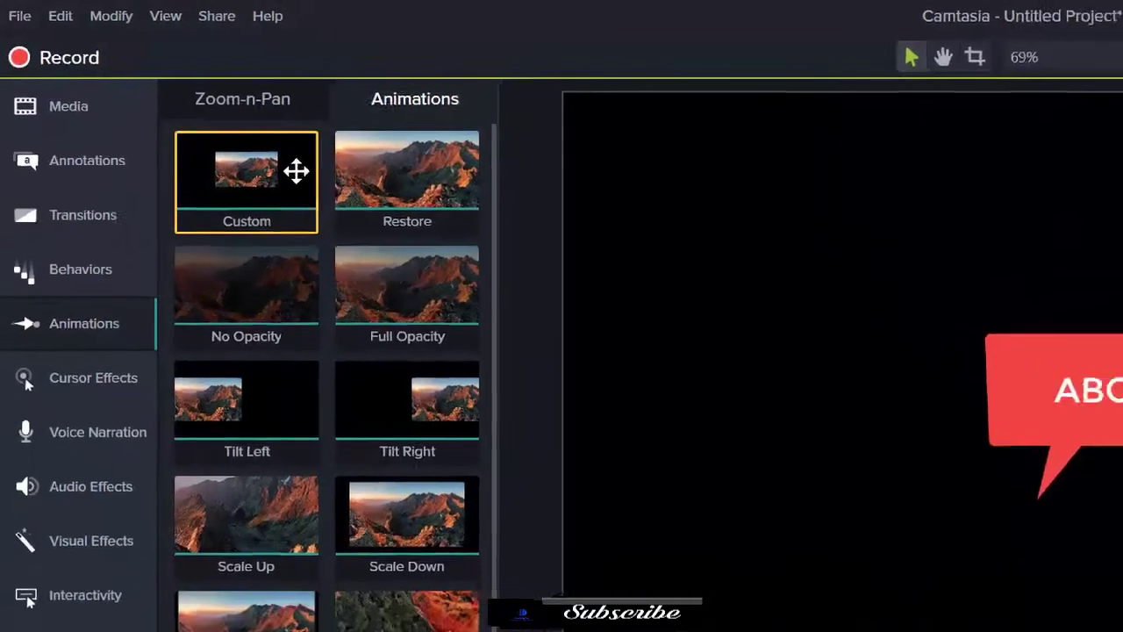
Add a Custom animation to the ABC callout on Track 1, moving and lengthening it so it ends at about 3.5 seconds.
{"action": "left_click_drag", "start_coordinate": [325, 185], "coordinate": [324, 262]}
{"action": "left_click_drag", "start_coordinate": [179, 146], "coordinate": [129, 605]}
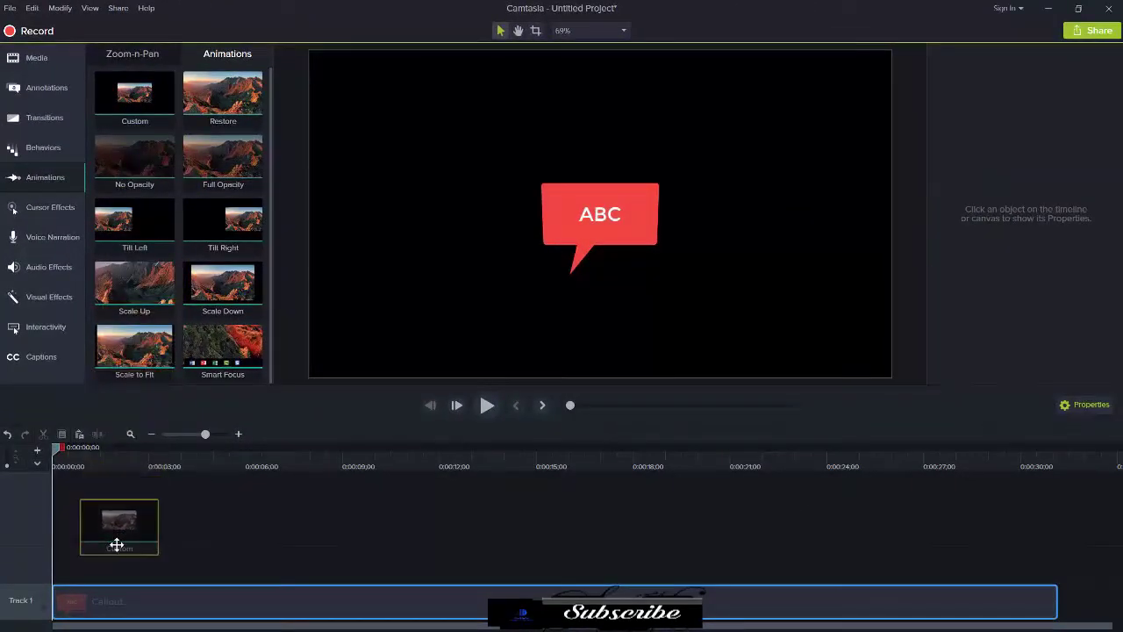
{"action": "left_click_drag", "start_coordinate": [117, 545], "coordinate": [110, 600]}
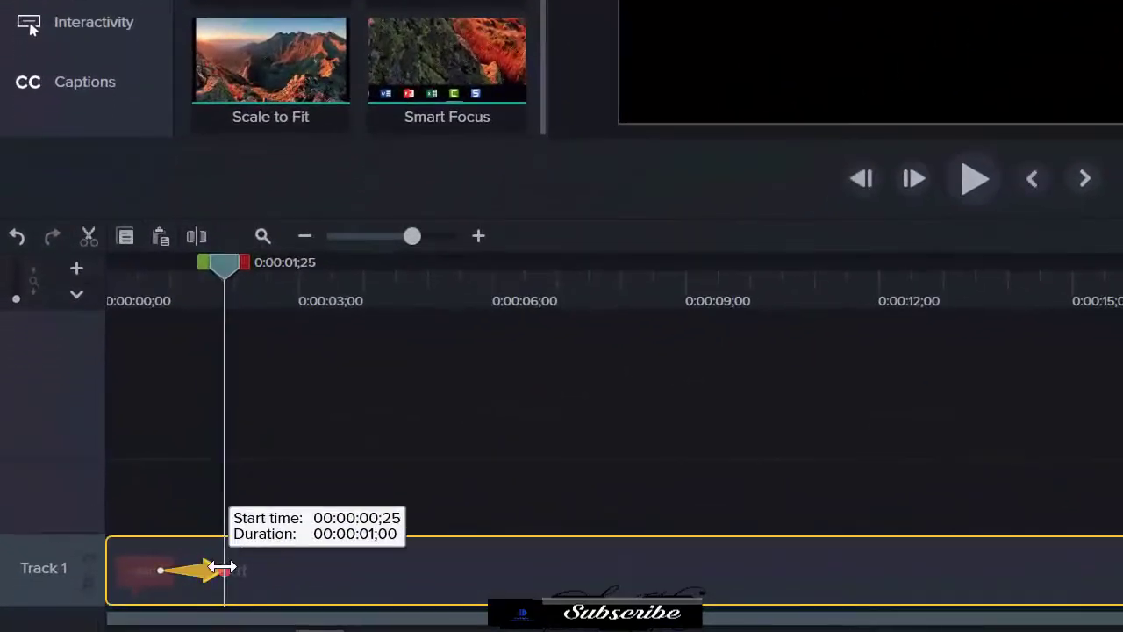
{"action": "left_click_drag", "start_coordinate": [231, 567], "coordinate": [301, 577]}
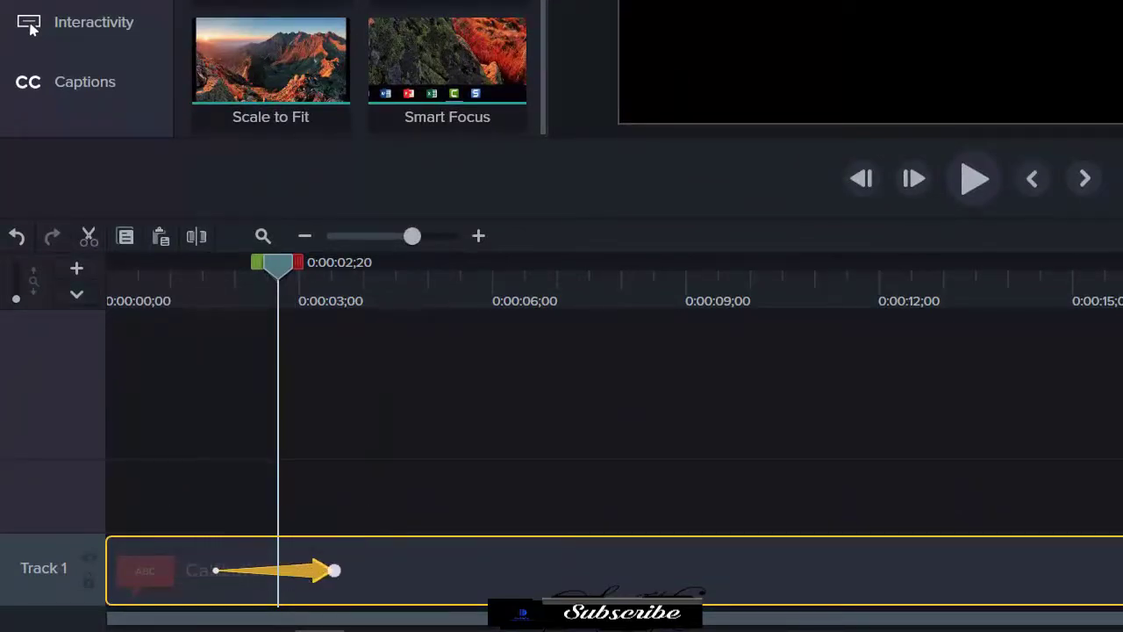
Paste a copy of the callout's animation at 0:00:07;13, and delete that copy.
{"action": "left_click", "coordinate": [585, 297]}
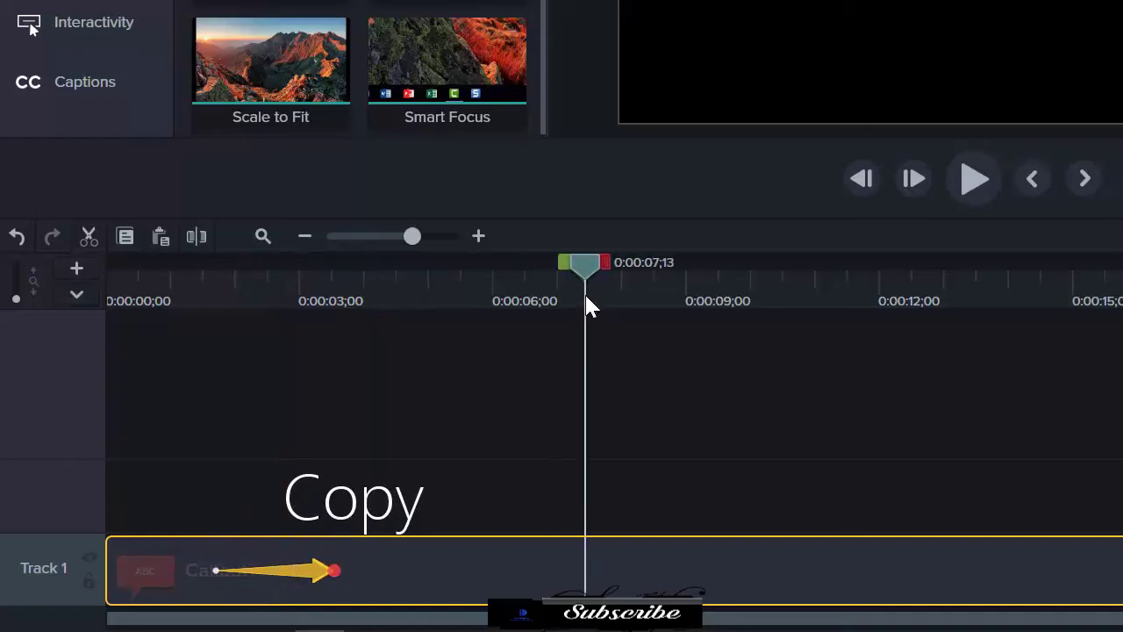
{"action": "key", "text": "ctrl+v"}
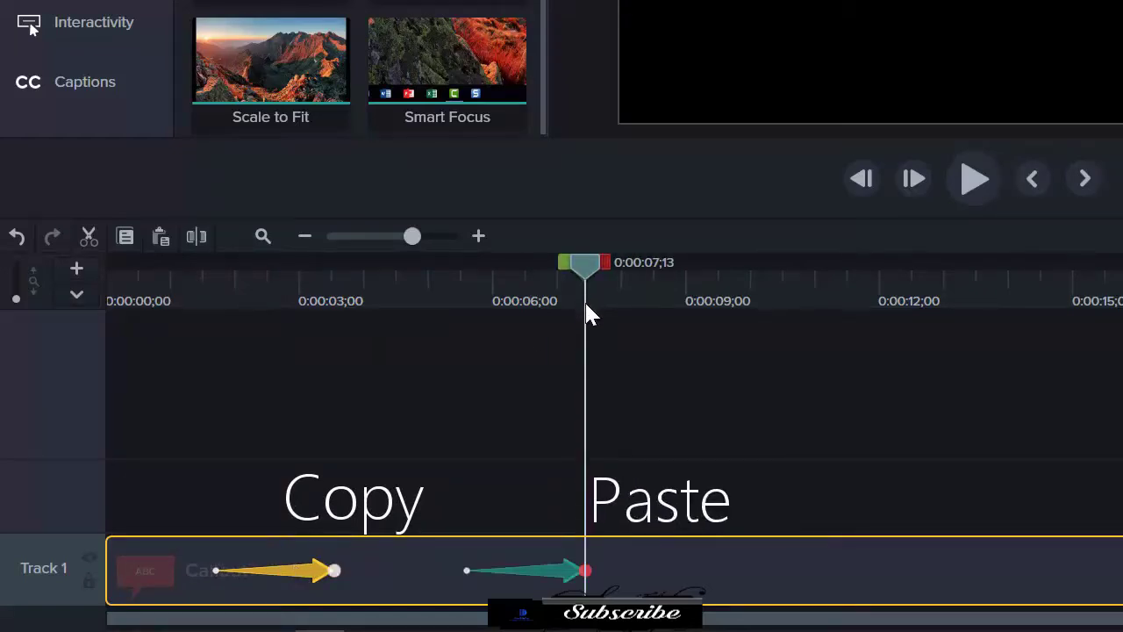
{"action": "left_click", "coordinate": [542, 572]}
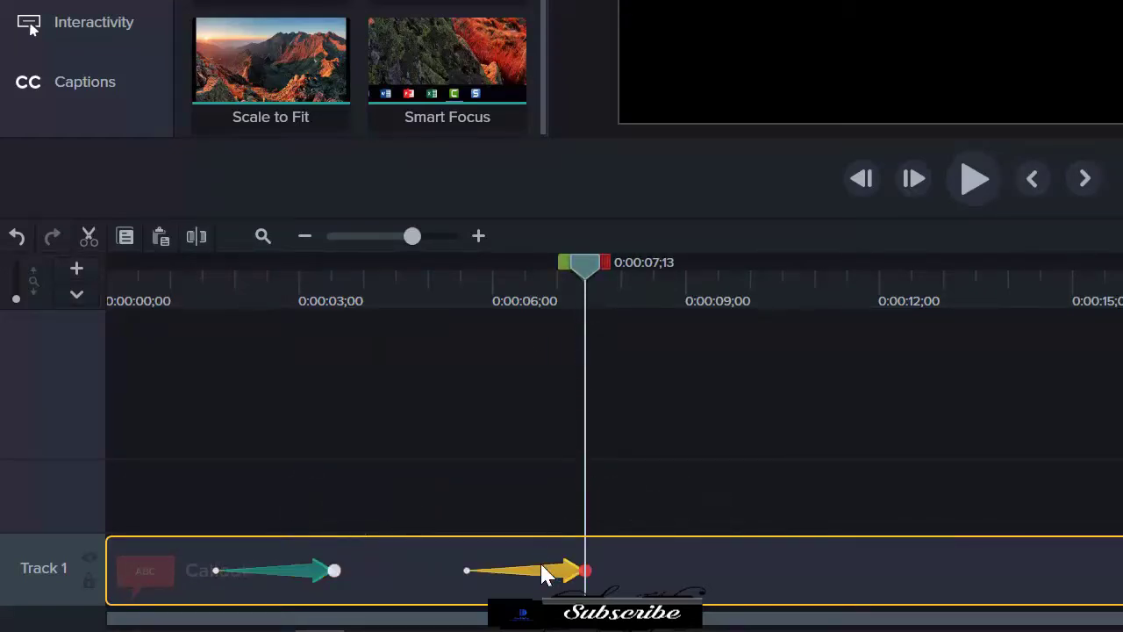
{"action": "key", "text": "Delete"}
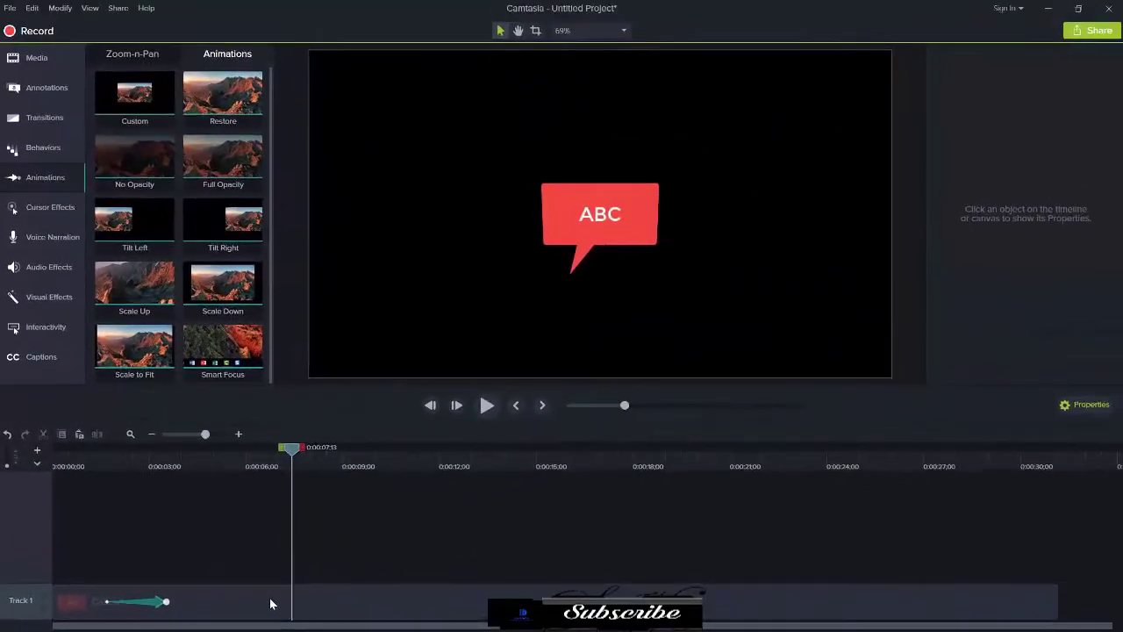
After the animation, scale the ABC callout to 210.9% at X 530.6, Y 294.3 in the canvas's upper-right corner, and preview the motion.
{"action": "left_click", "coordinate": [271, 604]}
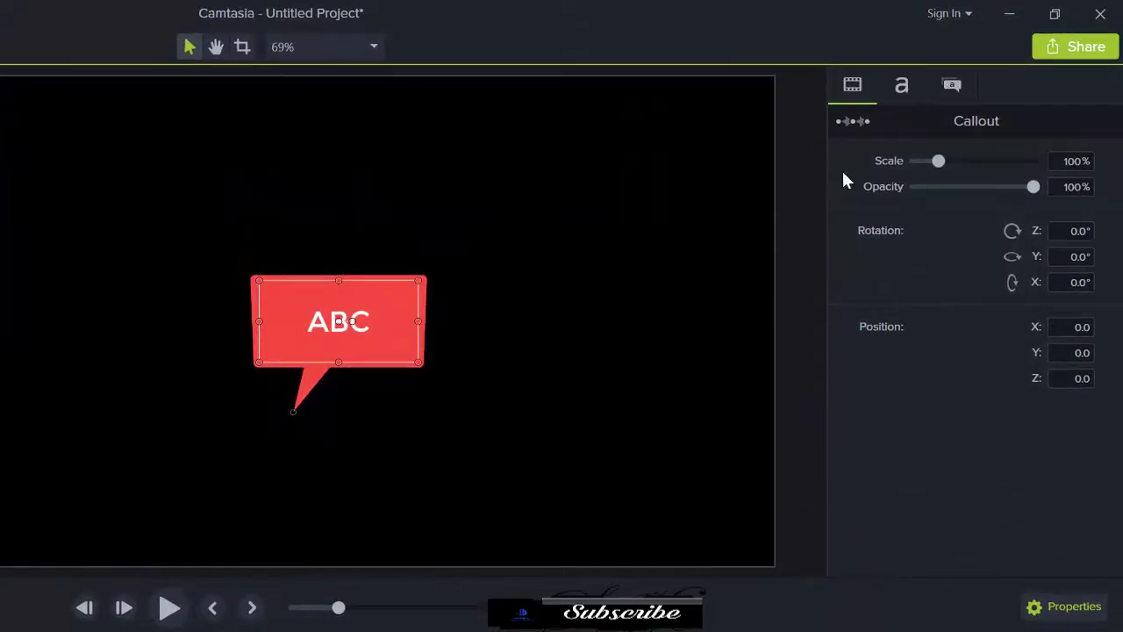
{"action": "left_click_drag", "start_coordinate": [938, 163], "coordinate": [965, 165]}
{"action": "left_click_drag", "start_coordinate": [472, 264], "coordinate": [719, 126]}
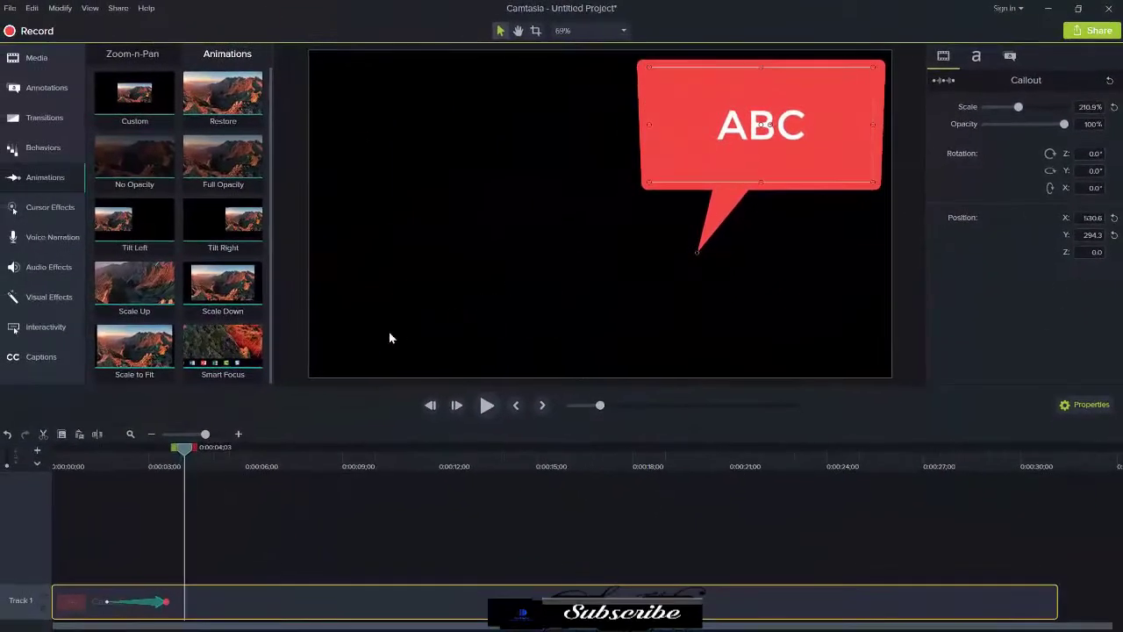
{"action": "left_click", "coordinate": [87, 465]}
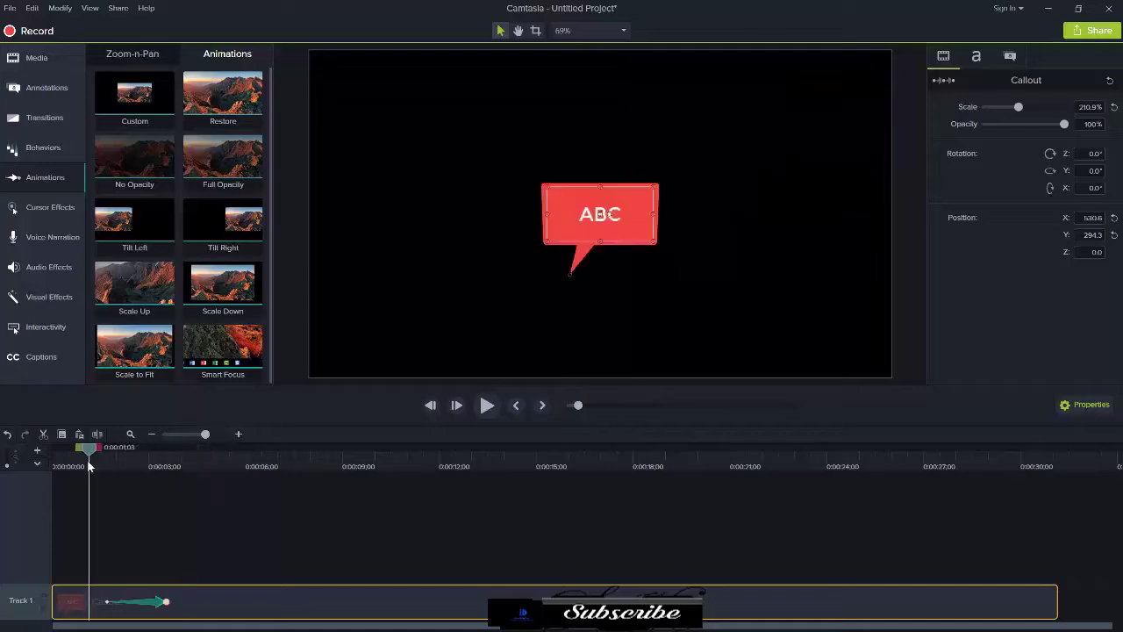
{"action": "key", "text": "space"}
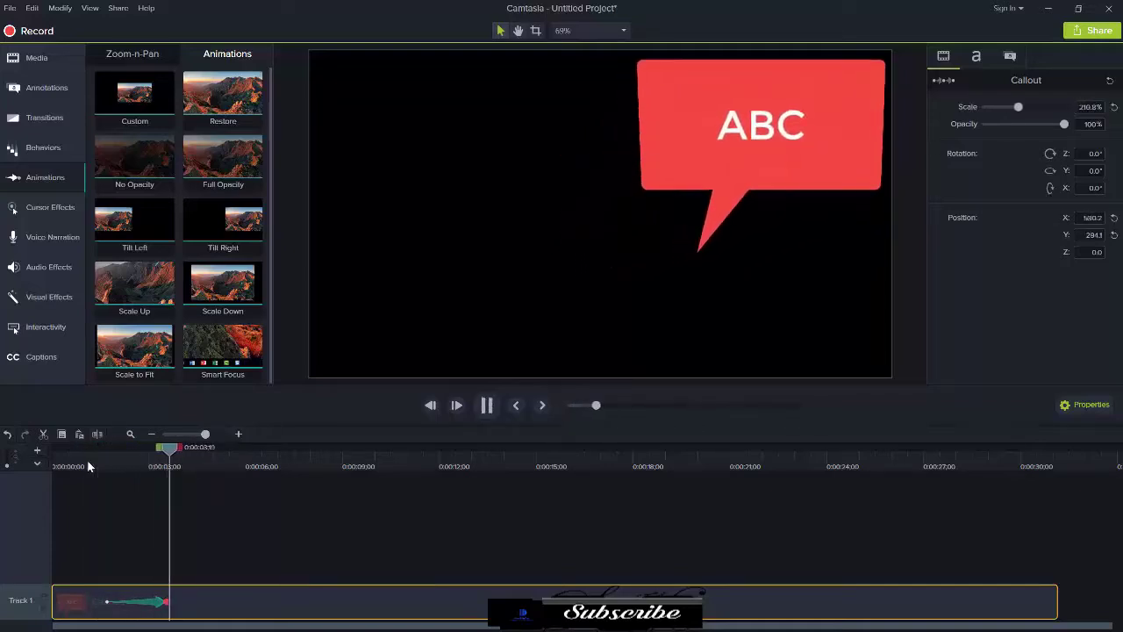
{"action": "mouse_move", "coordinate": [168, 462]}
{"action": "left_mouse_down"}
{"action": "mouse_move", "coordinate": [97, 463]}
{"action": "mouse_move", "coordinate": [165, 465]}
{"action": "left_mouse_up"}
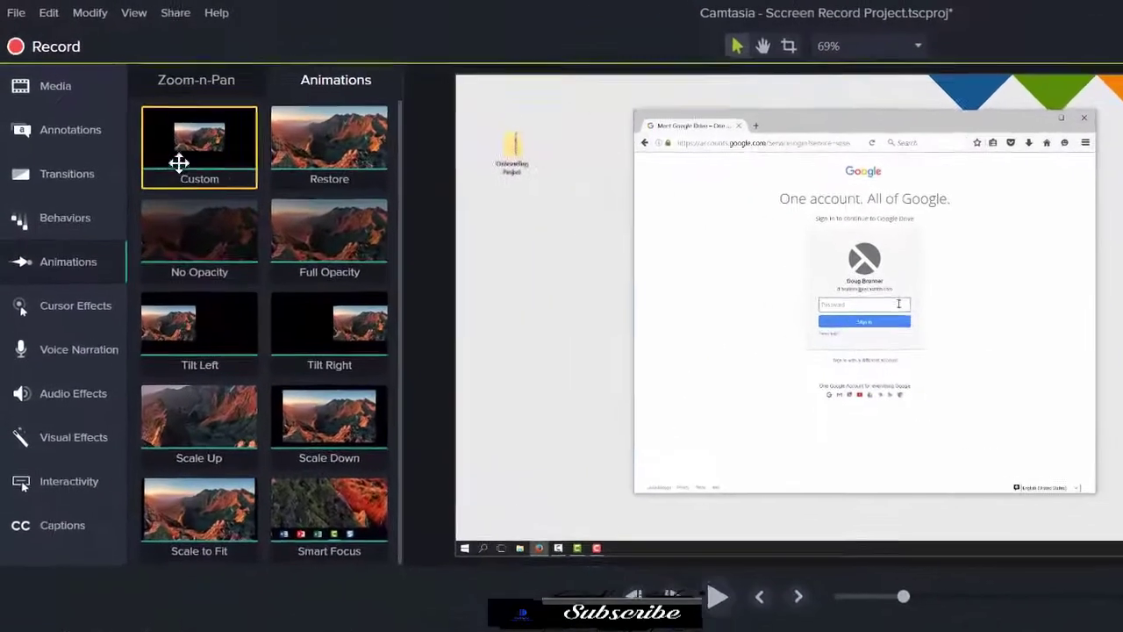
Add a Custom animation around 0:00:15 on the first screen recording, zooming to 136% with the sign-in form centered, and preview it.
{"action": "left_click_drag", "start_coordinate": [196, 144], "coordinate": [364, 588]}
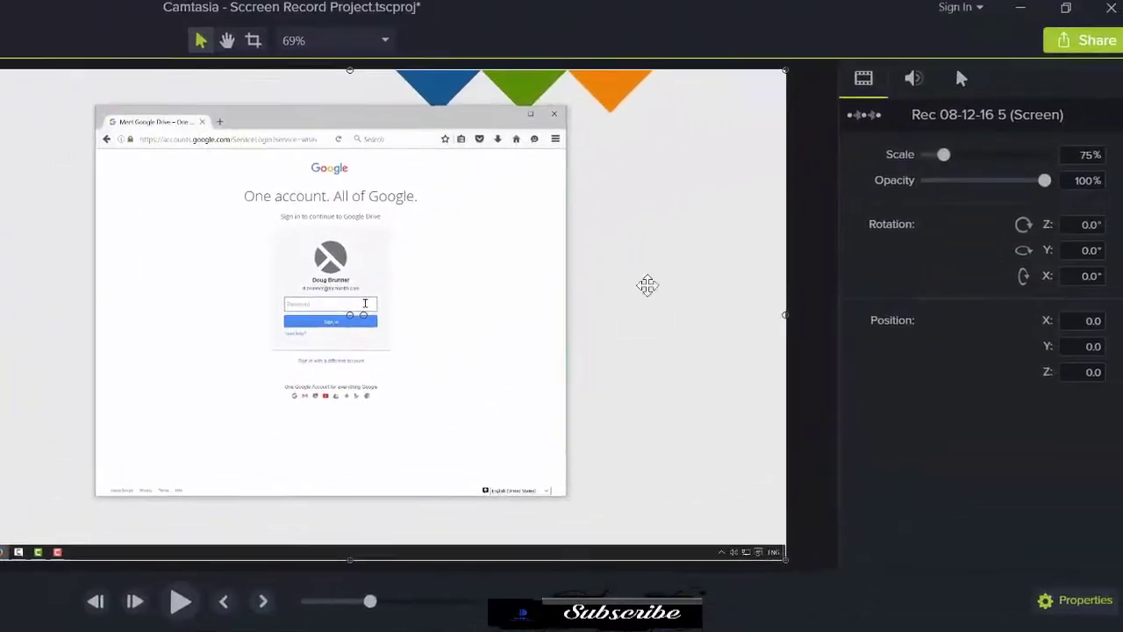
{"action": "left_click_drag", "start_coordinate": [933, 160], "coordinate": [948, 163]}
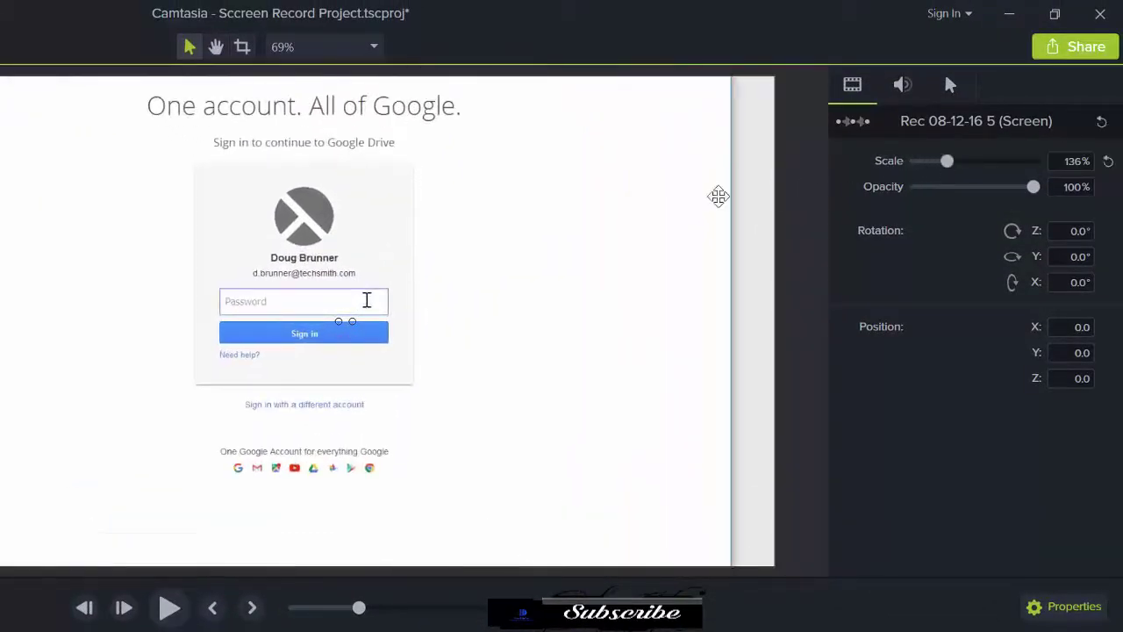
{"action": "left_click_drag", "start_coordinate": [594, 214], "coordinate": [631, 266]}
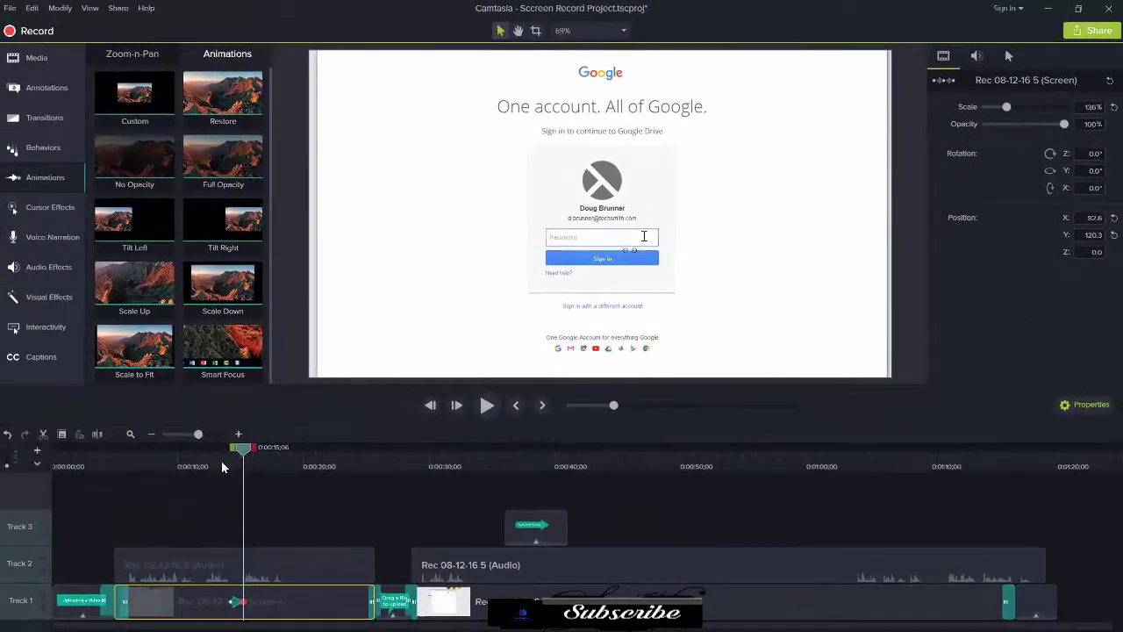
{"action": "left_click", "coordinate": [222, 468]}
{"action": "key", "text": "space"}
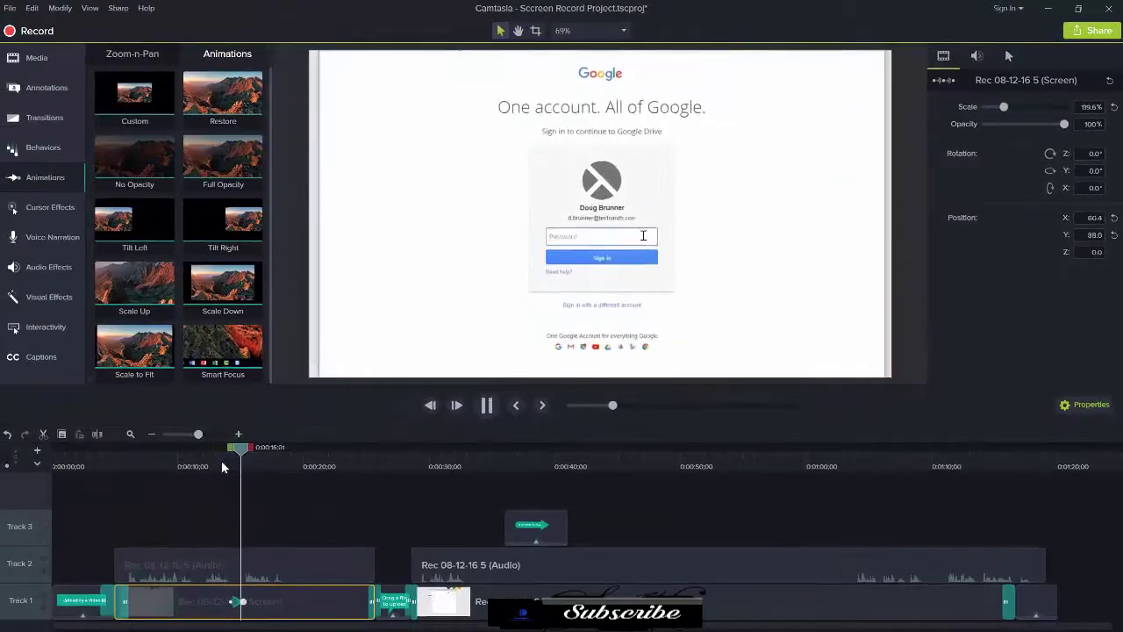
{"action": "key", "text": "space"}
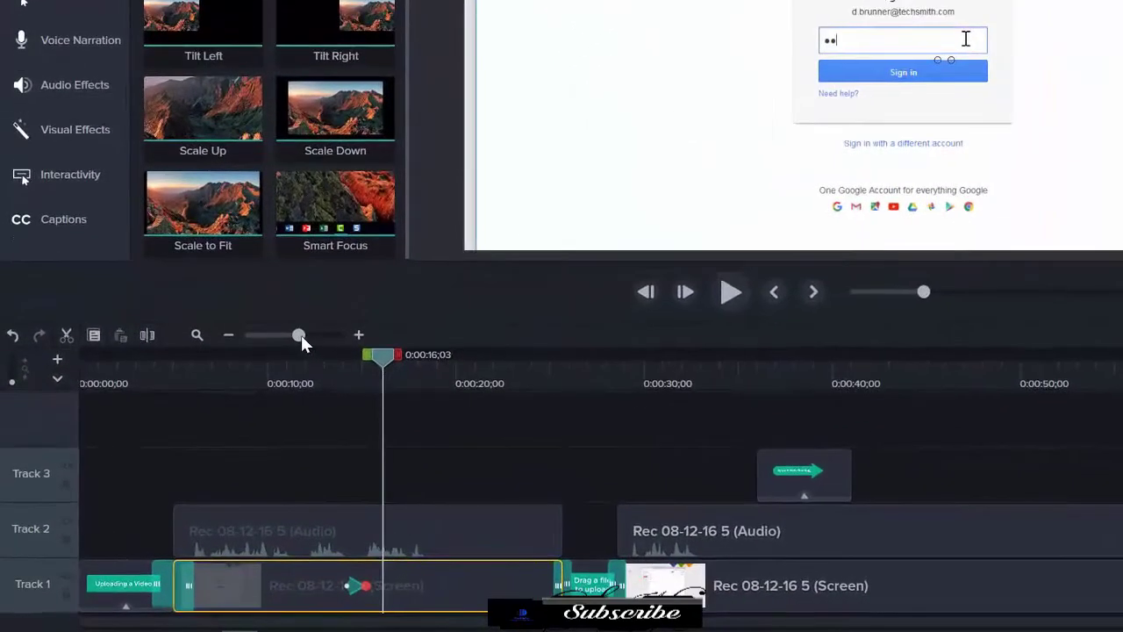
Lengthen the first screen recording's zoom animation slightly by extending its end, and fit the whole timeline in view.
{"action": "left_click_drag", "start_coordinate": [301, 334], "coordinate": [308, 335]}
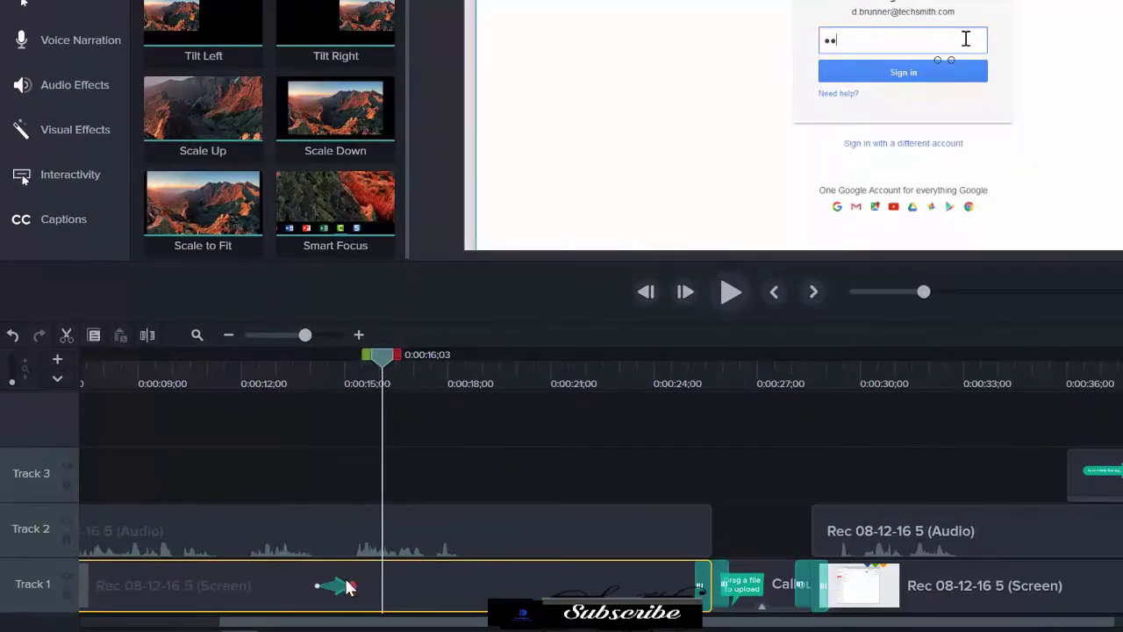
{"action": "left_click_drag", "start_coordinate": [348, 586], "coordinate": [361, 583]}
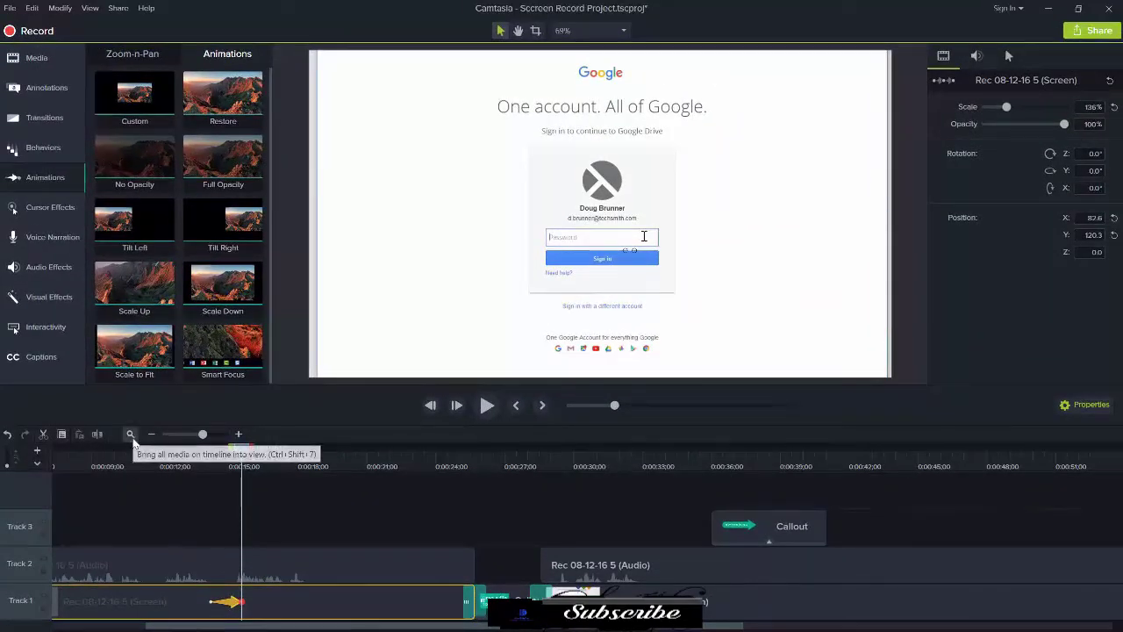
{"action": "left_click", "coordinate": [132, 439]}
At 0:00:31;12, scale the second screen recording to 122.1% and shift it to X 603.2, framing the Onboarding Project file and Drive window.
{"action": "left_click_drag", "start_coordinate": [248, 454], "coordinate": [449, 456]}
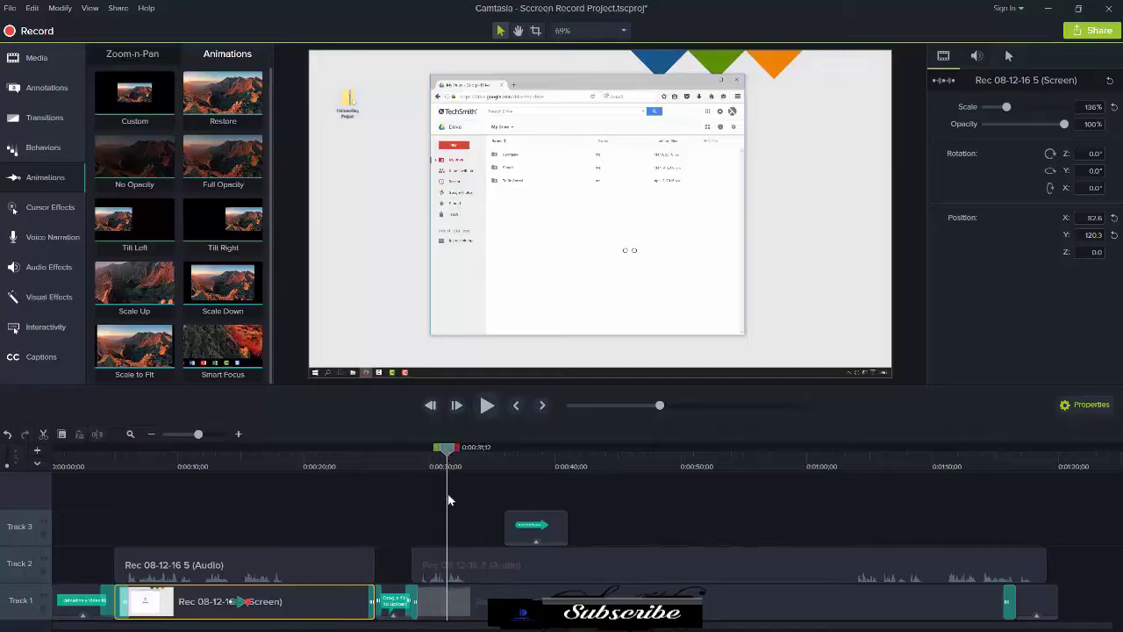
{"action": "left_click", "coordinate": [458, 605]}
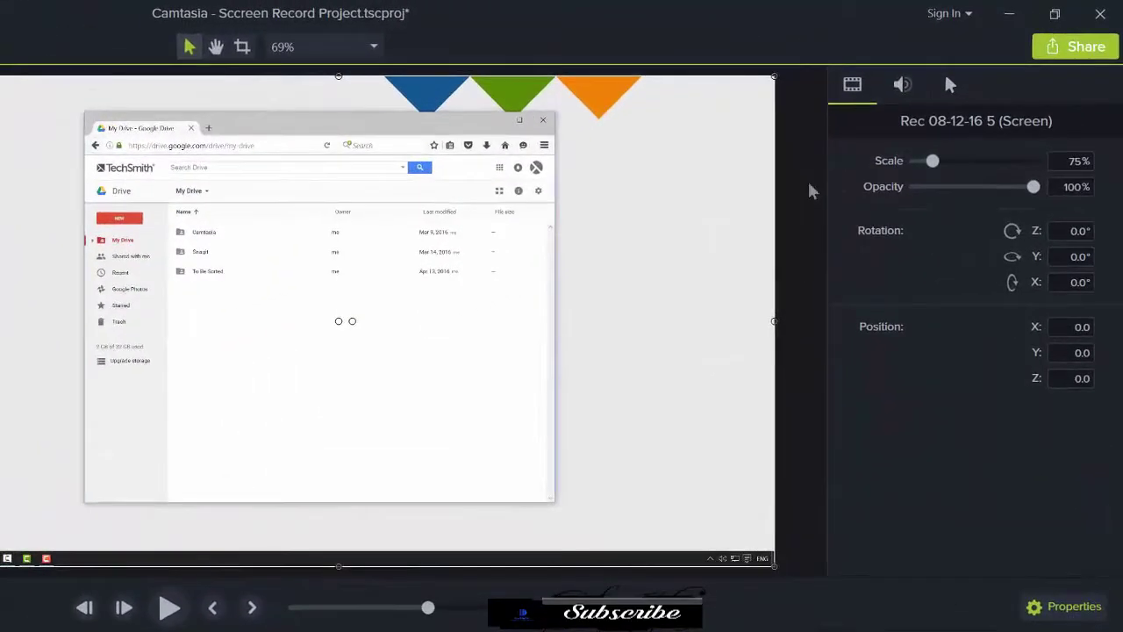
{"action": "left_click_drag", "start_coordinate": [932, 162], "coordinate": [946, 164]}
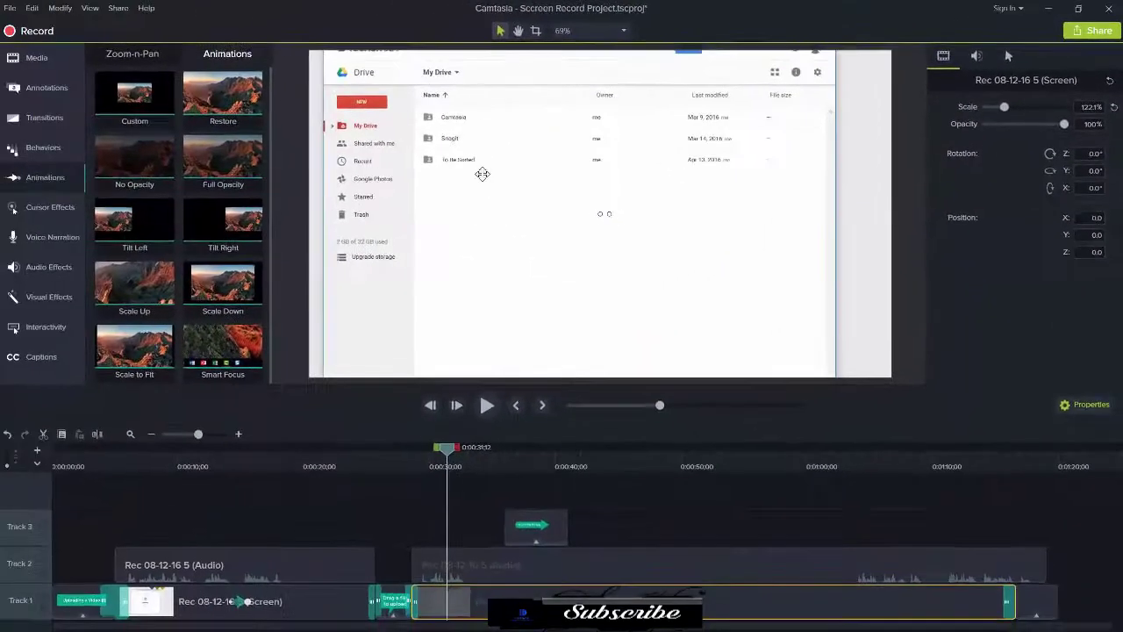
{"action": "left_click_drag", "start_coordinate": [483, 174], "coordinate": [664, 277]}
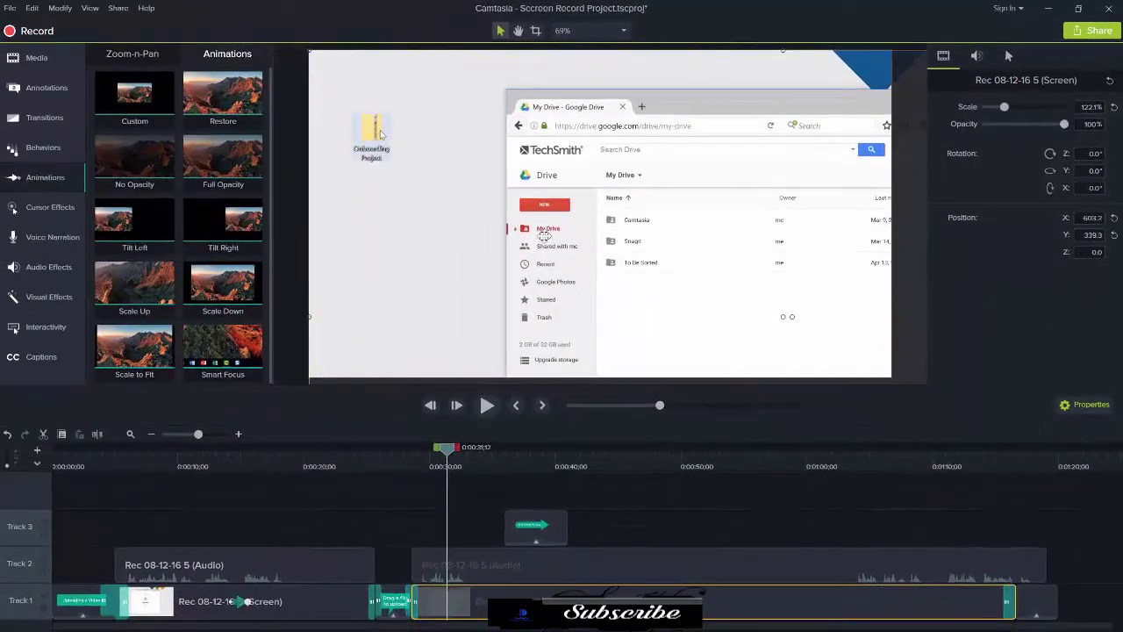
Add a Custom animation ending near 0:00:33;14 on the second screen recording, pan it to X 66.9, Y 113.0, and preview the pan.
{"action": "left_click_drag", "start_coordinate": [174, 133], "coordinate": [472, 602]}
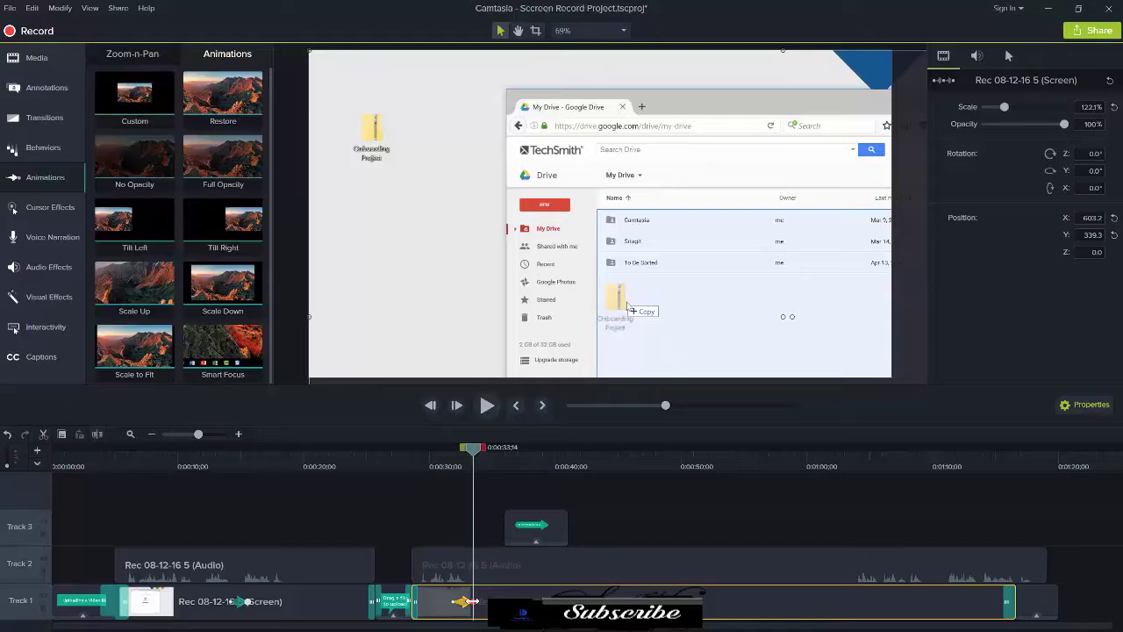
{"action": "left_click_drag", "start_coordinate": [581, 381], "coordinate": [427, 222]}
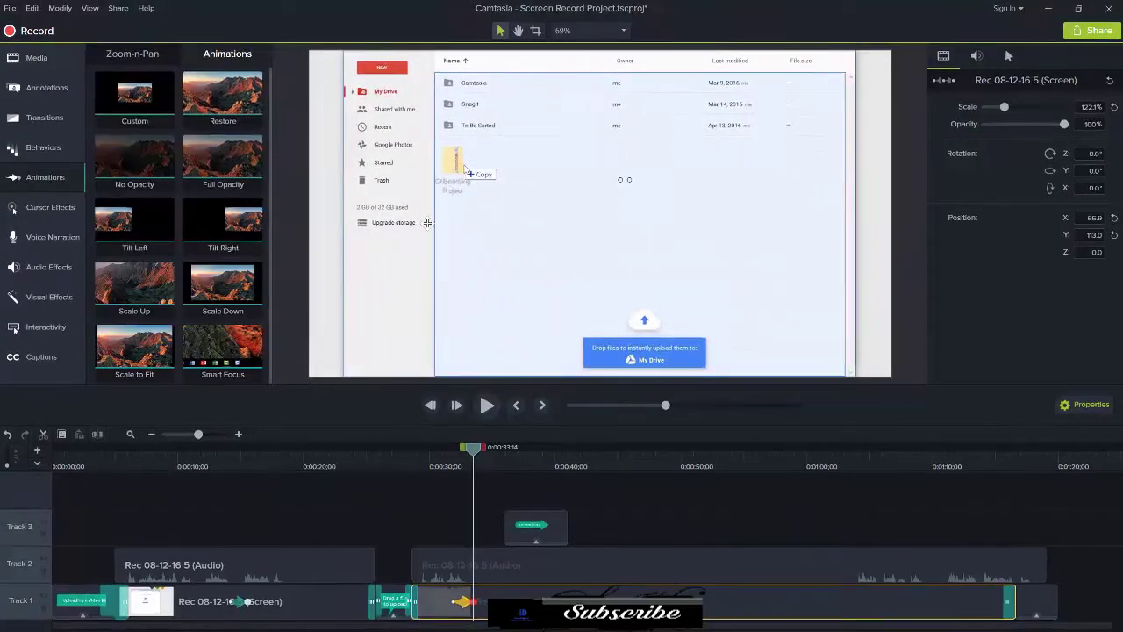
{"action": "left_click", "coordinate": [440, 458]}
{"action": "key", "text": "space"}
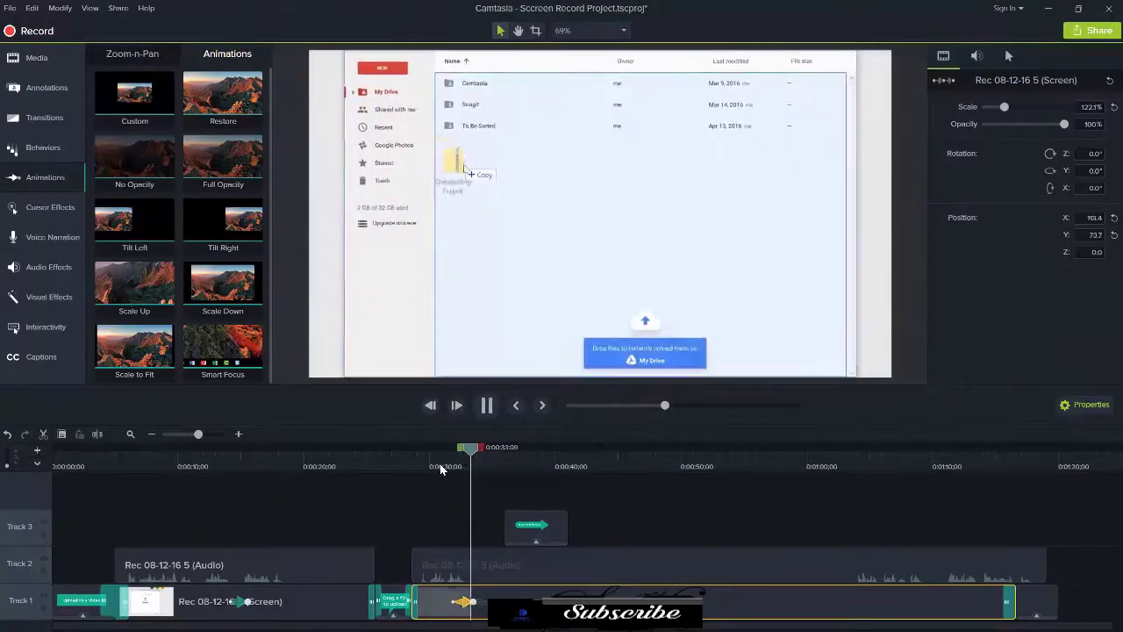
{"action": "key", "text": "space"}
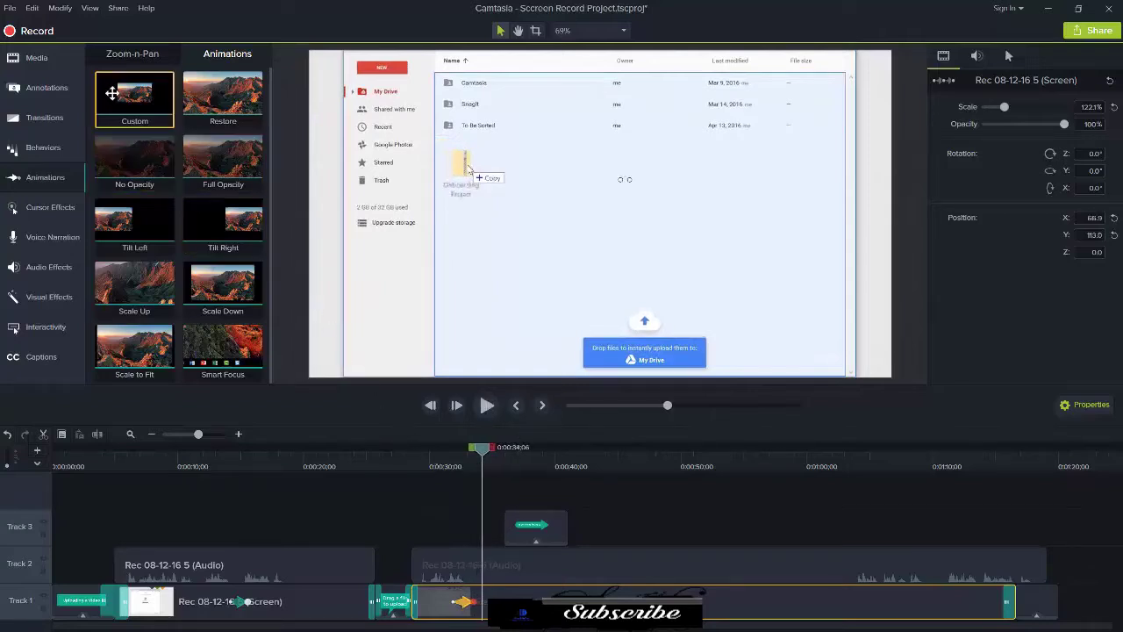
Add another Custom animation before 0:00:36;01 on the second screen recording, reset its scale and X and Y position, and preview the zoom-out.
{"action": "left_click_drag", "start_coordinate": [112, 95], "coordinate": [487, 603]}
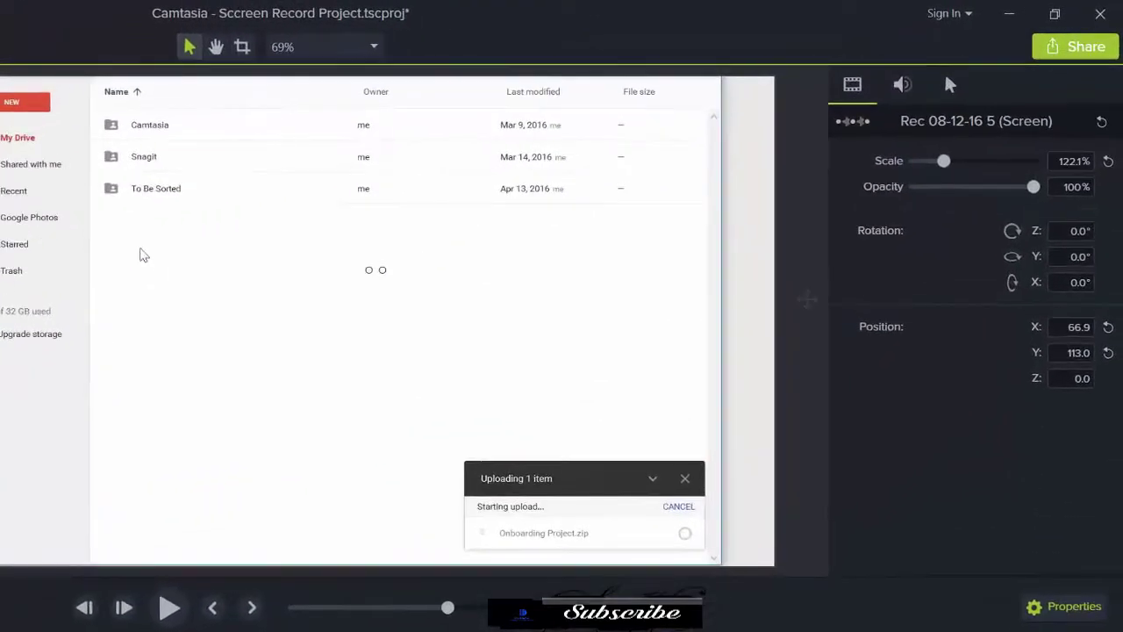
{"action": "left_click", "coordinate": [1109, 163]}
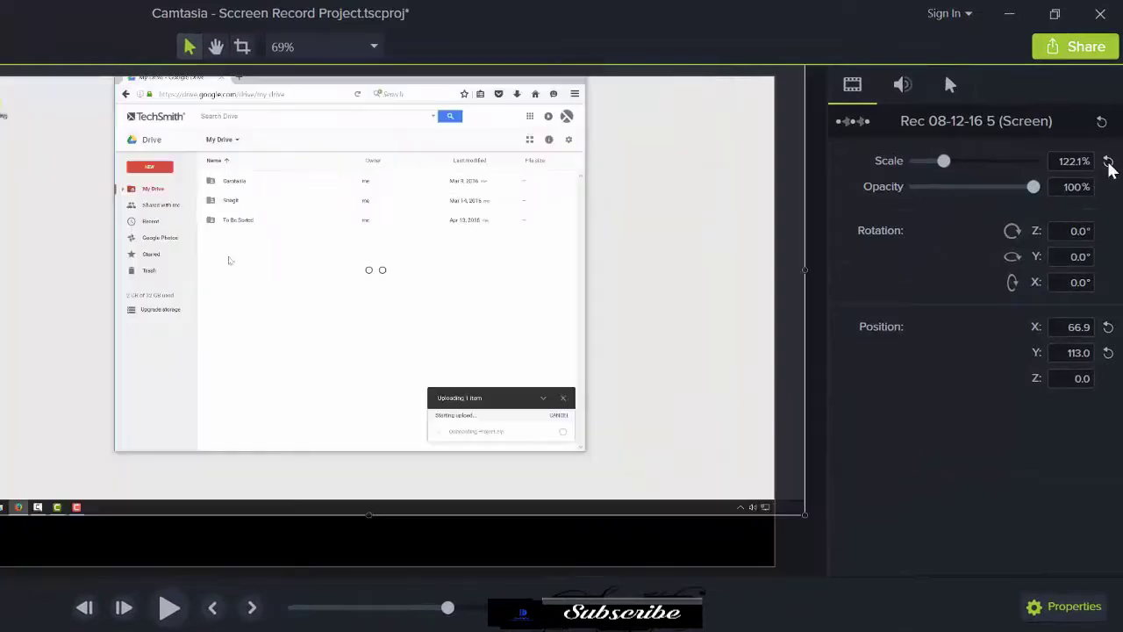
{"action": "left_click", "coordinate": [1108, 327]}
{"action": "left_click", "coordinate": [1107, 353]}
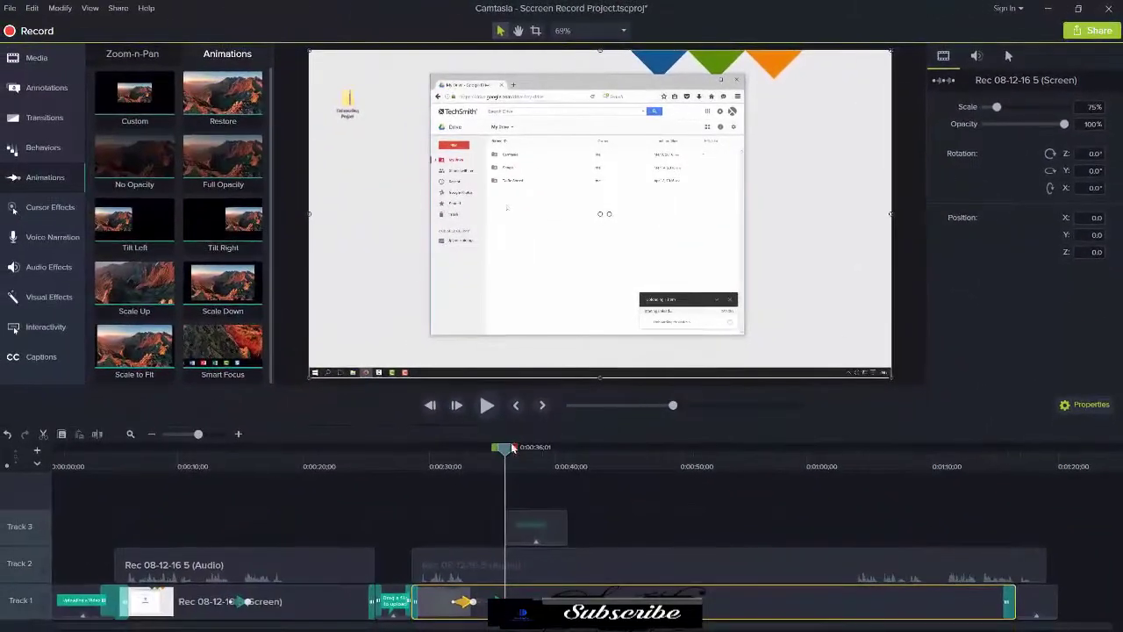
{"action": "left_click_drag", "start_coordinate": [513, 448], "coordinate": [489, 454]}
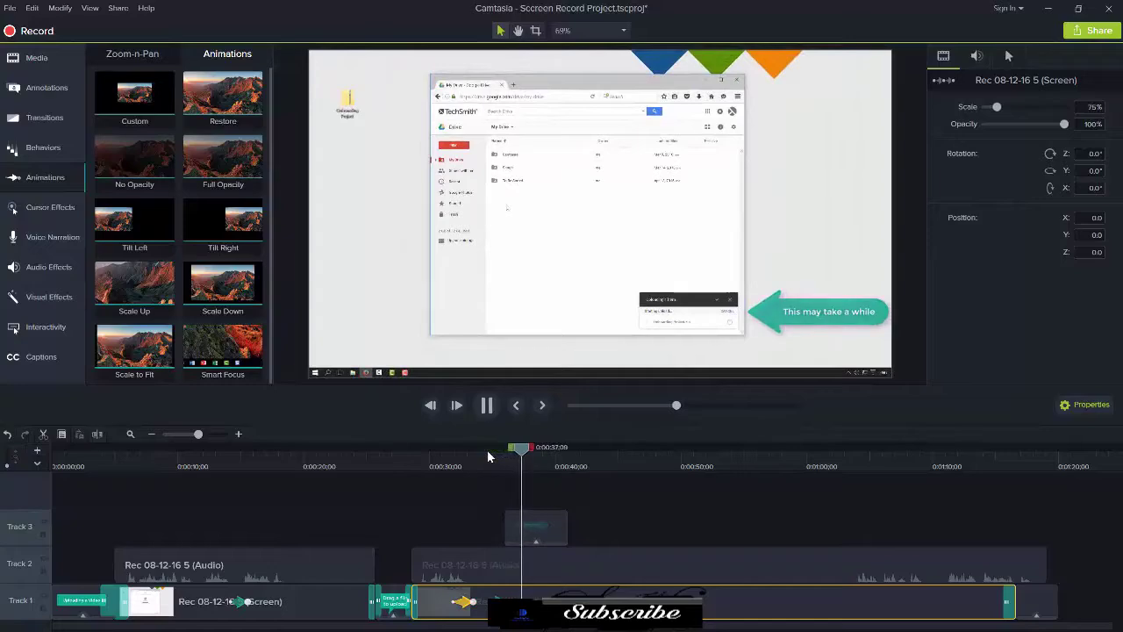
{"action": "key", "text": "space"}
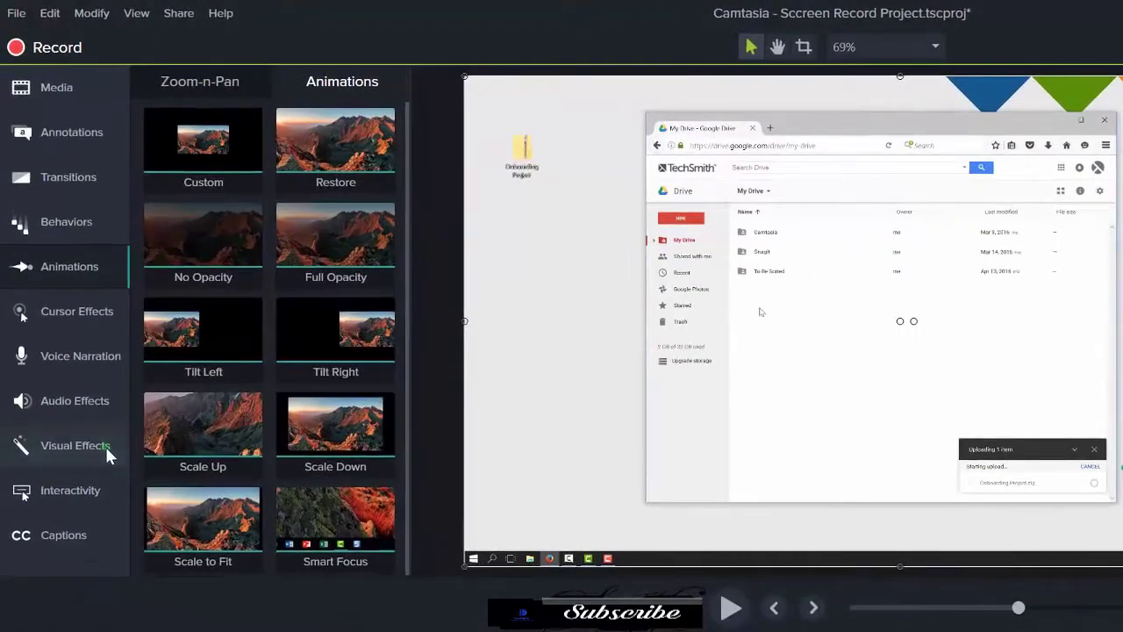
Show the visual effects and split the second recording's screen and audio clips at about 0:01:02.
{"action": "left_click", "coordinate": [104, 444]}
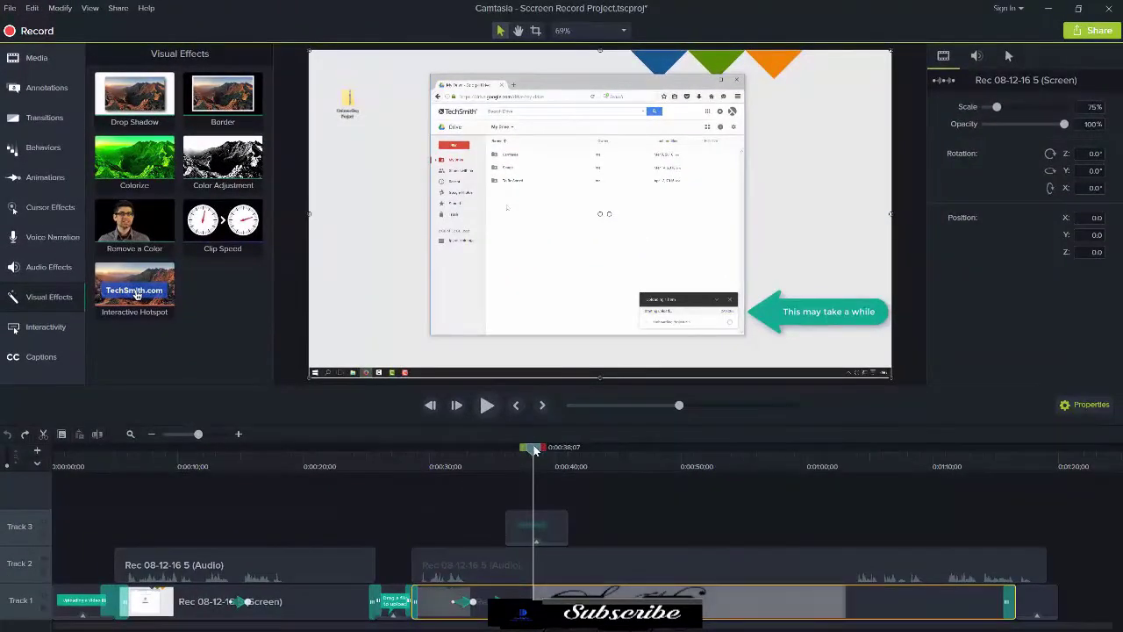
{"action": "left_click_drag", "start_coordinate": [536, 449], "coordinate": [849, 453]}
{"action": "left_click", "coordinate": [857, 527]}
{"action": "left_click", "coordinate": [859, 604]}
{"action": "key", "text": "s"}
Split the second recording's screen and audio clips at 0:00:40;27, where the Track 3 callout ends.
{"action": "left_click", "coordinate": [566, 466]}
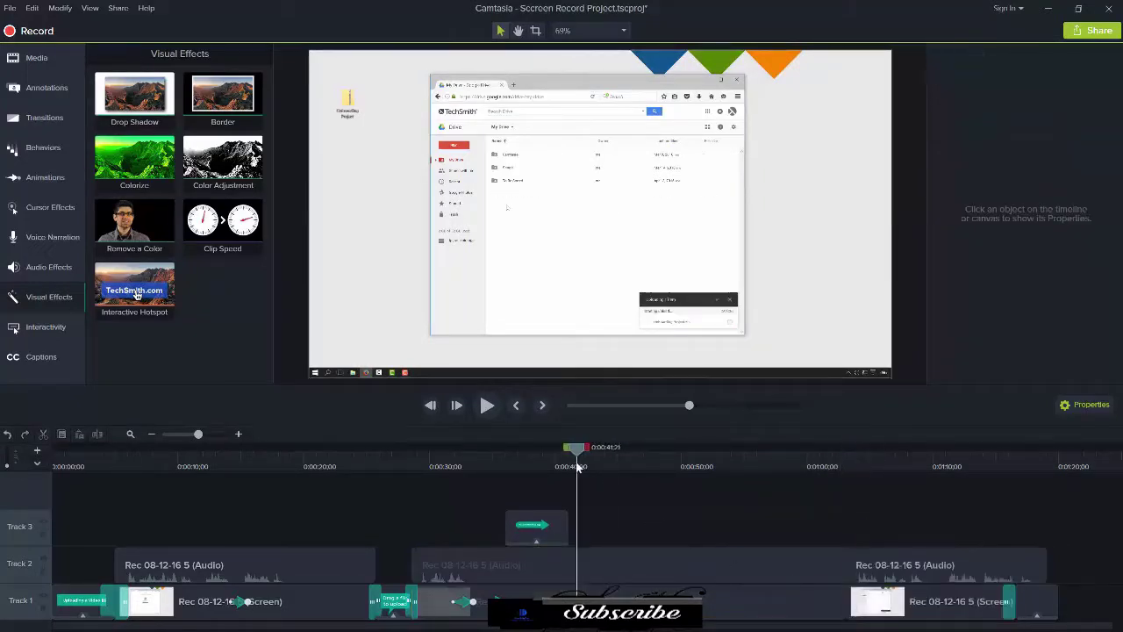
{"action": "left_click", "coordinate": [597, 561]}
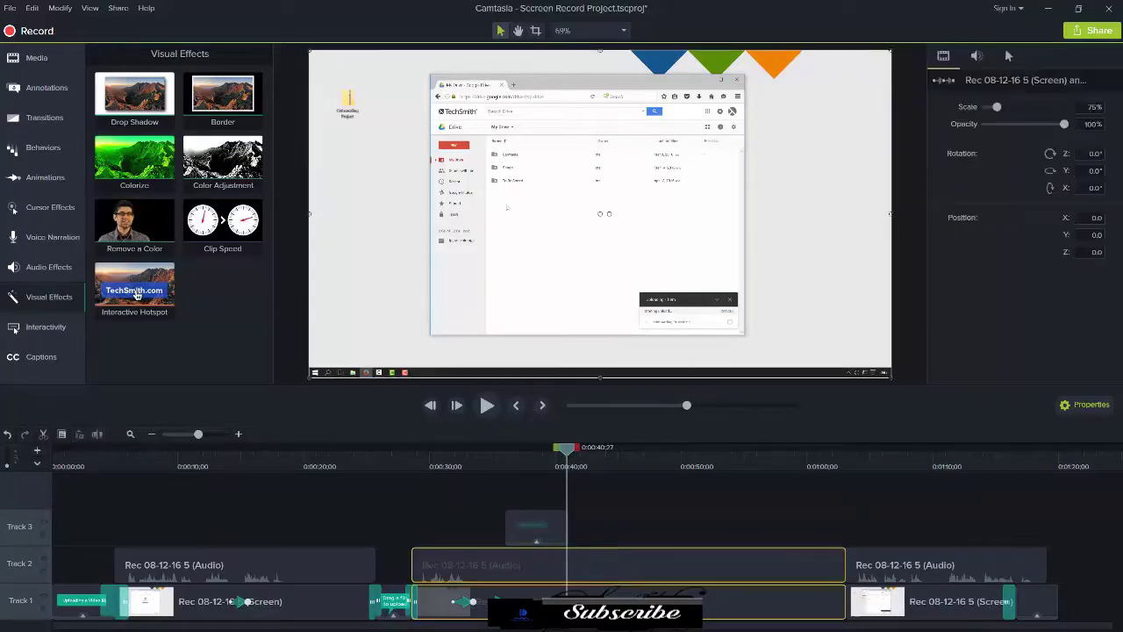
{"action": "key", "text": "s"}
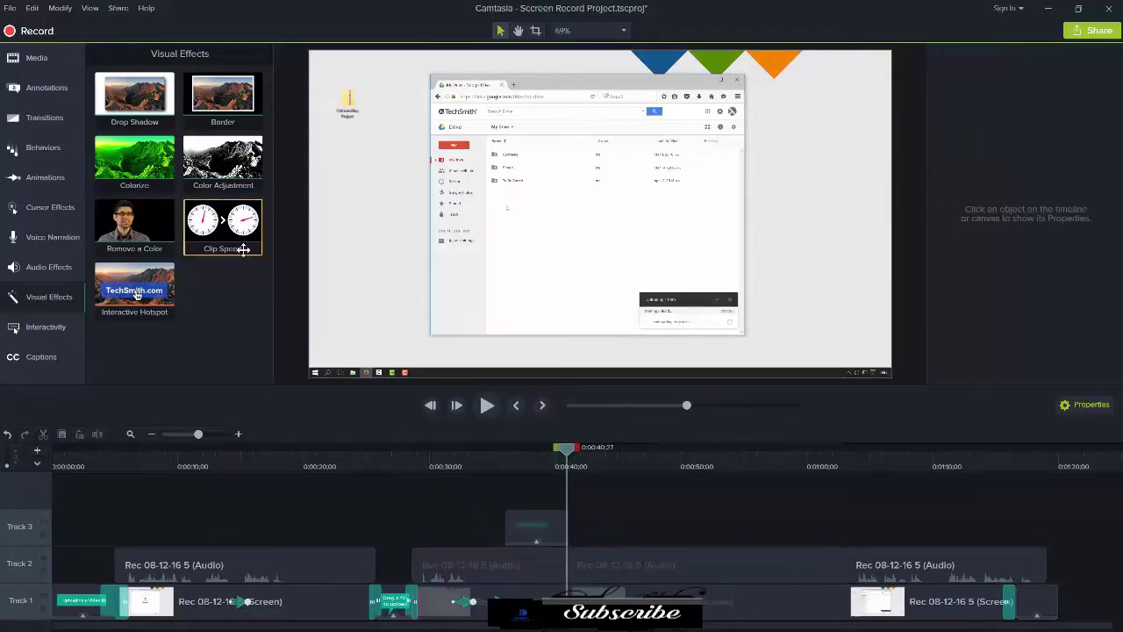
Delete the middle upload segment's audio and apply Clip Speed to its screen clip, shortening it to 4 seconds 11 frames at 5.08x.
{"action": "left_click_drag", "start_coordinate": [244, 250], "coordinate": [643, 570]}
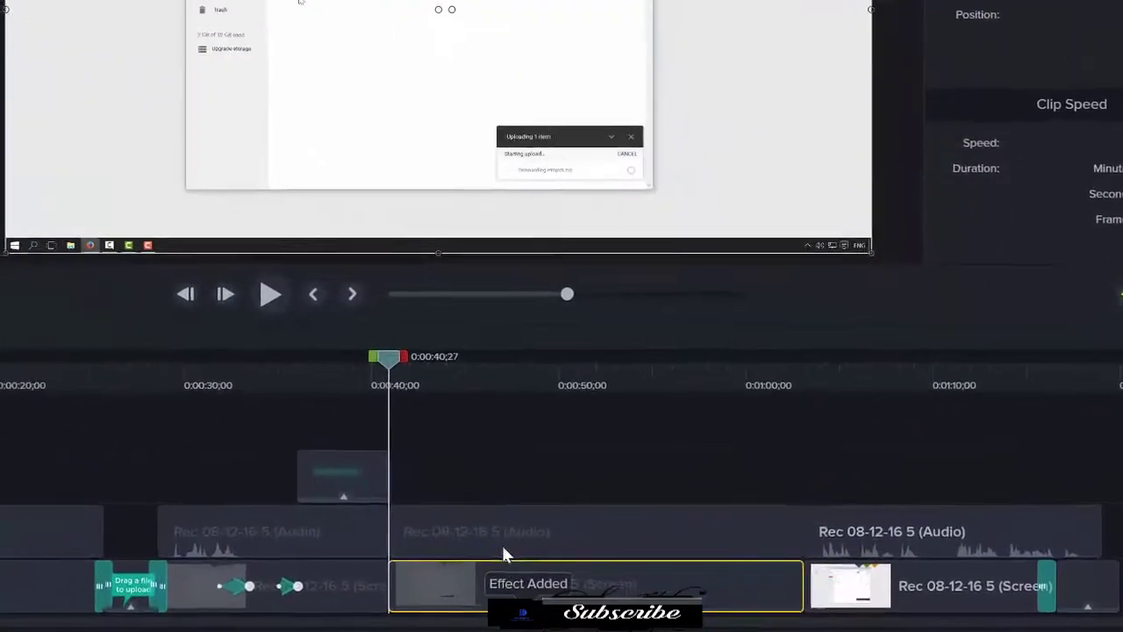
{"action": "key", "text": "Delete"}
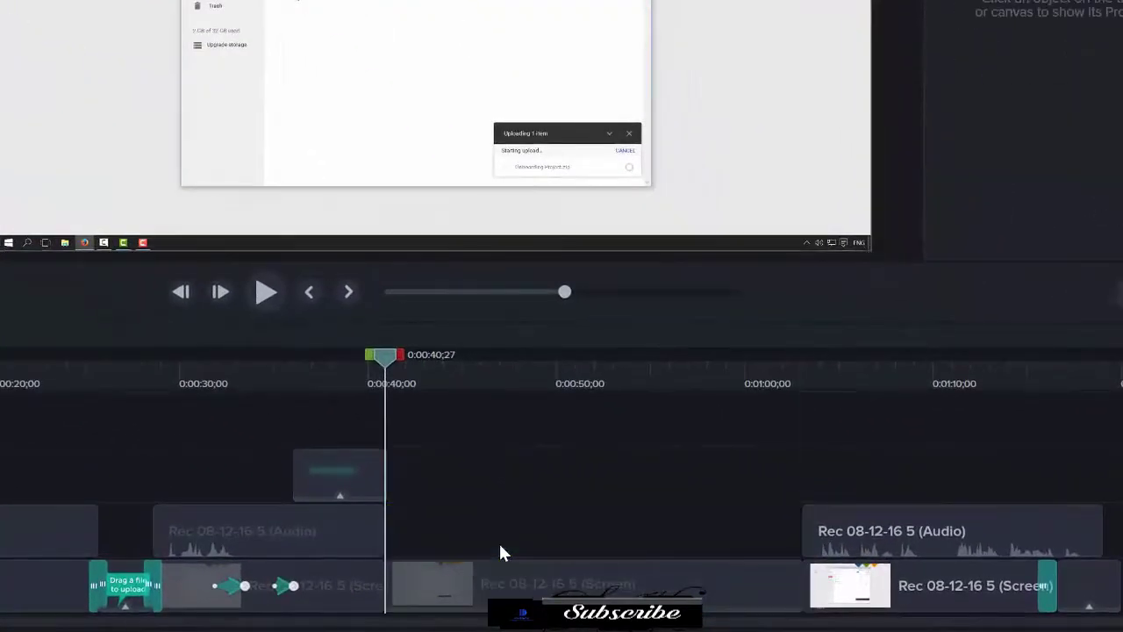
{"action": "key", "text": "ctrl+z"}
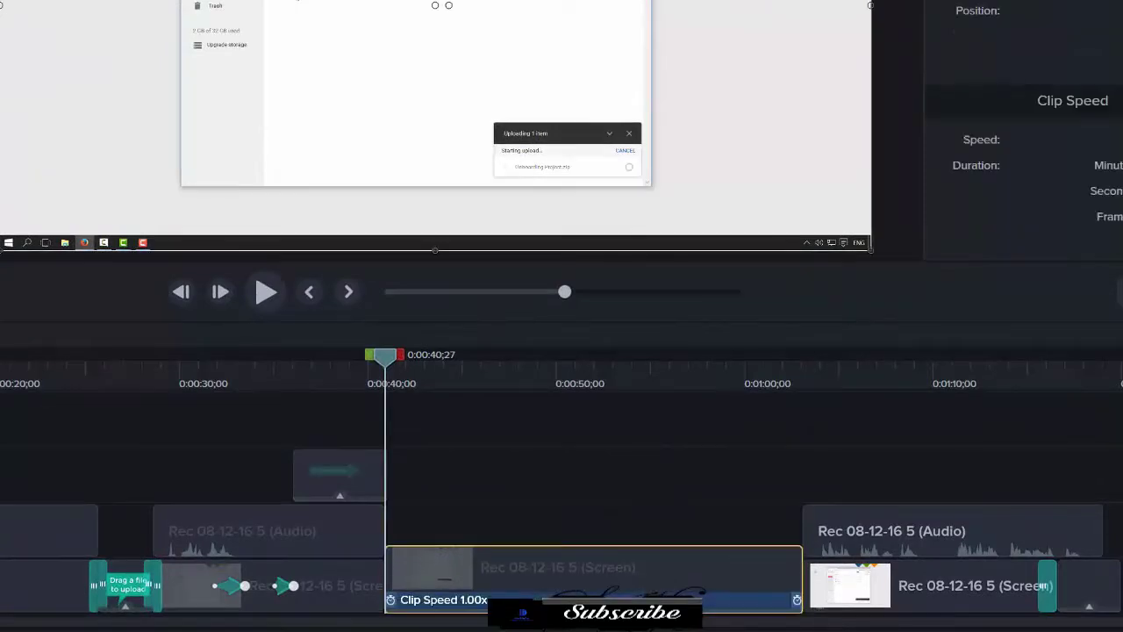
{"action": "left_click_drag", "start_coordinate": [797, 600], "coordinate": [460, 600]}
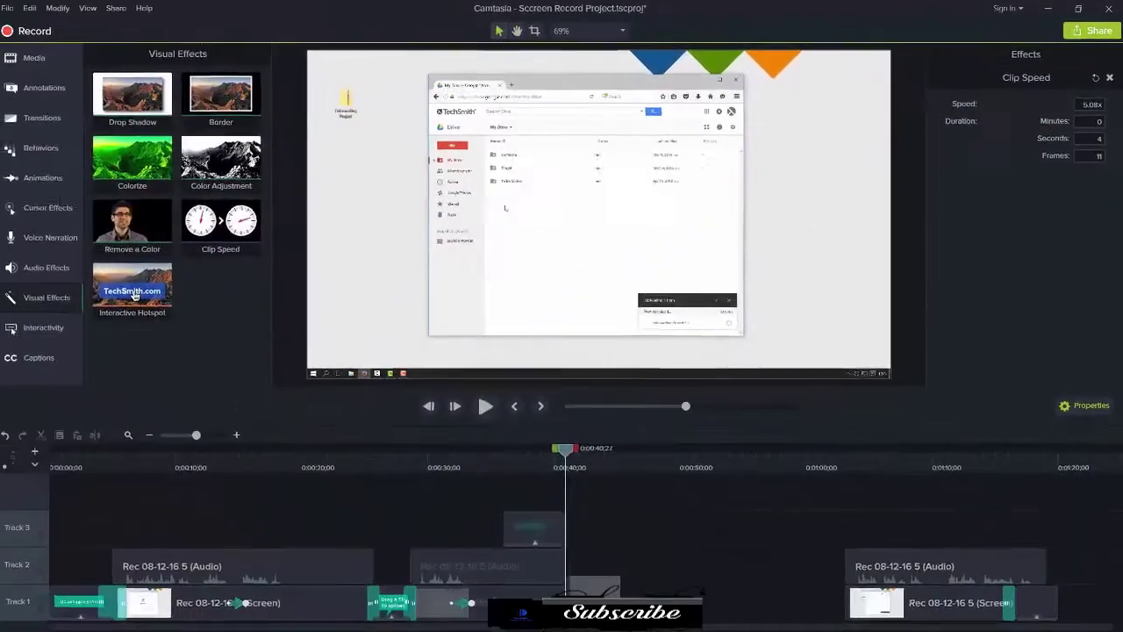
{"action": "key", "text": "space"}
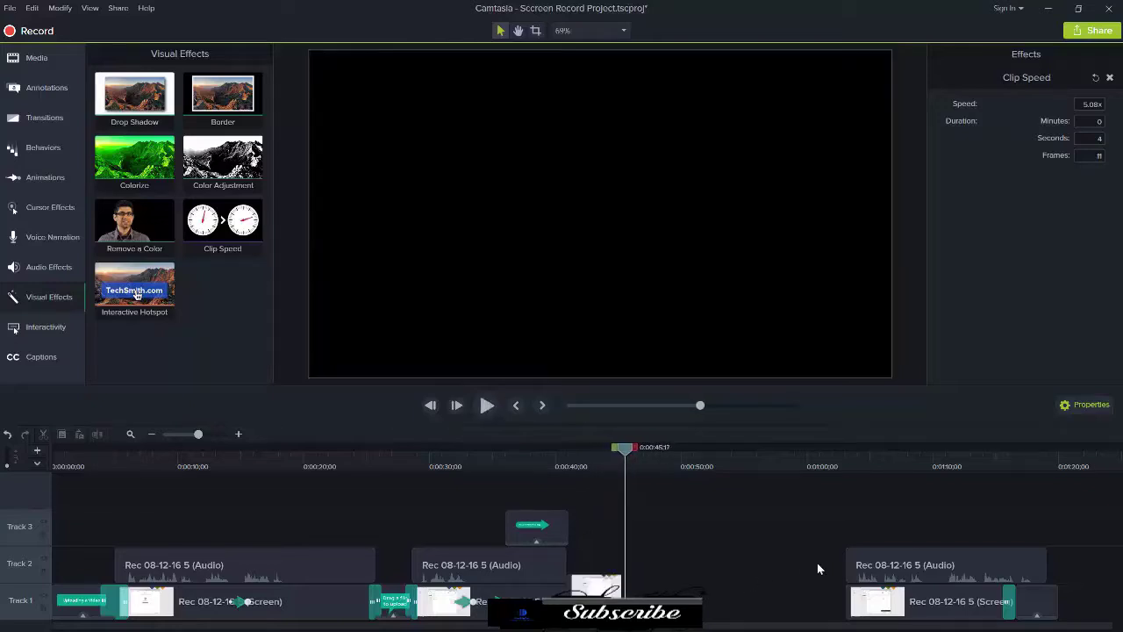
Shift the final screen and audio clips together to close the gap at about 0:00:45;17, and preview the sped-up upload.
{"action": "left_click", "coordinate": [850, 570]}
{"action": "key", "text": "shift"}
{"action": "left_click_drag", "start_coordinate": [855, 608], "coordinate": [628, 608]}
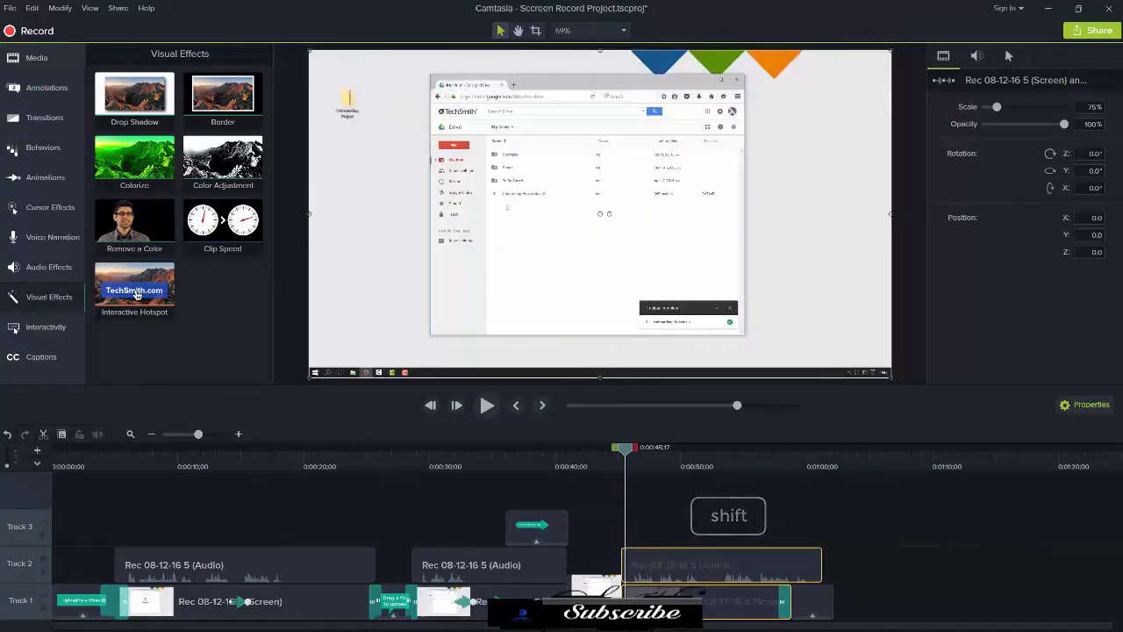
{"action": "left_click", "coordinate": [494, 459]}
{"action": "key", "text": "space"}
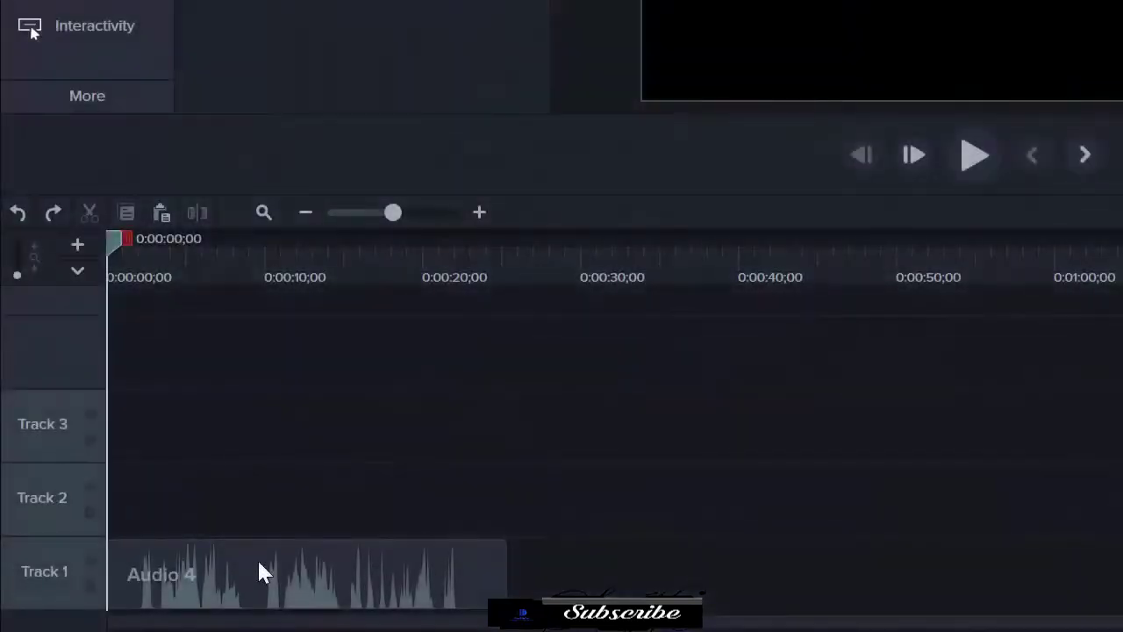
Move the Audio 4 clip from Track 1 to Track 2 and delete a short time selection from the timeline.
{"action": "left_click_drag", "start_coordinate": [257, 572], "coordinate": [250, 494]}
{"action": "left_click", "coordinate": [262, 250]}
{"action": "left_click_drag", "start_coordinate": [275, 241], "coordinate": [322, 242]}
{"action": "key", "text": "Delete"}
{"action": "left_click_drag", "start_coordinate": [461, 424], "coordinate": [403, 434]}
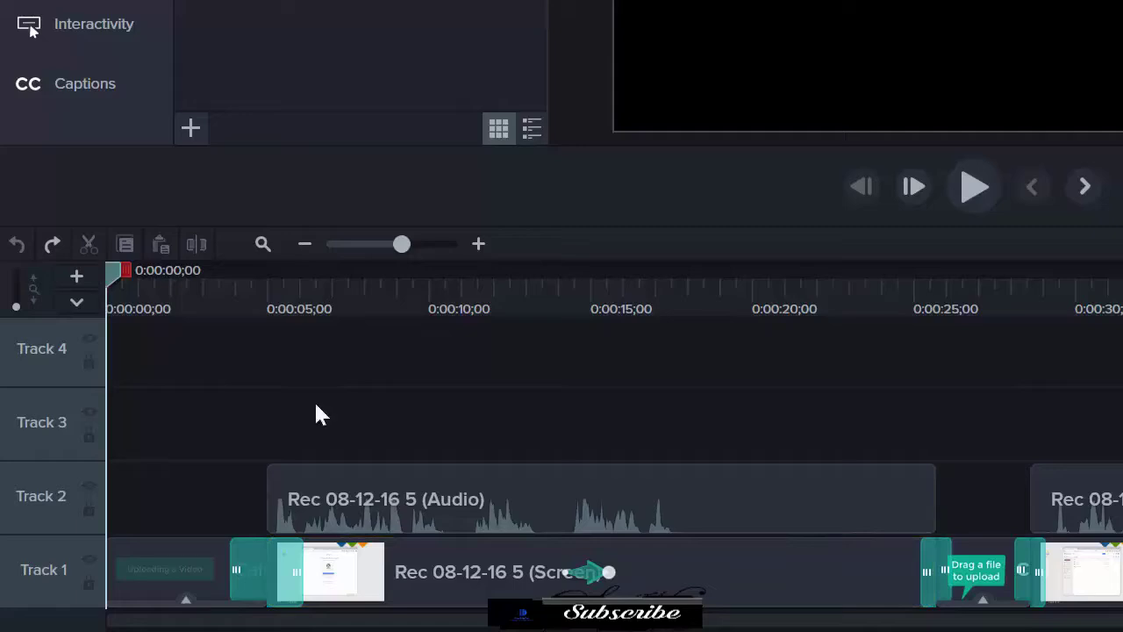
Separate the first screen recording's video and audio, and delete its system audio clip.
{"action": "right_click", "coordinate": [405, 557]}
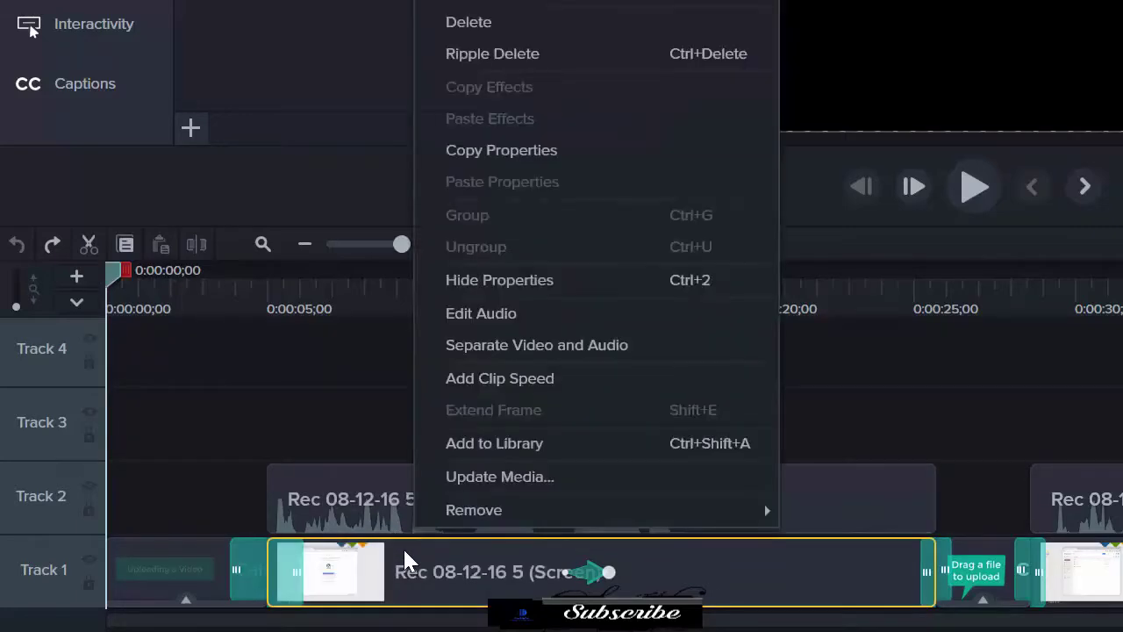
{"action": "left_click", "coordinate": [535, 351]}
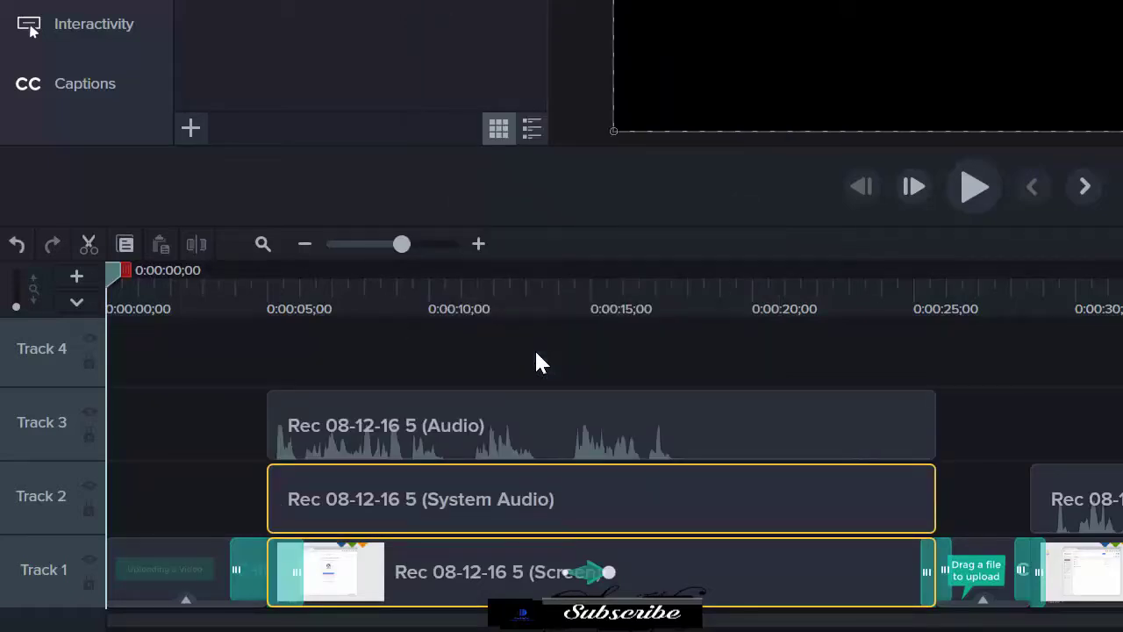
{"action": "left_click", "coordinate": [472, 487]}
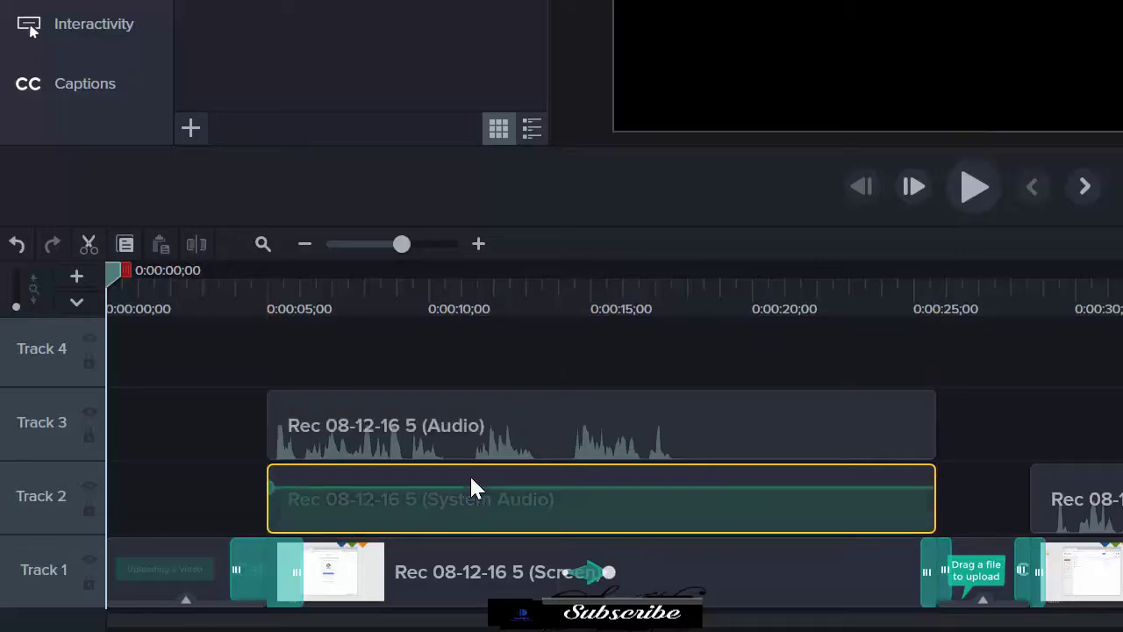
{"action": "key", "text": "Delete"}
Move the first recording's audio clip from Track 3 down to Track 2.
{"action": "left_click_drag", "start_coordinate": [502, 430], "coordinate": [500, 503]}
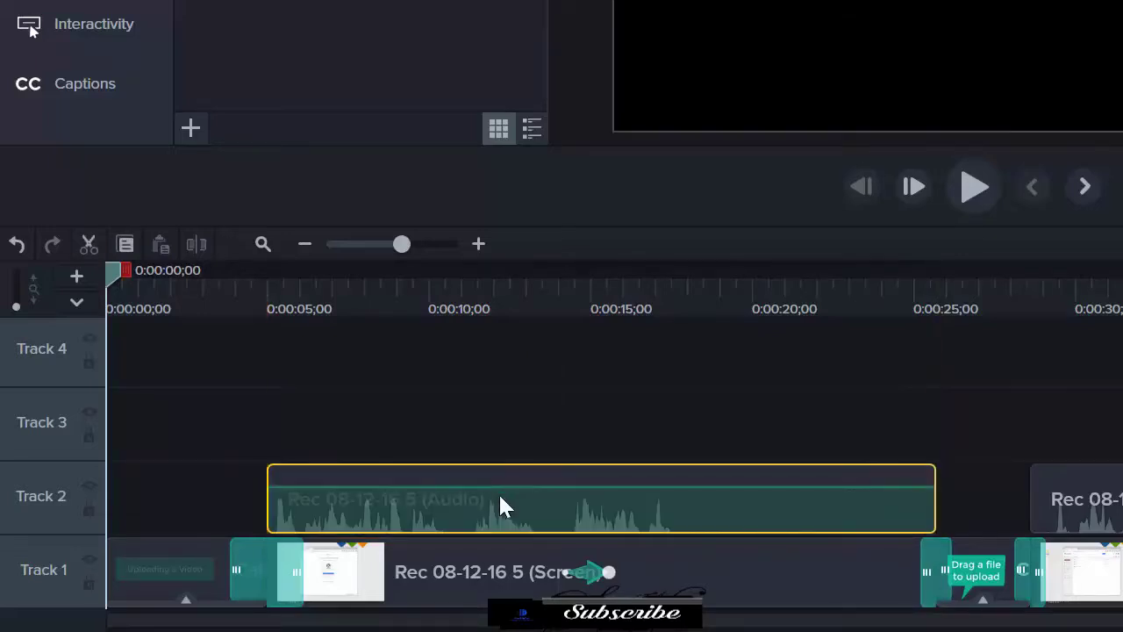
{"action": "left_click", "coordinate": [504, 456]}
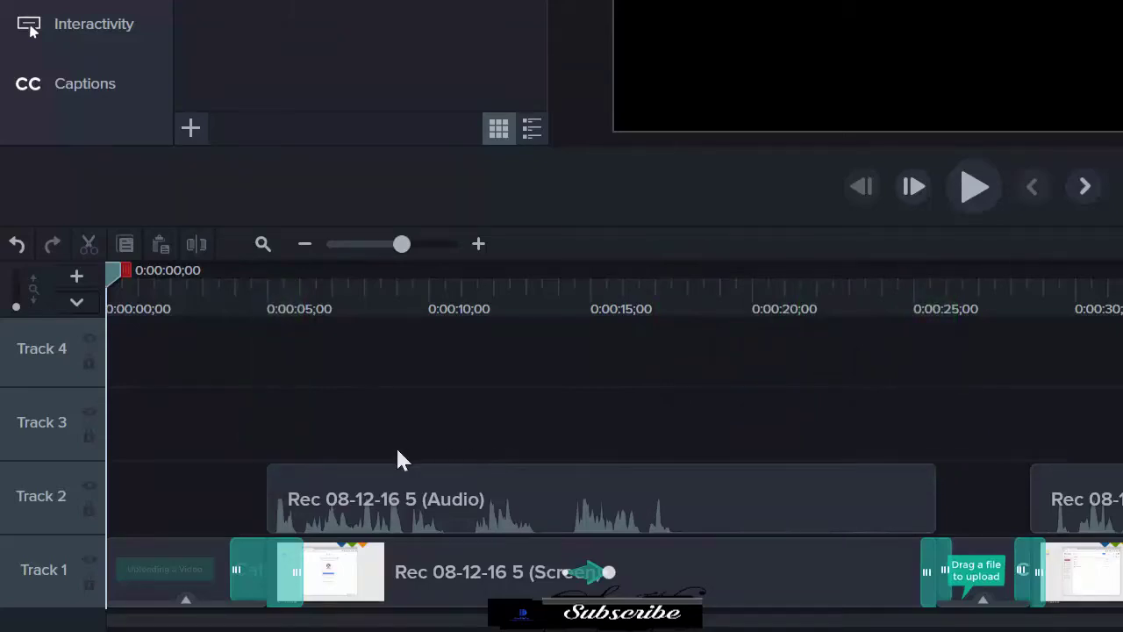
{"action": "mouse_move", "coordinate": [74, 460]}
{"action": "left_mouse_down"}
{"action": "mouse_move", "coordinate": [85, 319]}
{"action": "mouse_move", "coordinate": [72, 478]}
{"action": "left_mouse_up"}
Select all three recording audio clips on Track 2 and raise their volume together slightly.
{"action": "left_click", "coordinate": [484, 503]}
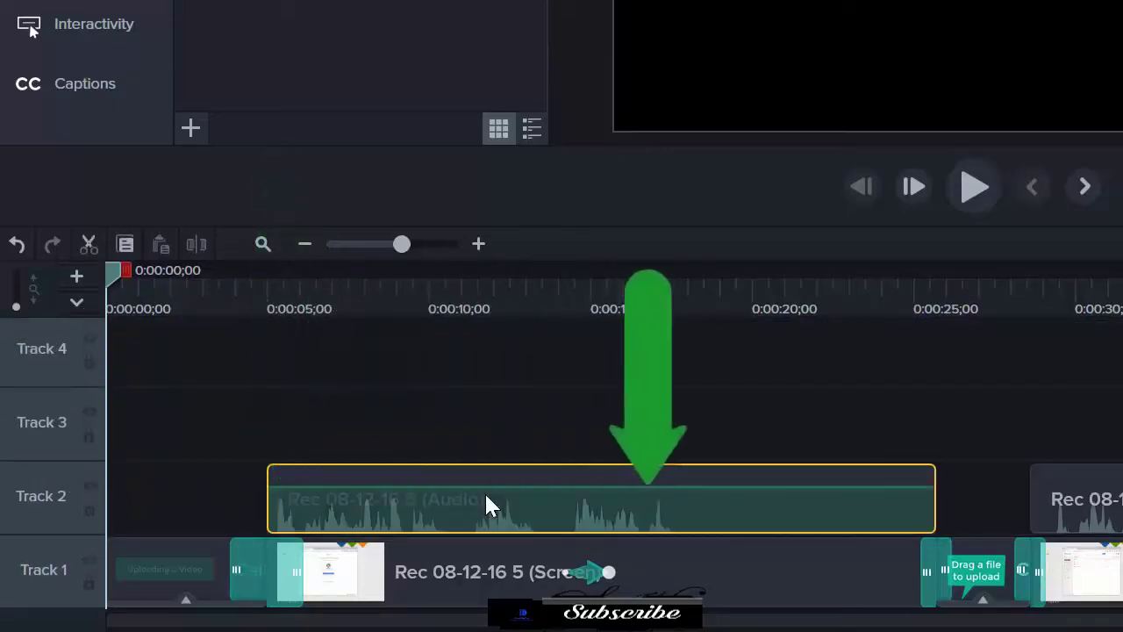
{"action": "mouse_move", "coordinate": [494, 486]}
{"action": "left_mouse_down"}
{"action": "mouse_move", "coordinate": [494, 471]}
{"action": "mouse_move", "coordinate": [491, 513]}
{"action": "mouse_move", "coordinate": [497, 481]}
{"action": "left_mouse_up"}
{"action": "key", "text": "ctrl+a"}
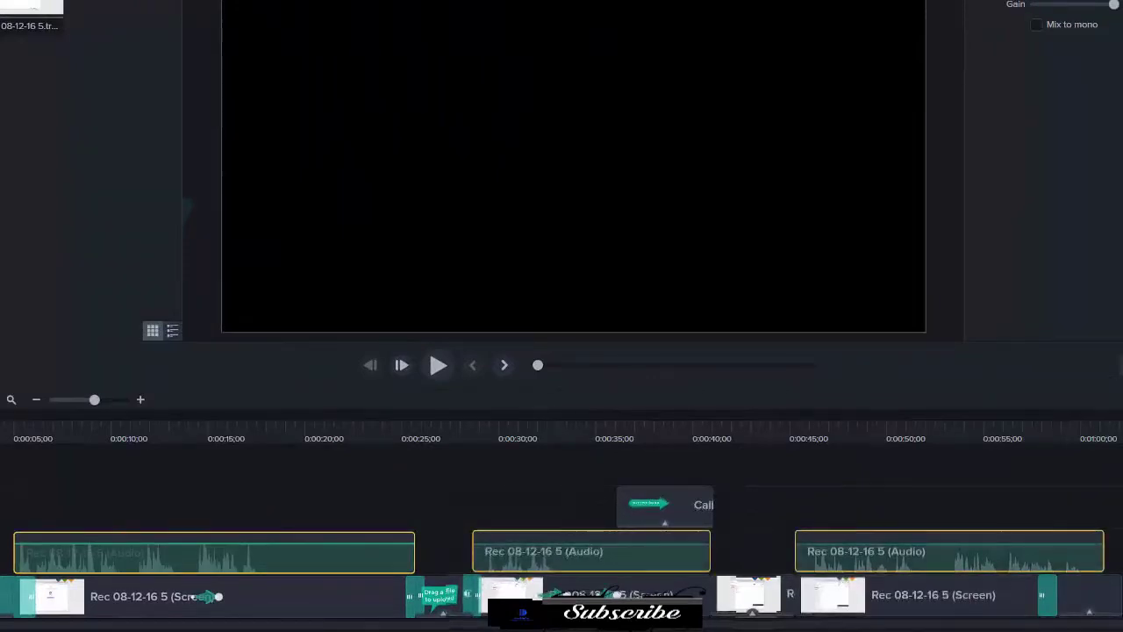
{"action": "left_click", "coordinate": [184, 543]}
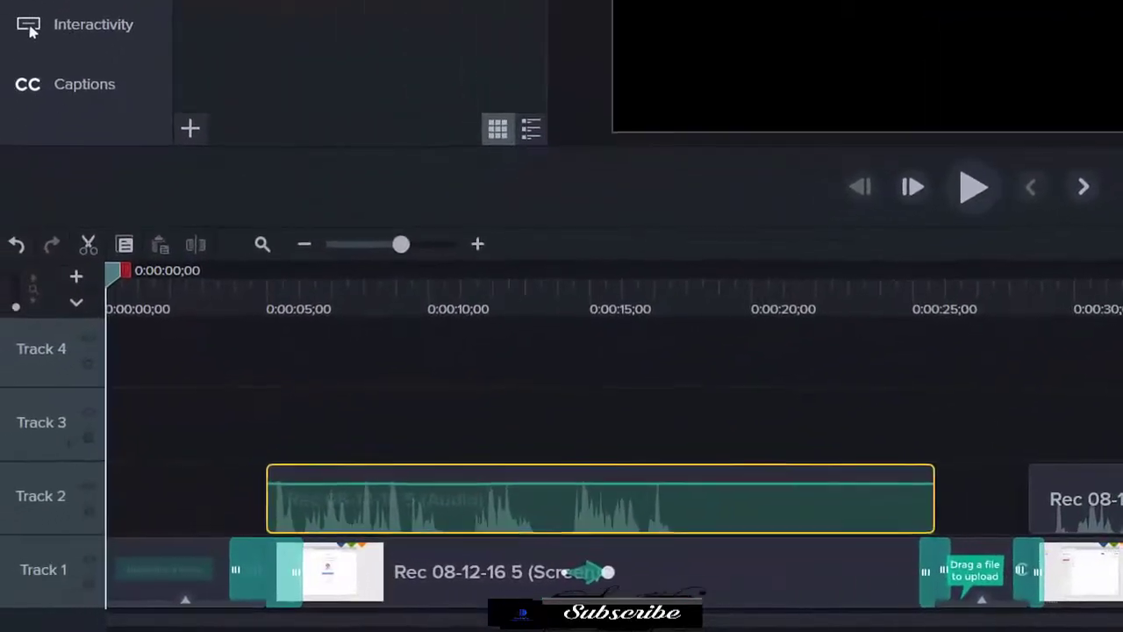
Add two audio points to the first recording's audio at about 0:00:14 and 0:00:16, and adjust the second one.
{"action": "double_click", "coordinate": [551, 483]}
{"action": "right_click", "coordinate": [621, 482]}
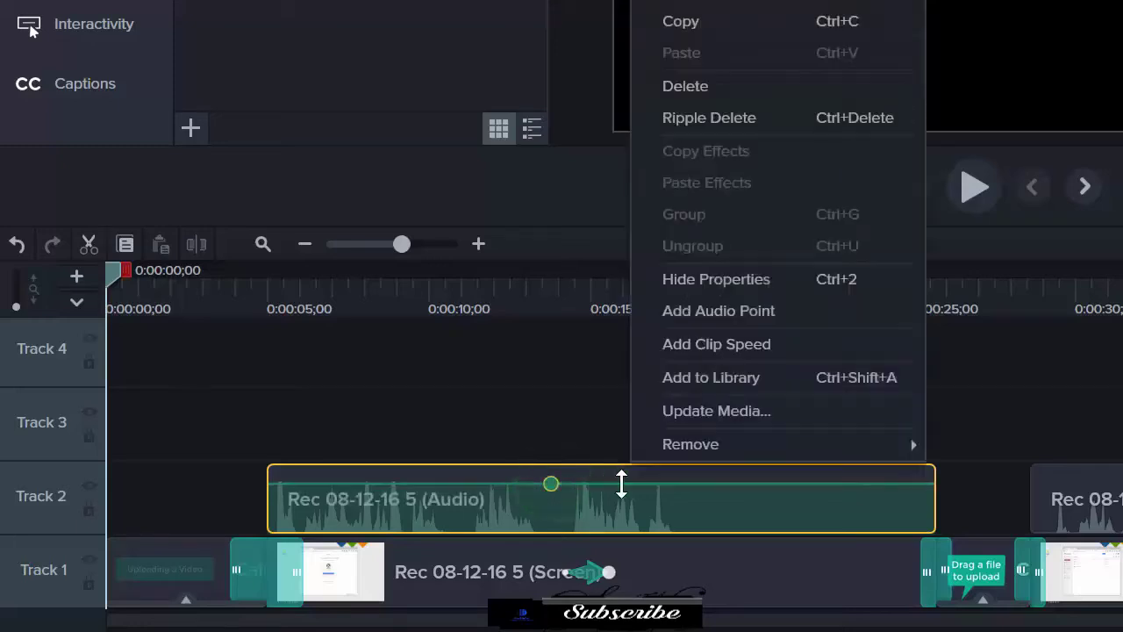
{"action": "left_click", "coordinate": [735, 316]}
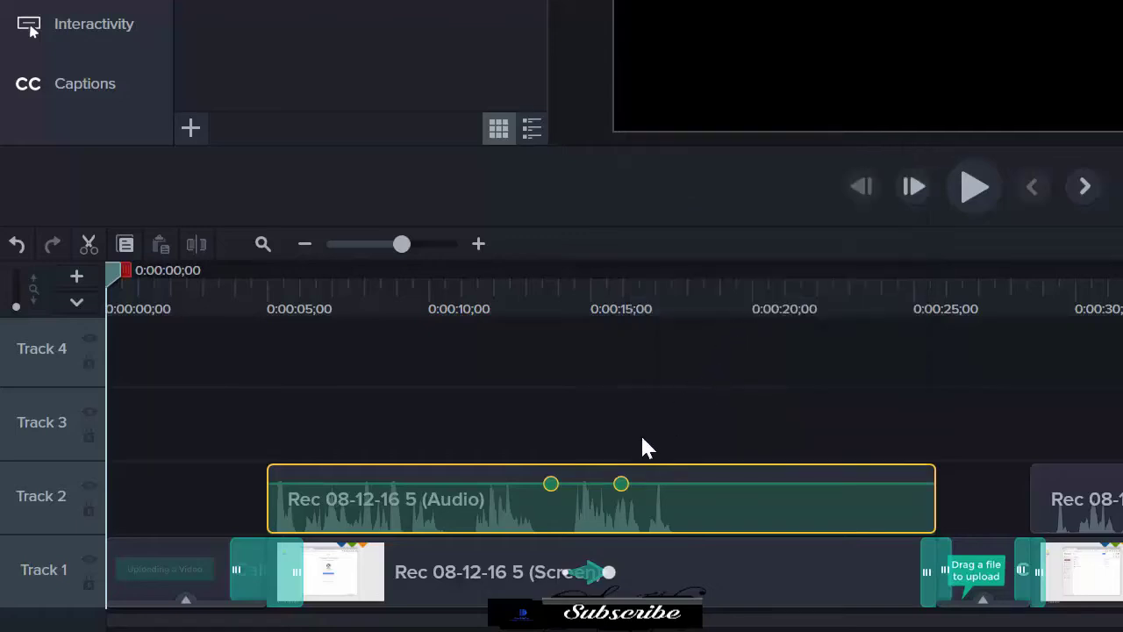
{"action": "mouse_move", "coordinate": [621, 483]}
{"action": "left_mouse_down"}
{"action": "mouse_move", "coordinate": [617, 521]}
{"action": "mouse_move", "coordinate": [627, 481]}
{"action": "left_mouse_up"}
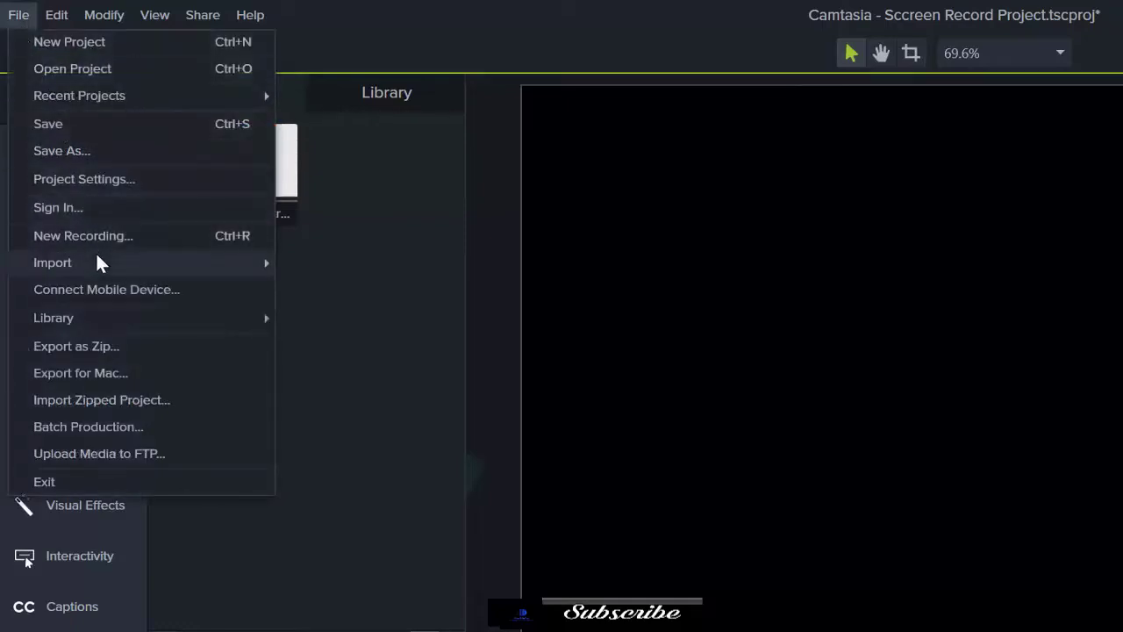
Import the Payday MP3 file from the Video 4 folder into the project's media.
{"action": "mouse_move", "coordinate": [97, 256]}
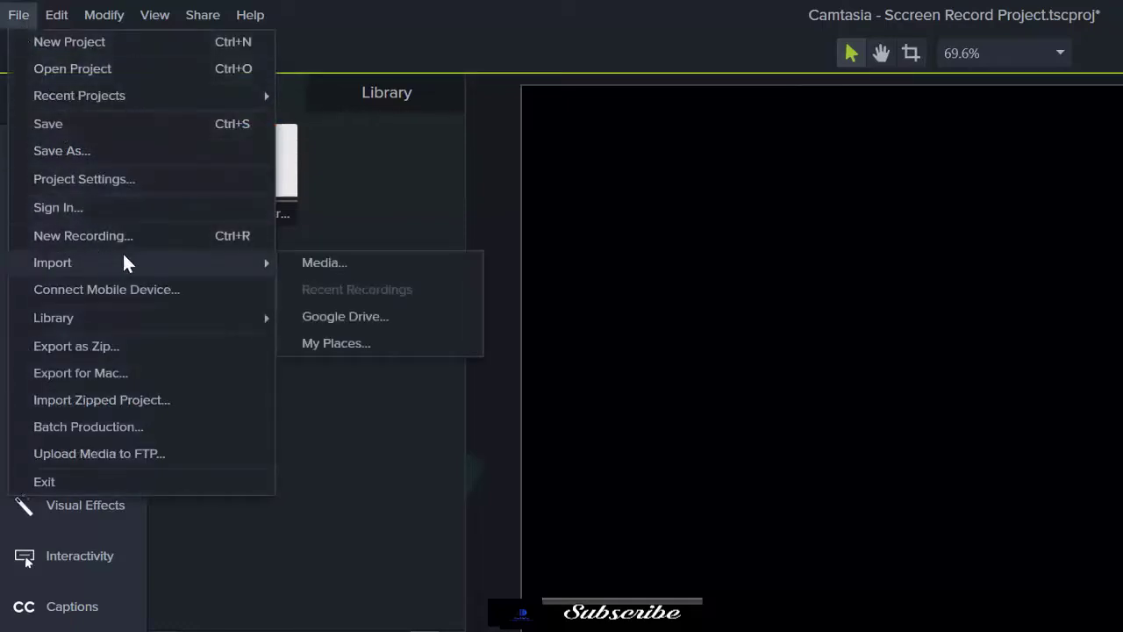
{"action": "left_click", "coordinate": [335, 261]}
{"action": "left_click", "coordinate": [341, 234]}
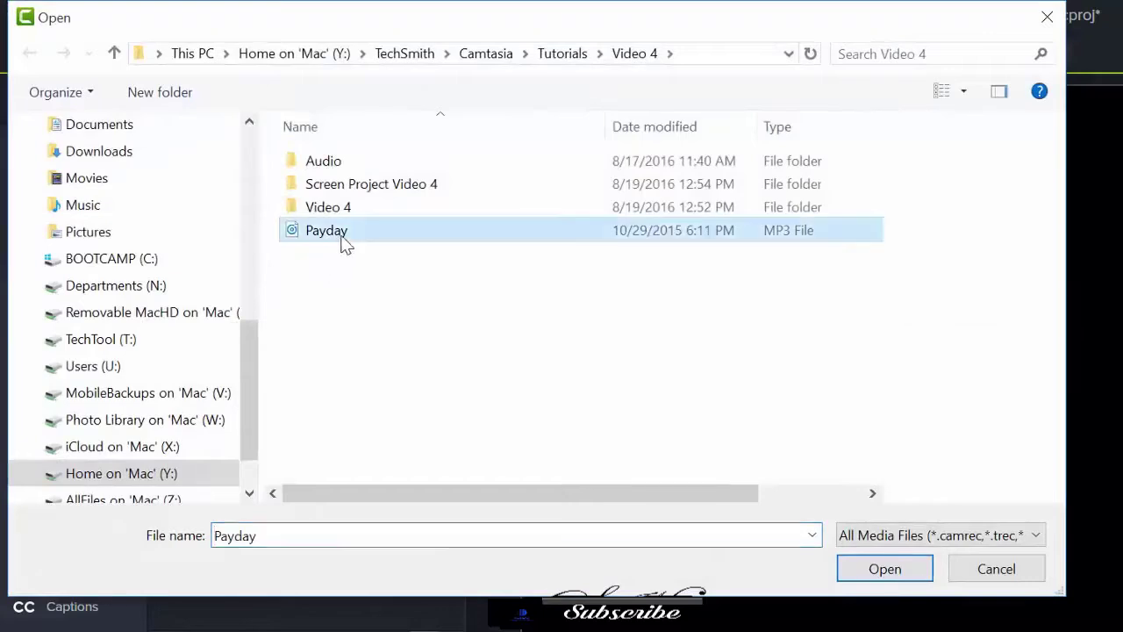
{"action": "left_click", "coordinate": [877, 566]}
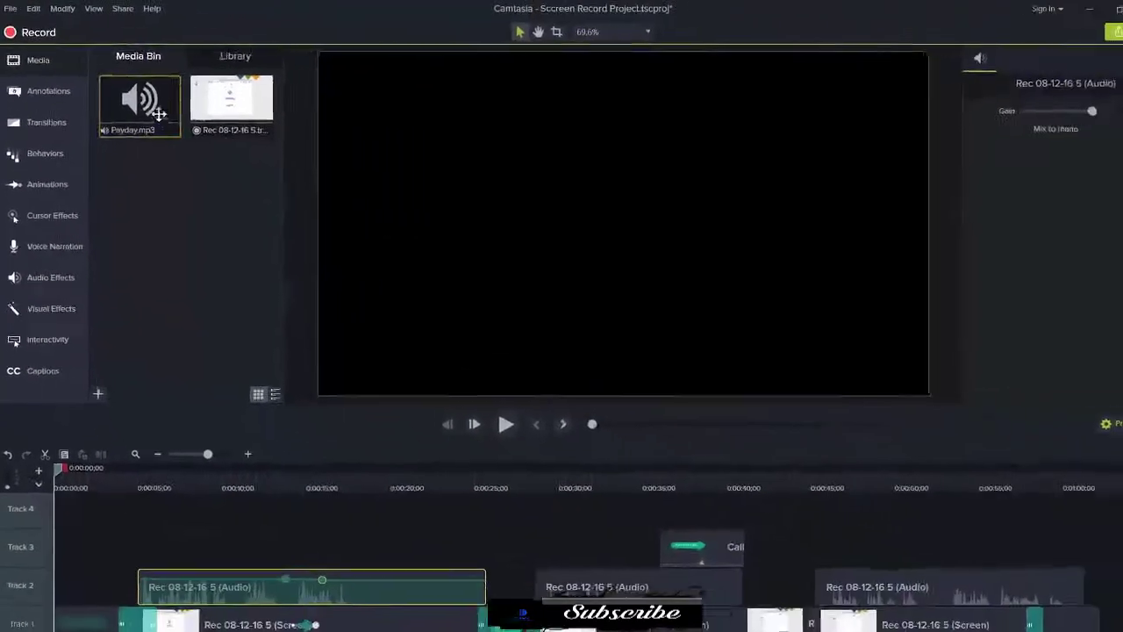
Place the Payday music on Track 4 at the start of the timeline and preview it with the recording.
{"action": "left_click_drag", "start_coordinate": [249, 176], "coordinate": [224, 335]}
{"action": "left_click_drag", "start_coordinate": [130, 199], "coordinate": [54, 498]}
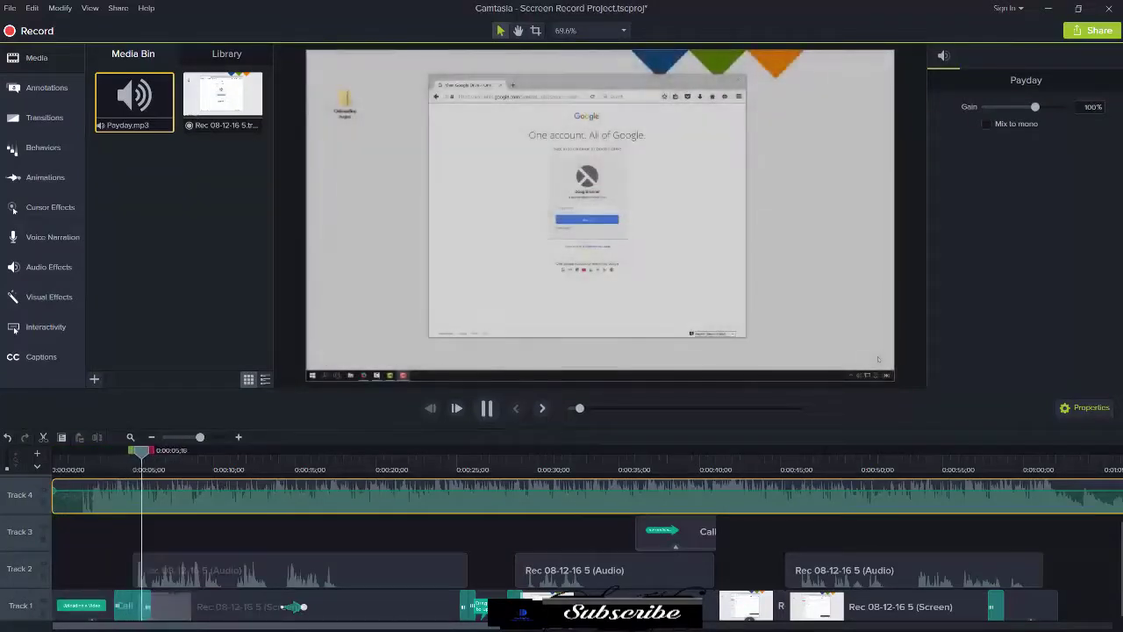
{"action": "key", "text": "space"}
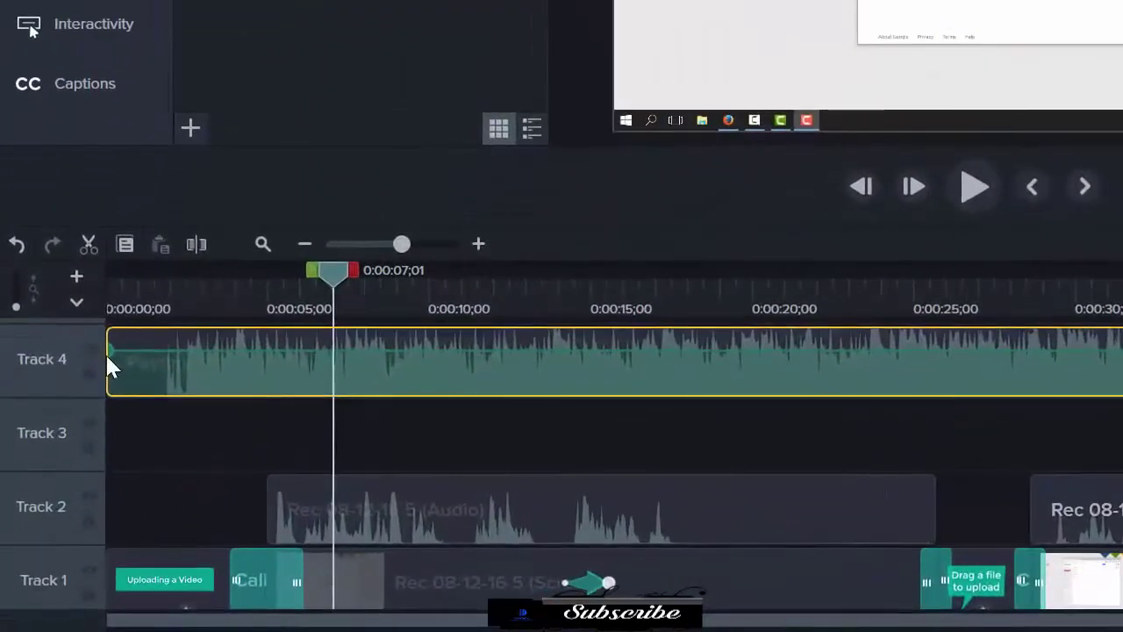
Trim the quiet beginning off the Payday music and keep the clip starting at 0:00:00;00.
{"action": "left_click", "coordinate": [110, 303]}
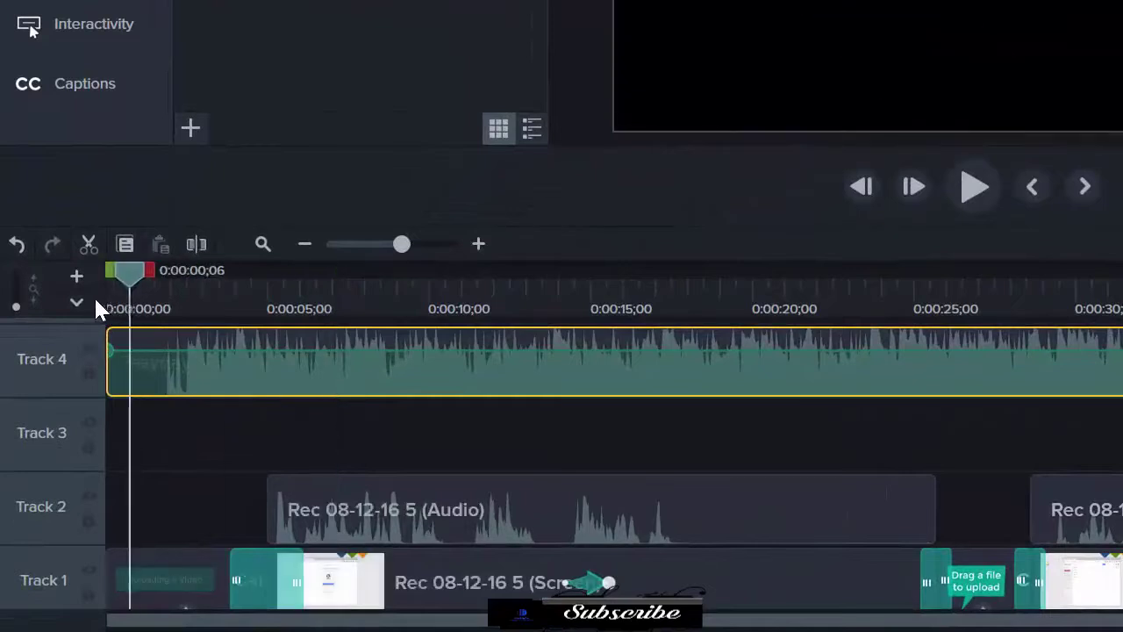
{"action": "left_click", "coordinate": [424, 242]}
{"action": "mouse_move", "coordinate": [110, 371]}
{"action": "left_mouse_down"}
{"action": "mouse_move", "coordinate": [316, 369]}
{"action": "mouse_move", "coordinate": [128, 363]}
{"action": "left_mouse_up"}
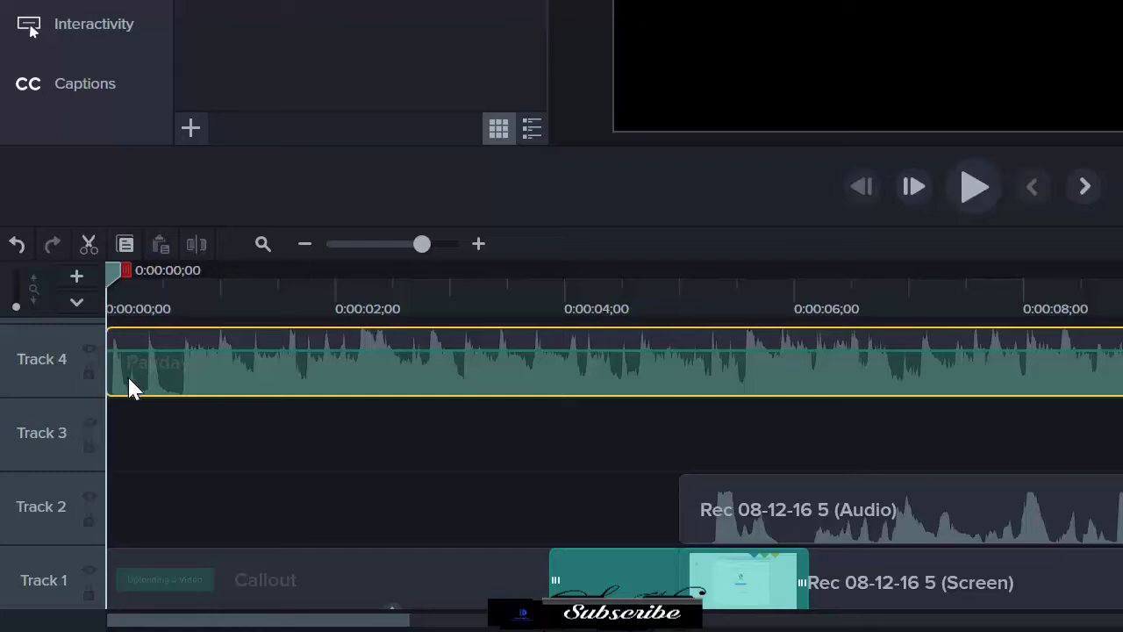
Add audio points to Payday at about 0:00:04;15 and 0:00:05;12, lower the volume from the second onward, and preview the fade.
{"action": "left_click", "coordinate": [622, 351]}
{"action": "left_click_drag", "start_coordinate": [728, 349], "coordinate": [723, 388]}
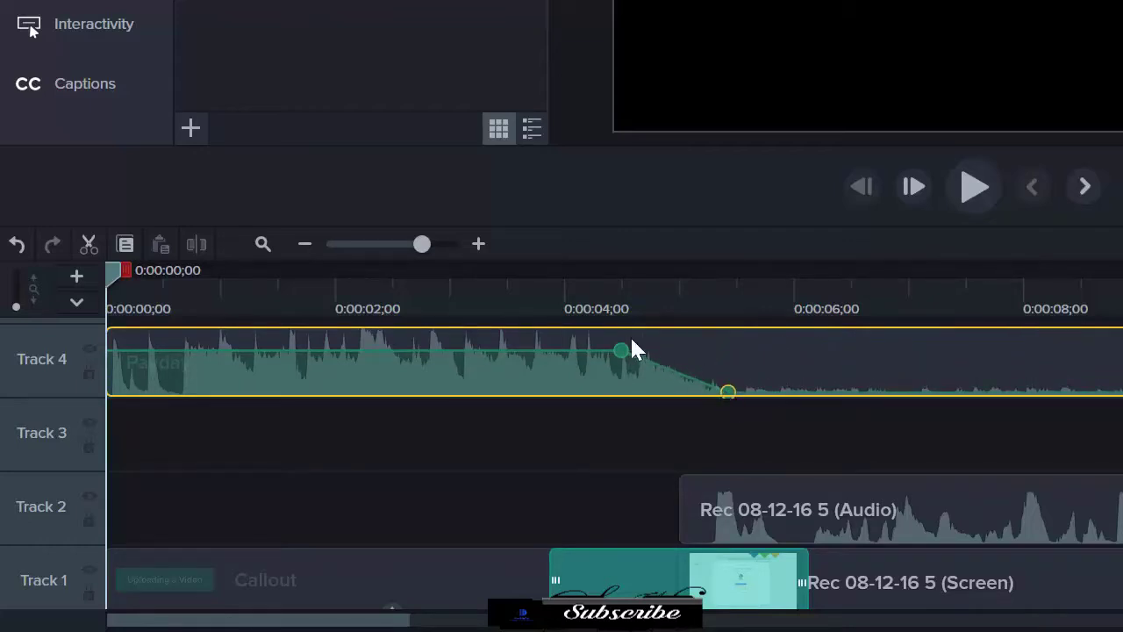
{"action": "key", "text": "space"}
{"action": "left_click", "coordinate": [596, 311]}
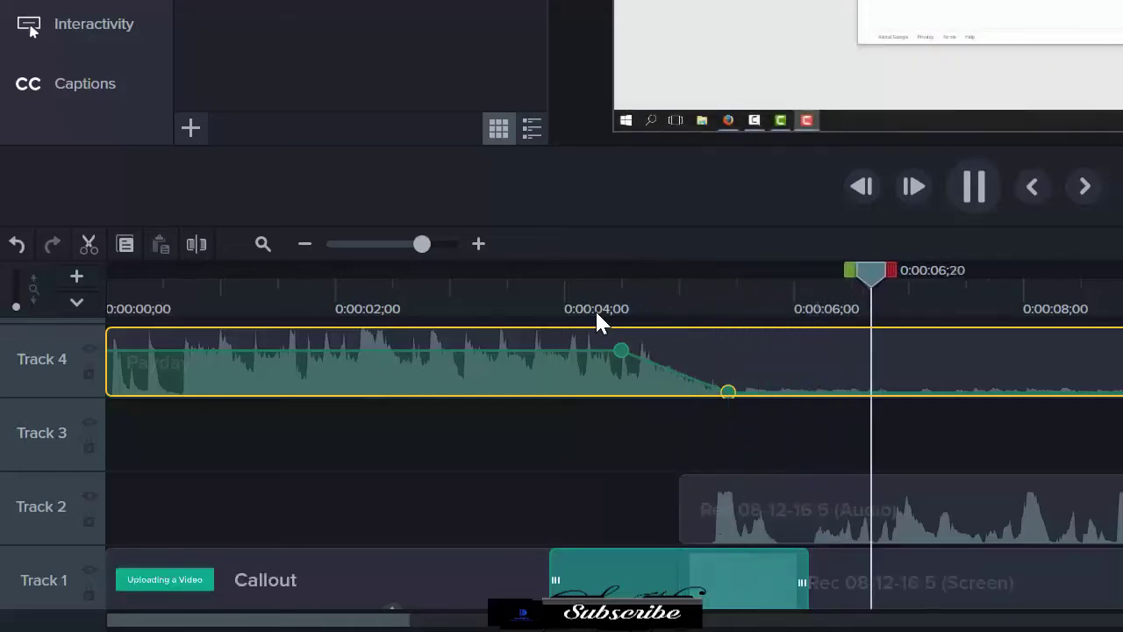
{"action": "key", "text": "space"}
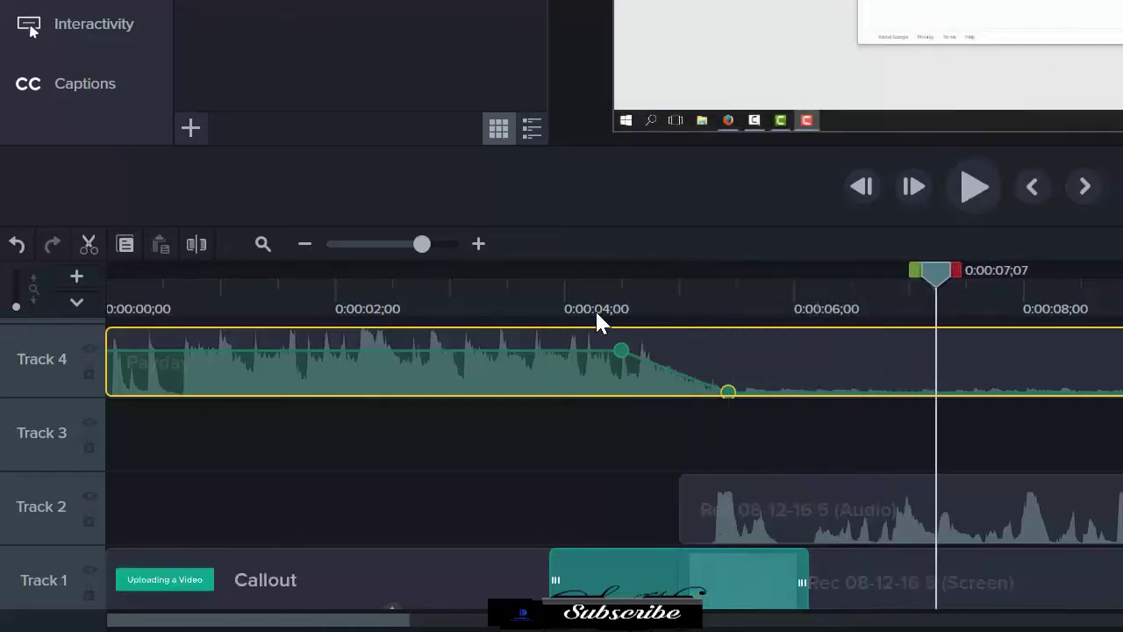
Hide Track 4 and show it again, and fit the whole project in the timeline.
{"action": "left_click", "coordinate": [90, 350]}
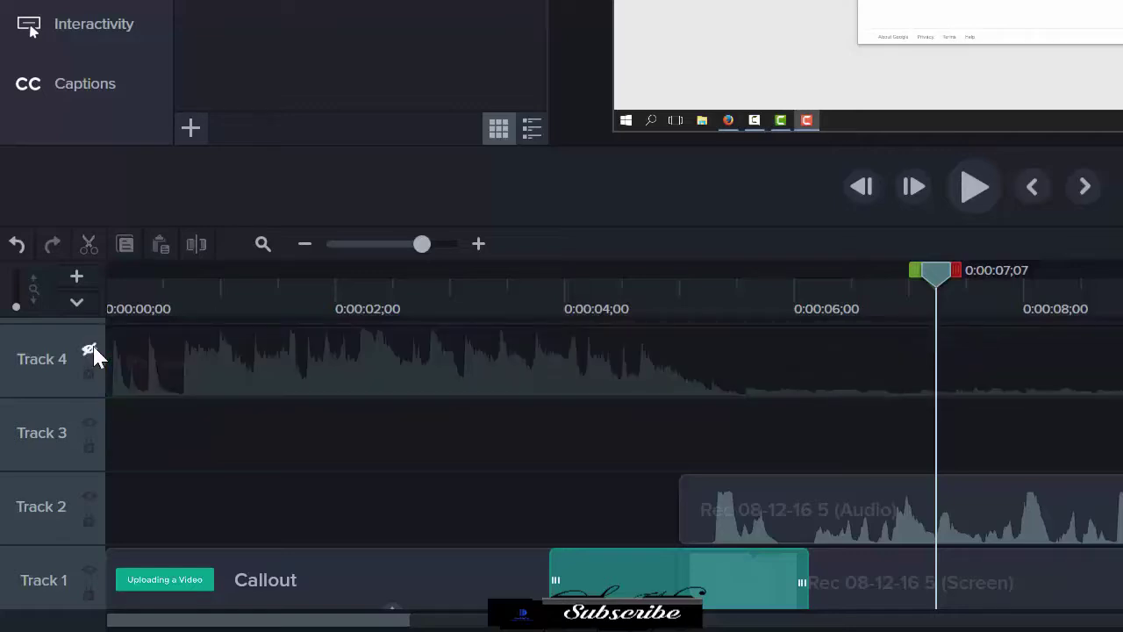
{"action": "left_click", "coordinate": [92, 349]}
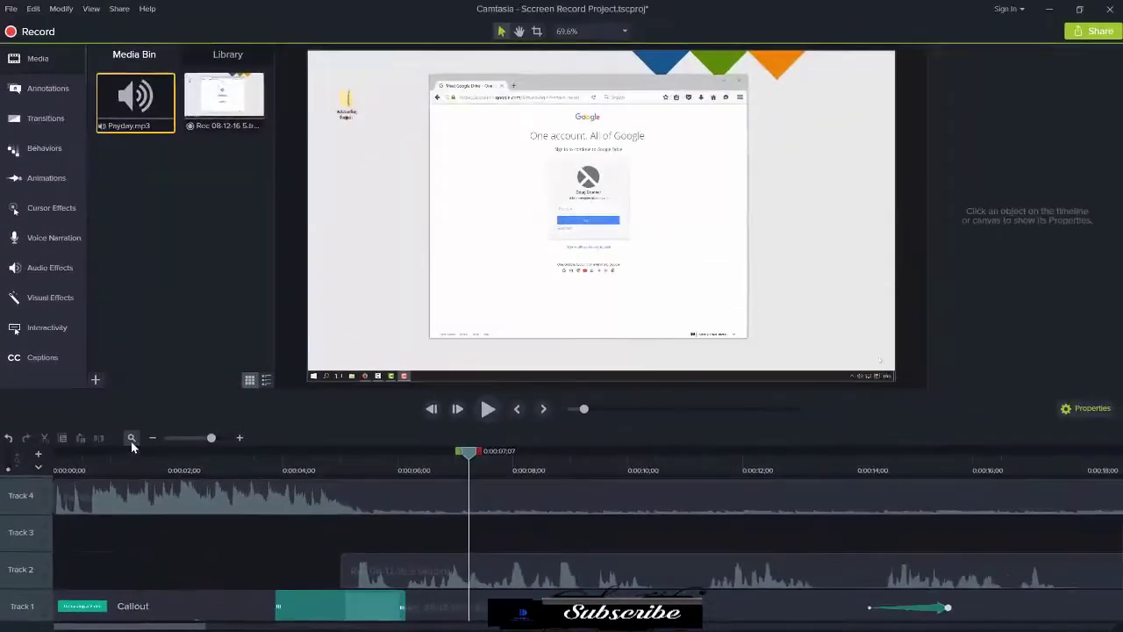
{"action": "left_click", "coordinate": [167, 385]}
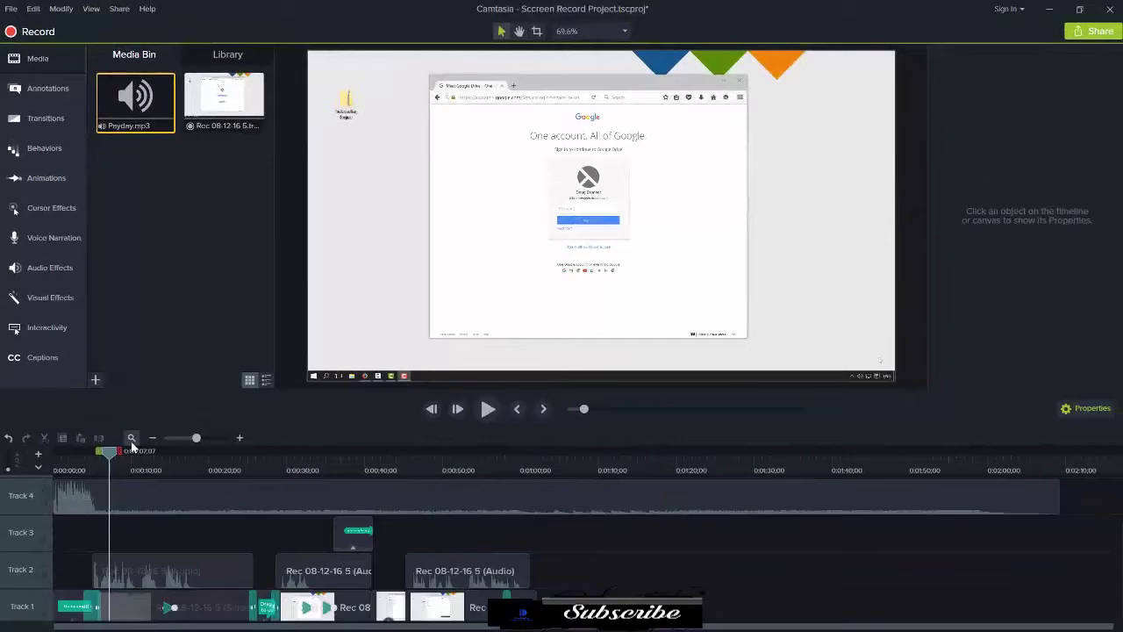
Split the Payday music at 0:01:01;24, where the project ends, and delete the excess music after that point.
{"action": "left_click", "coordinate": [533, 463]}
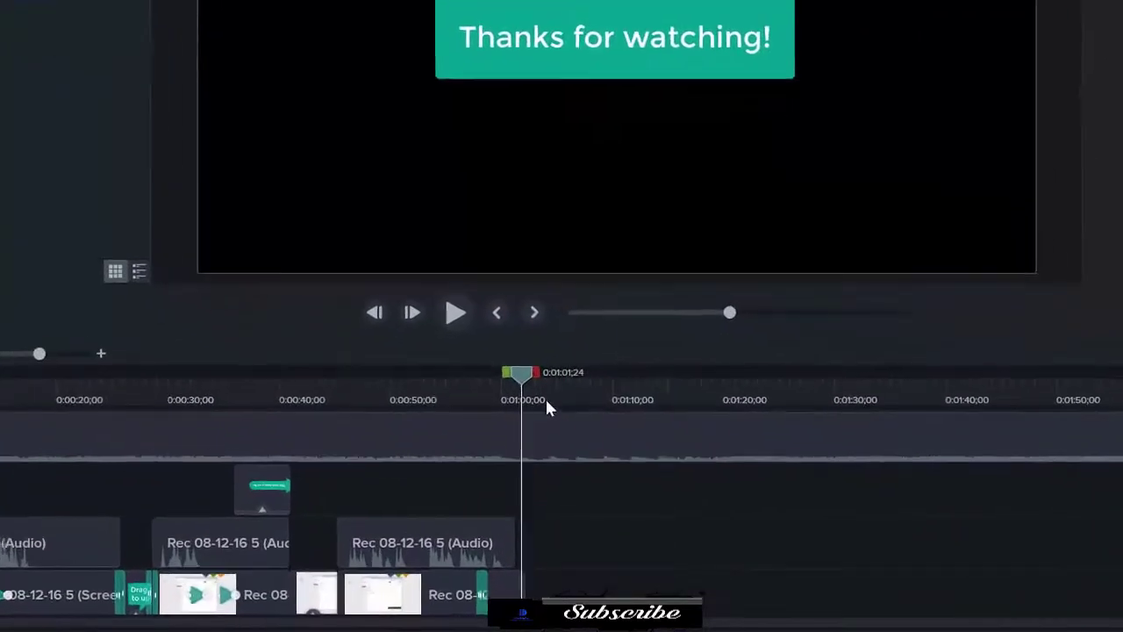
{"action": "left_click", "coordinate": [551, 444]}
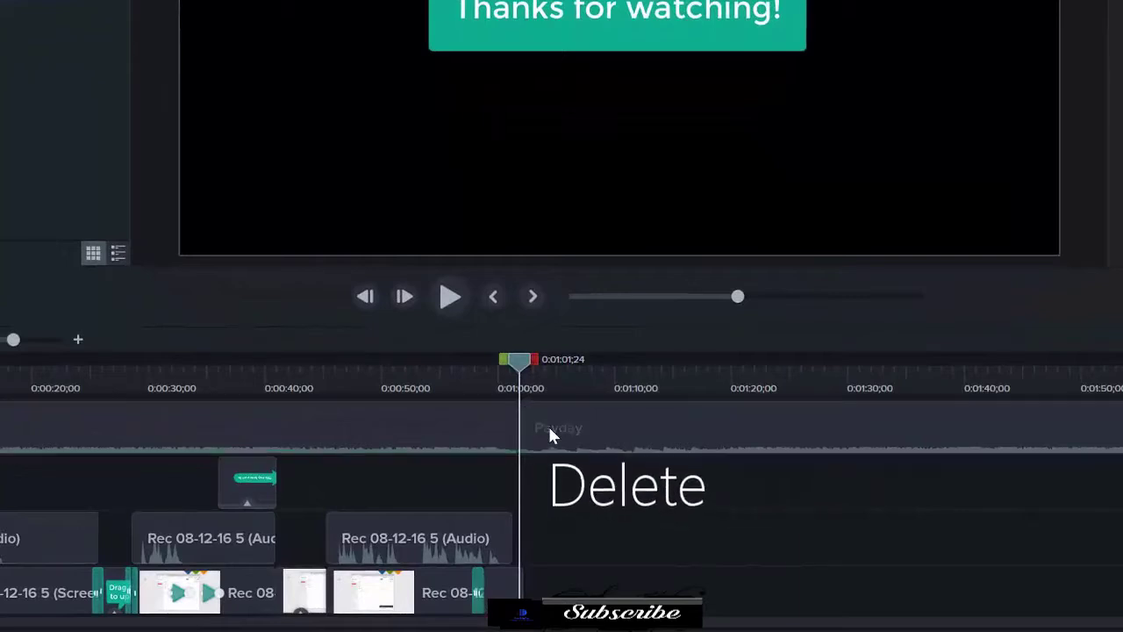
{"action": "key", "text": "Delete"}
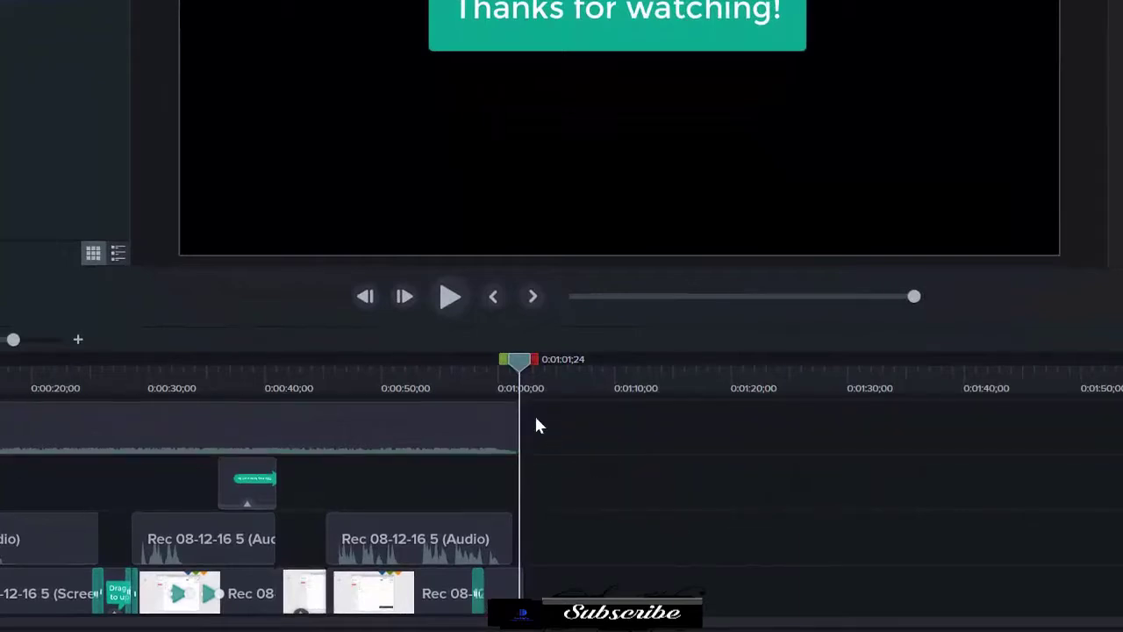
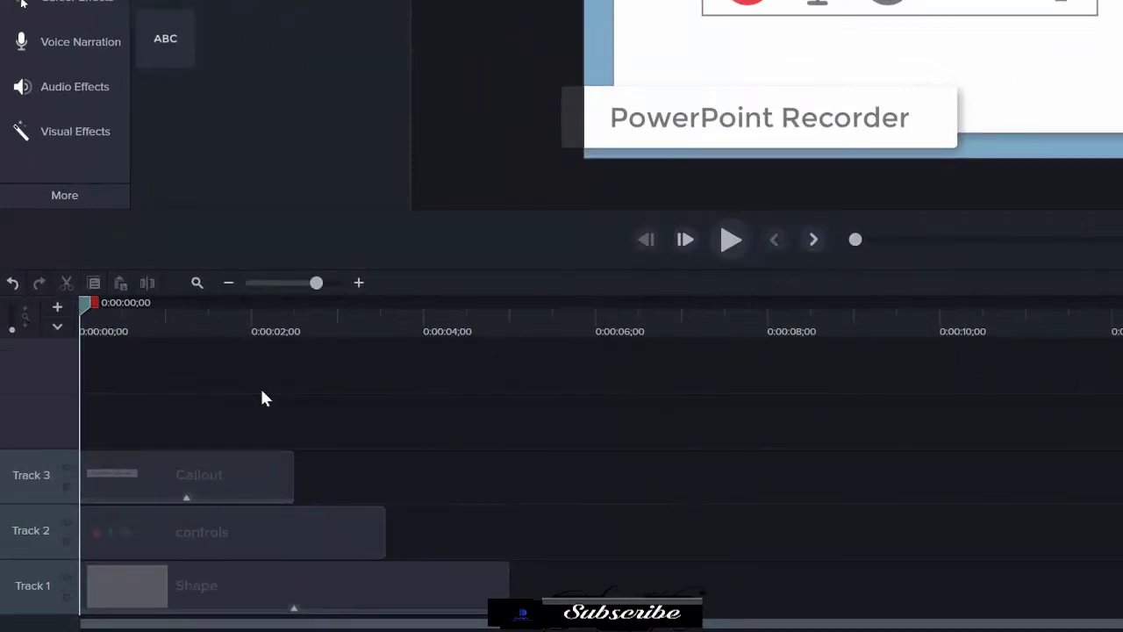
Move the callout clip from Track 3 up to Track 4, select the shape on Track 1, and place the playhead at 0:00:01;14.
{"action": "left_click_drag", "start_coordinate": [200, 467], "coordinate": [163, 403]}
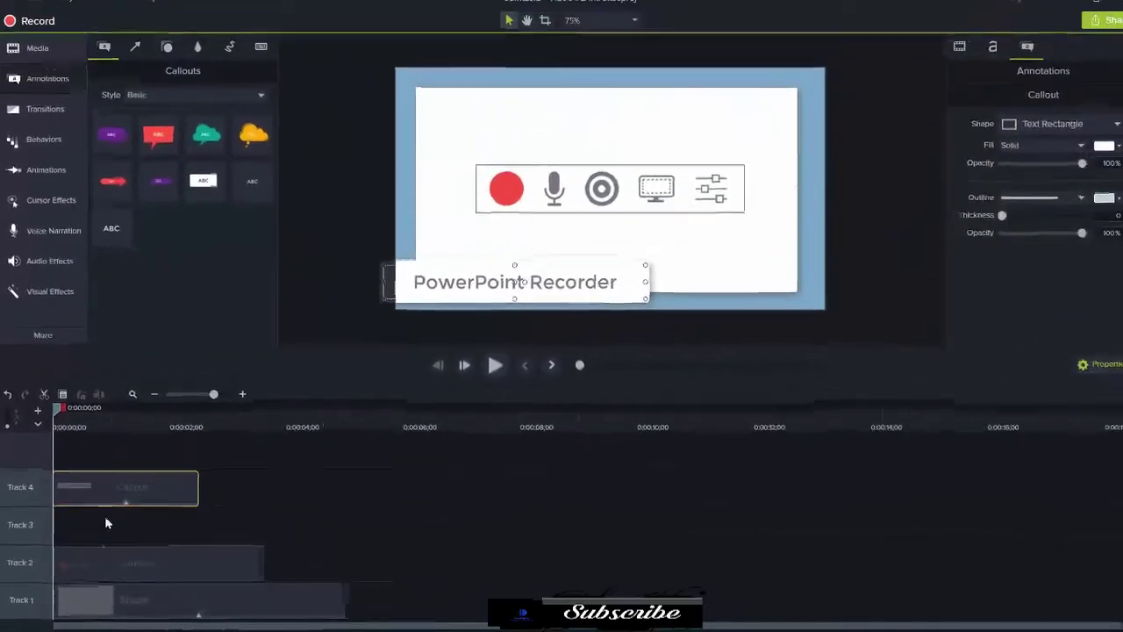
{"action": "left_click", "coordinate": [148, 586]}
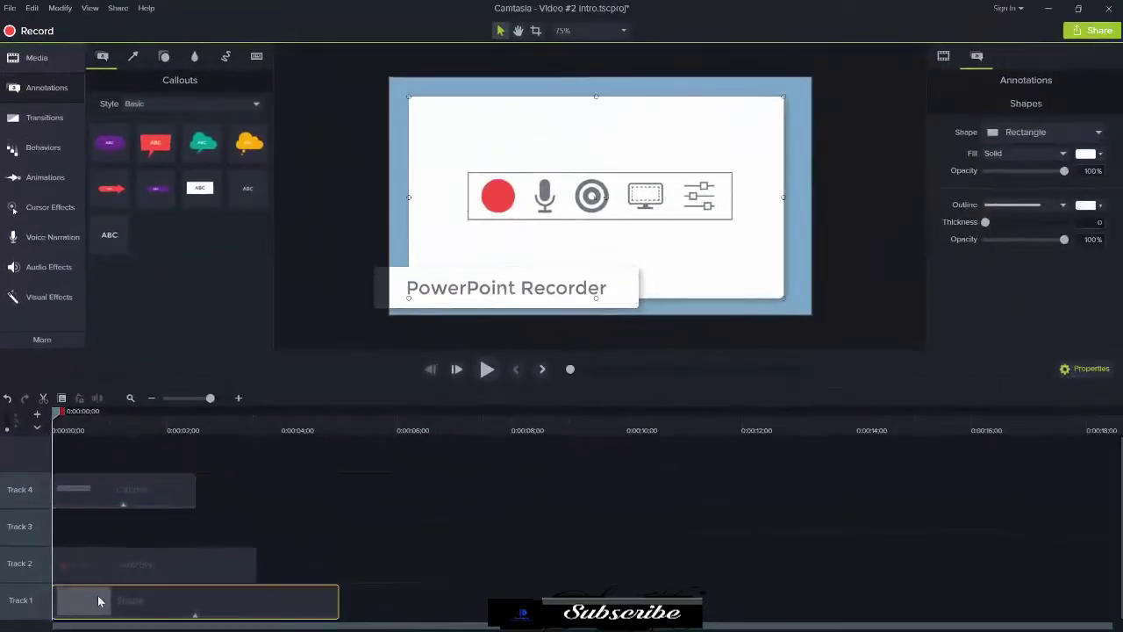
{"action": "mouse_move", "coordinate": [98, 601]}
{"action": "left_mouse_down"}
{"action": "mouse_move", "coordinate": [99, 539]}
{"action": "mouse_move", "coordinate": [87, 599]}
{"action": "left_mouse_up"}
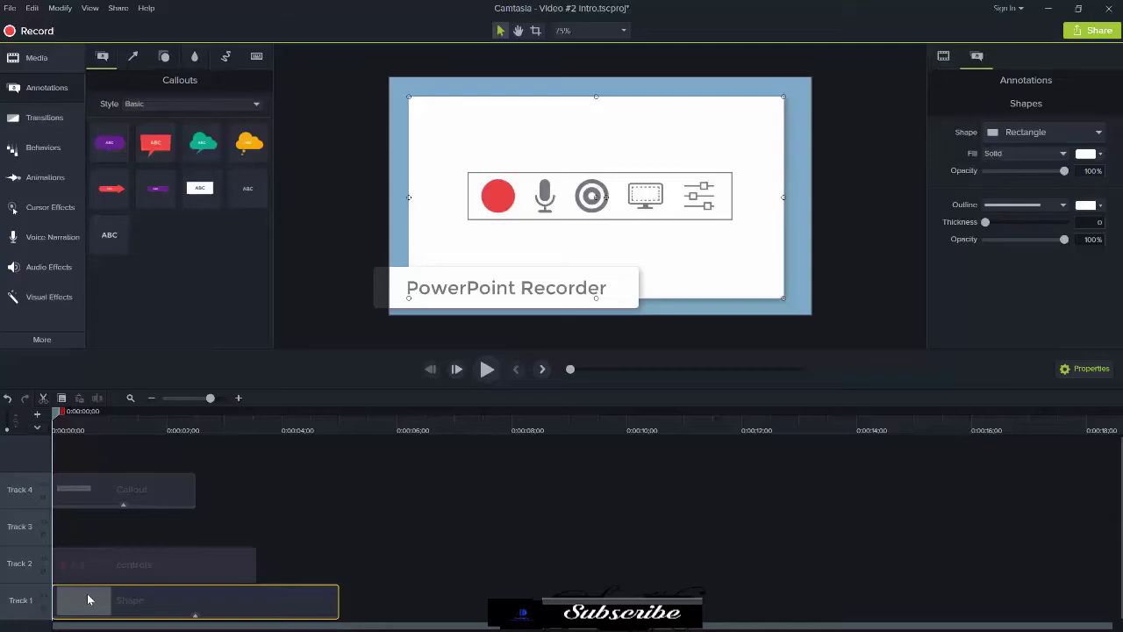
{"action": "left_click_drag", "start_coordinate": [54, 418], "coordinate": [139, 410]}
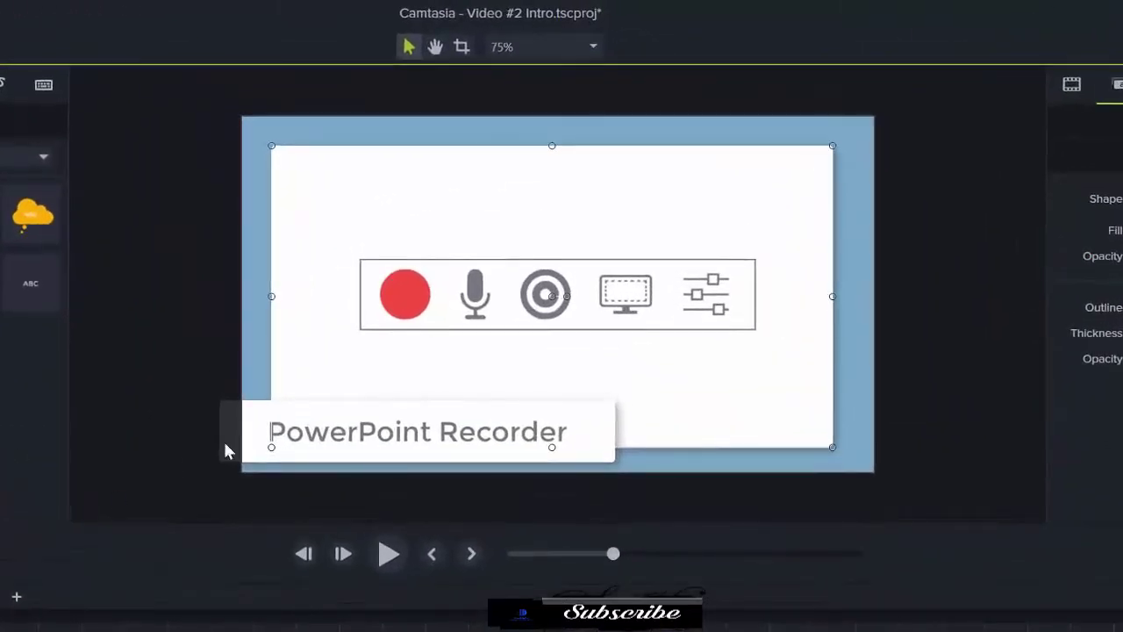
Move the controls graphic to the white rectangle's upper-right corner, rotate it upside down, and scale it down.
{"action": "left_click_drag", "start_coordinate": [541, 292], "coordinate": [607, 203]}
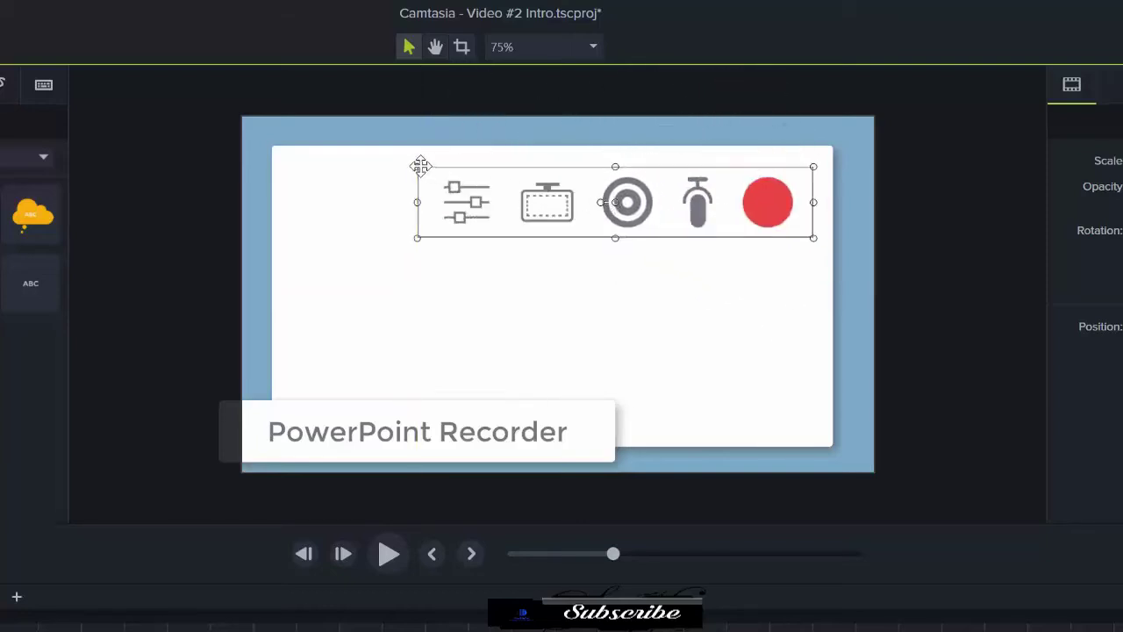
{"action": "left_click_drag", "start_coordinate": [418, 167], "coordinate": [540, 189]}
Send the "PowerPoint Recorder" callout behind the white rectangle on the canvas.
{"action": "left_click", "coordinate": [452, 418]}
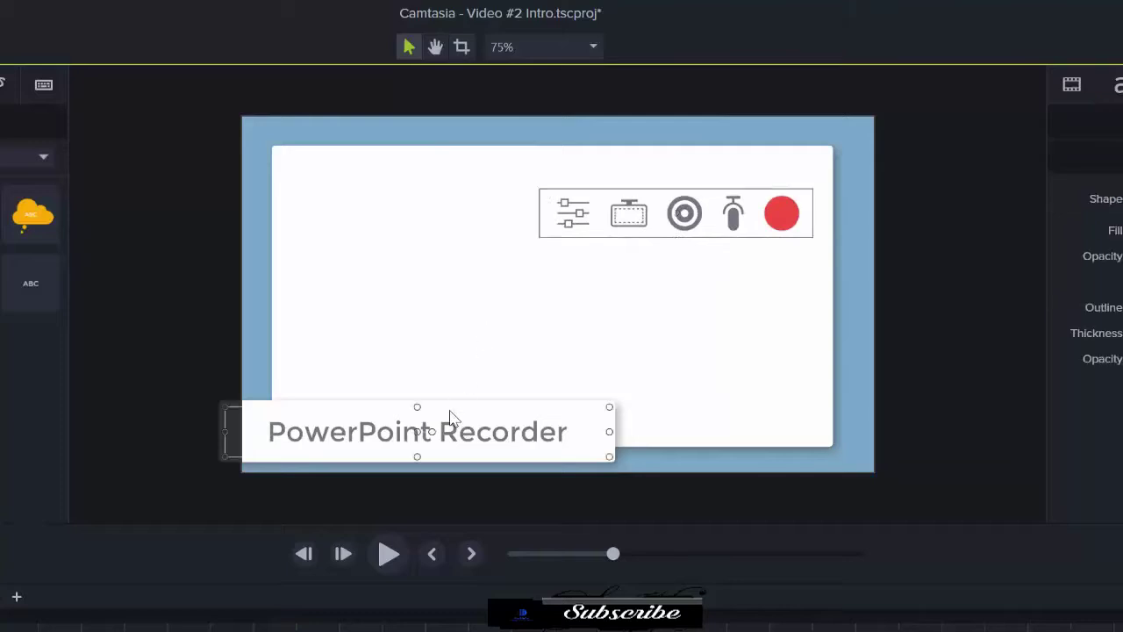
{"action": "right_click", "coordinate": [452, 419]}
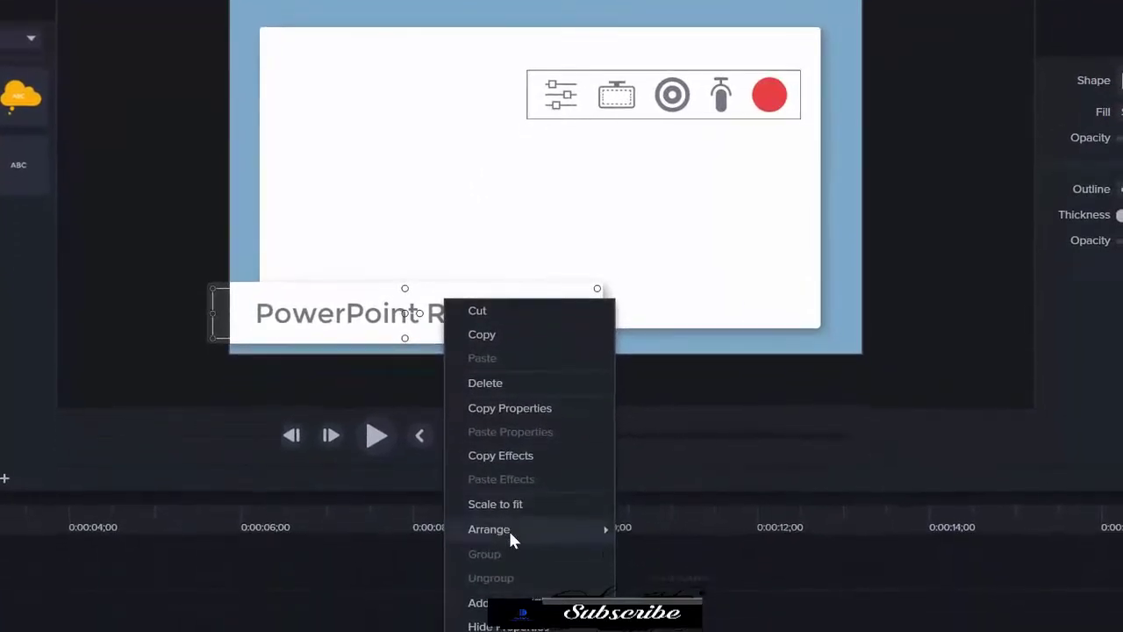
{"action": "mouse_move", "coordinate": [557, 549]}
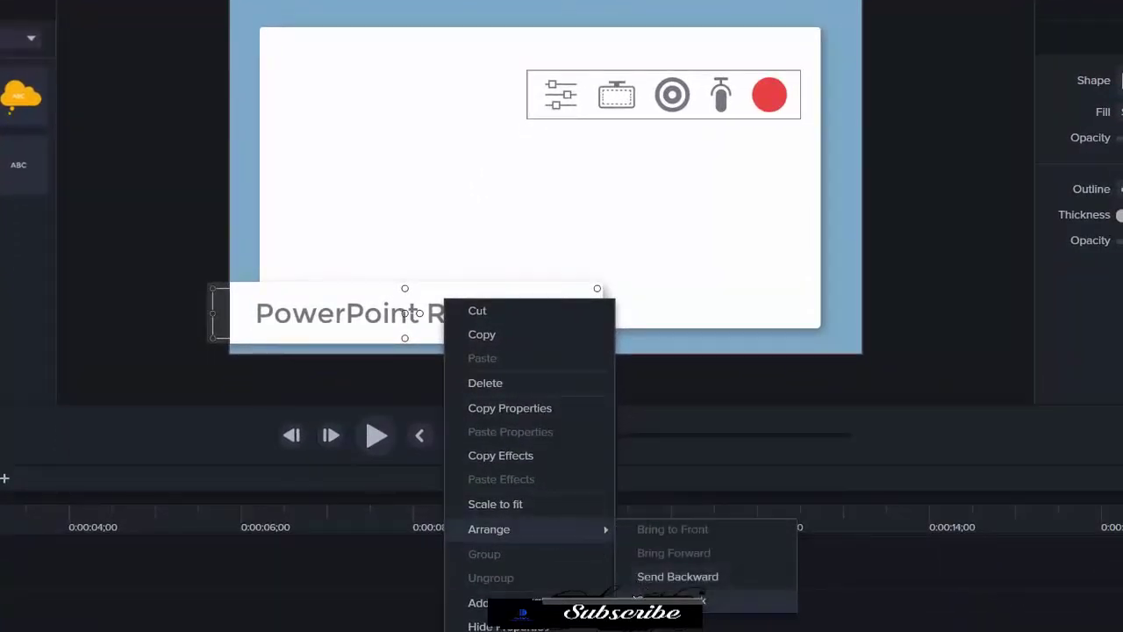
{"action": "left_click", "coordinate": [640, 579]}
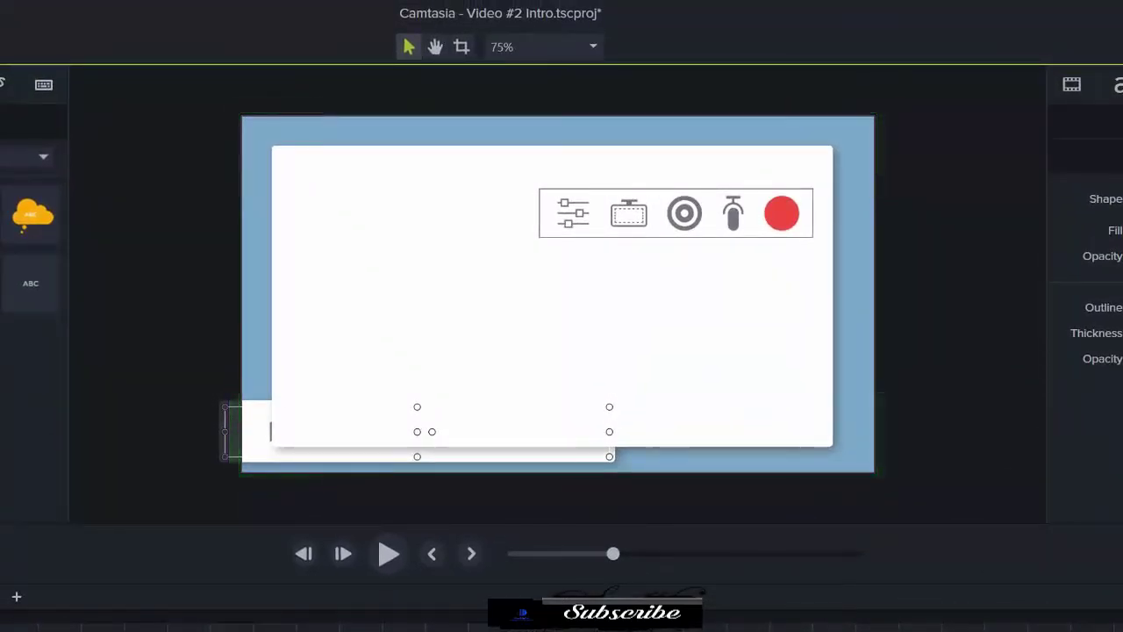
Magnify the canvas to 200%, pan to the white rectangle's upper-left corner, and return the canvas to 75%.
{"action": "left_click", "coordinate": [590, 47]}
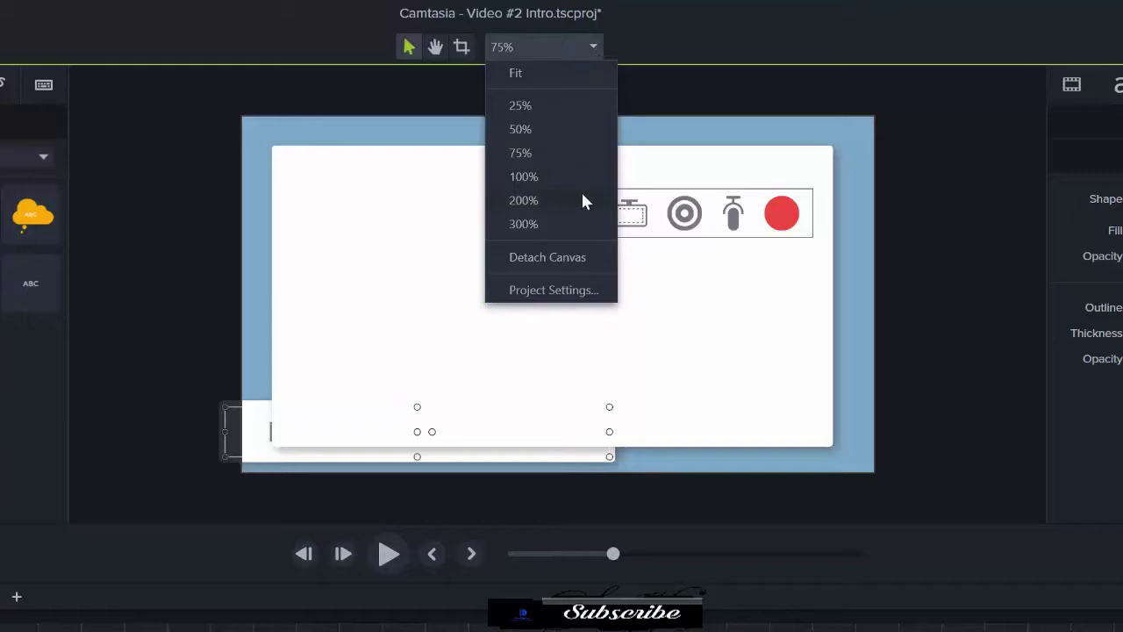
{"action": "left_click", "coordinate": [524, 200]}
{"action": "left_click", "coordinate": [435, 47]}
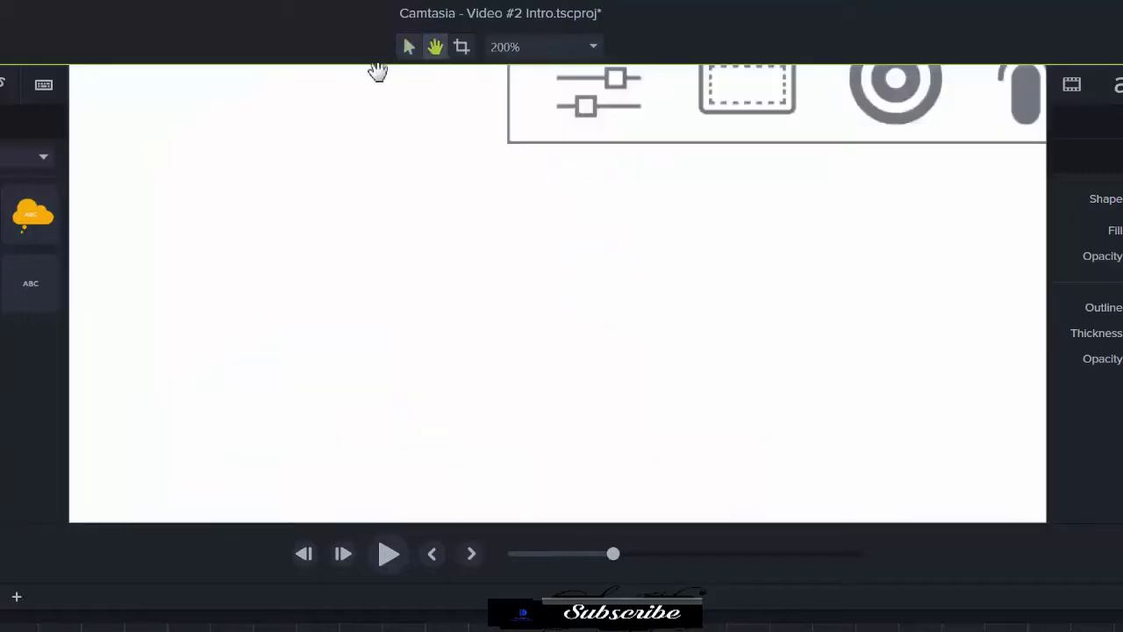
{"action": "left_click_drag", "start_coordinate": [378, 70], "coordinate": [782, 384]}
{"action": "left_click", "coordinate": [597, 52]}
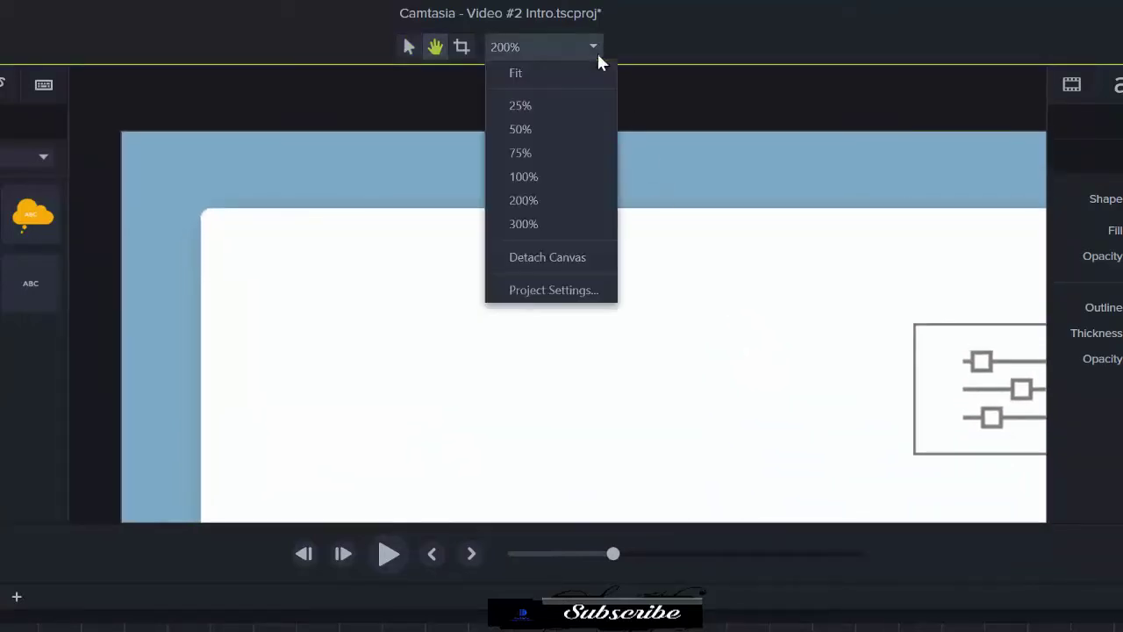
{"action": "left_click", "coordinate": [568, 153]}
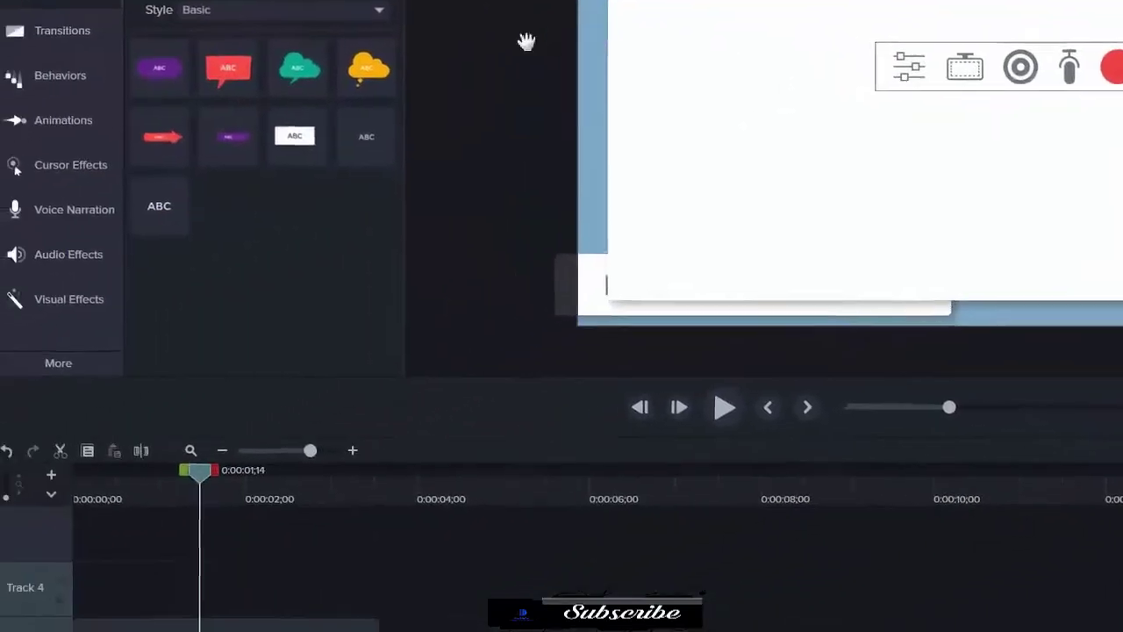
Place the green cloud callout above Track 4 at 0:00:01;14.
{"action": "mouse_move", "coordinate": [303, 71]}
{"action": "left_mouse_down"}
{"action": "mouse_move", "coordinate": [307, 111]}
{"action": "mouse_move", "coordinate": [252, 461]}
{"action": "mouse_move", "coordinate": [205, 599]}
{"action": "mouse_move", "coordinate": [202, 532]}
{"action": "left_mouse_up"}
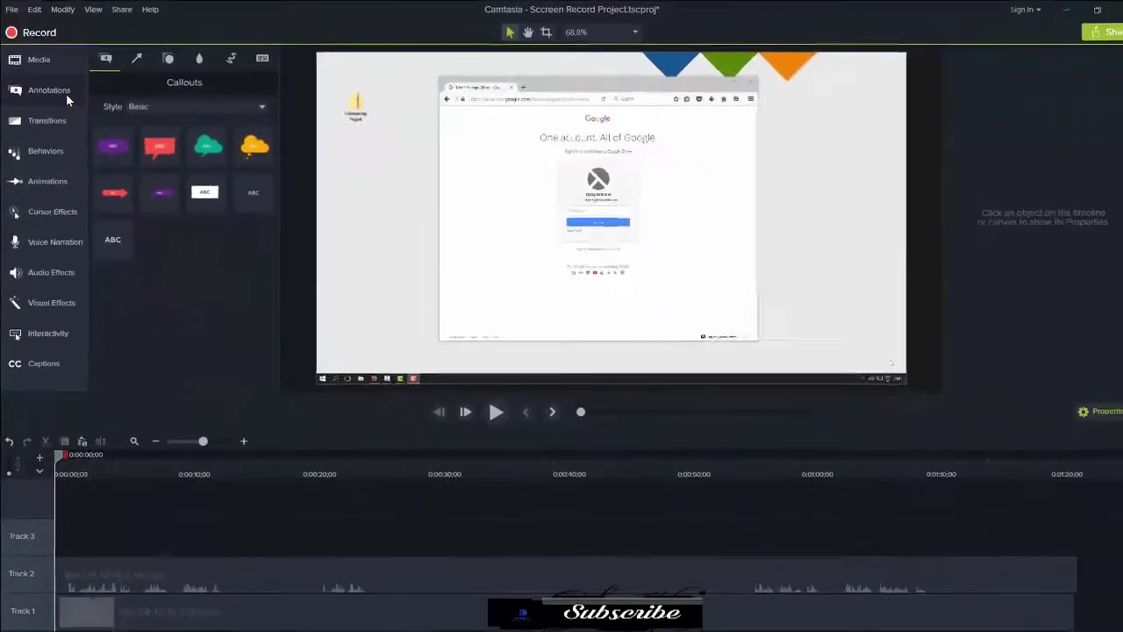
Add the white rectangle callout at the start of Track 3 and set its text to "Uploading a Video".
{"action": "left_click", "coordinate": [65, 92]}
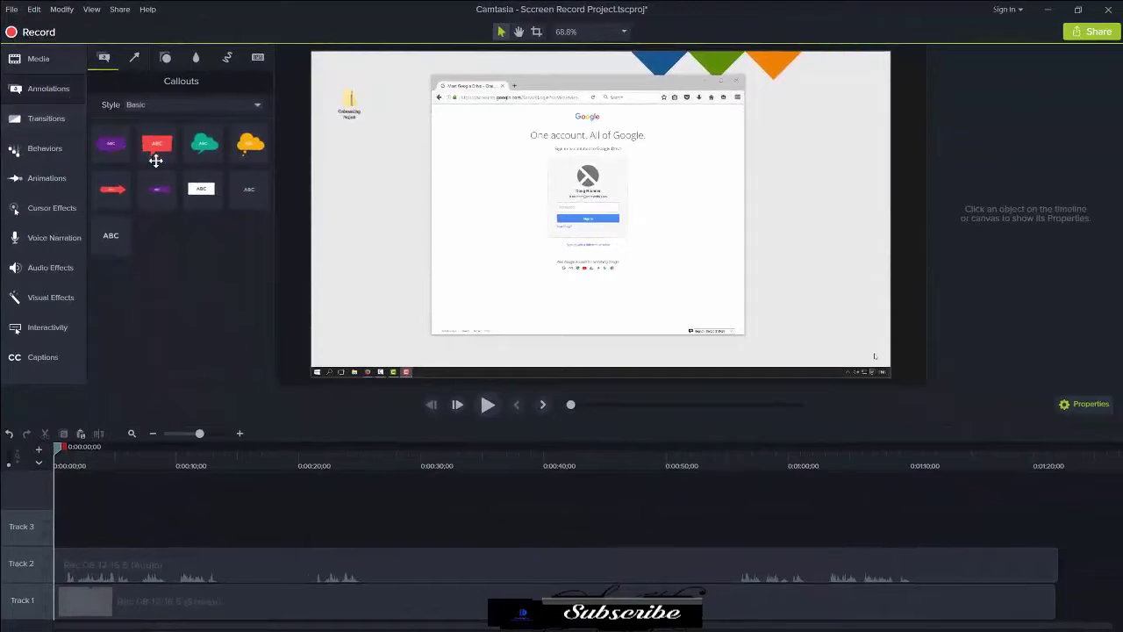
{"action": "left_click_drag", "start_coordinate": [204, 189], "coordinate": [55, 533]}
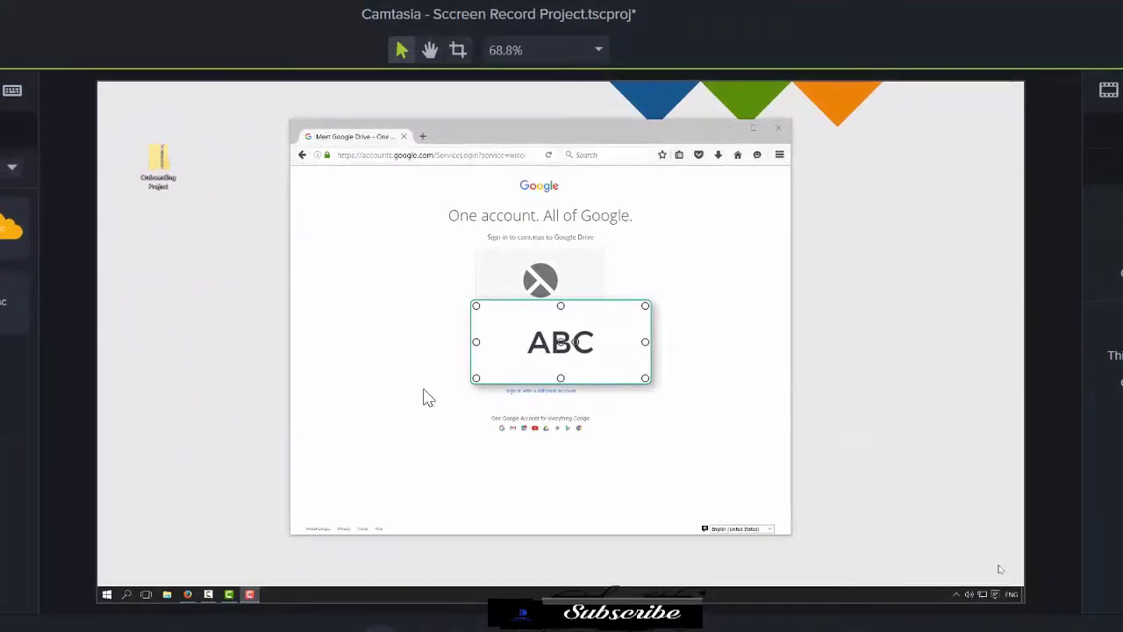
{"action": "left_click", "coordinate": [537, 342]}
{"action": "type", "text": "Uploading a Video"}
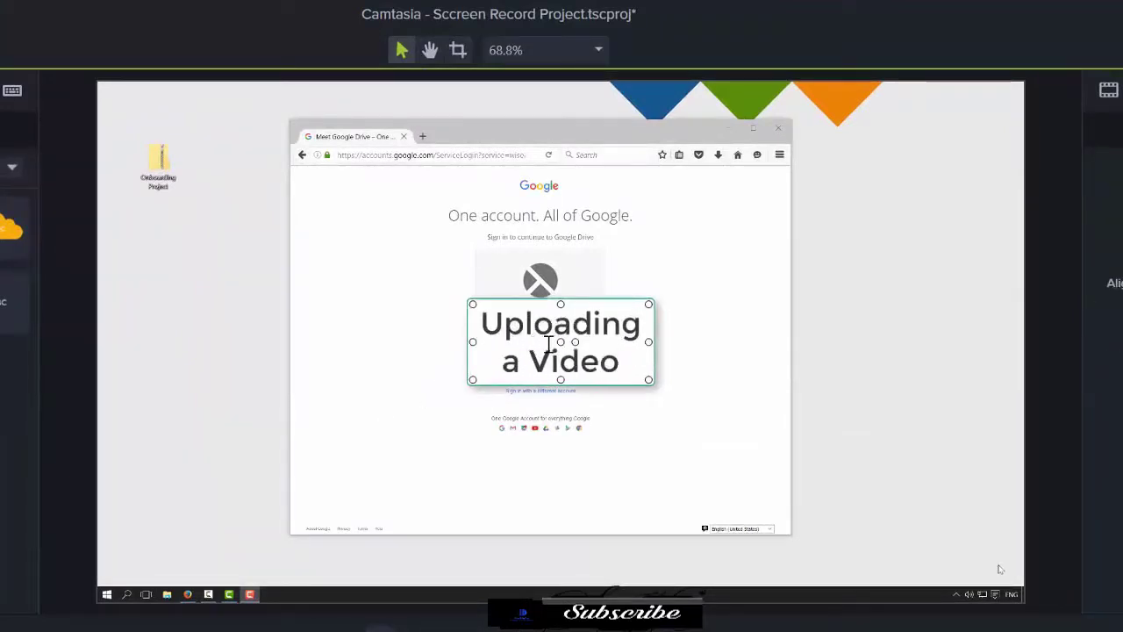
Widen the "Uploading a Video" callout so its text fits on one line, and center it on the canvas.
{"action": "left_click_drag", "start_coordinate": [650, 342], "coordinate": [832, 343]}
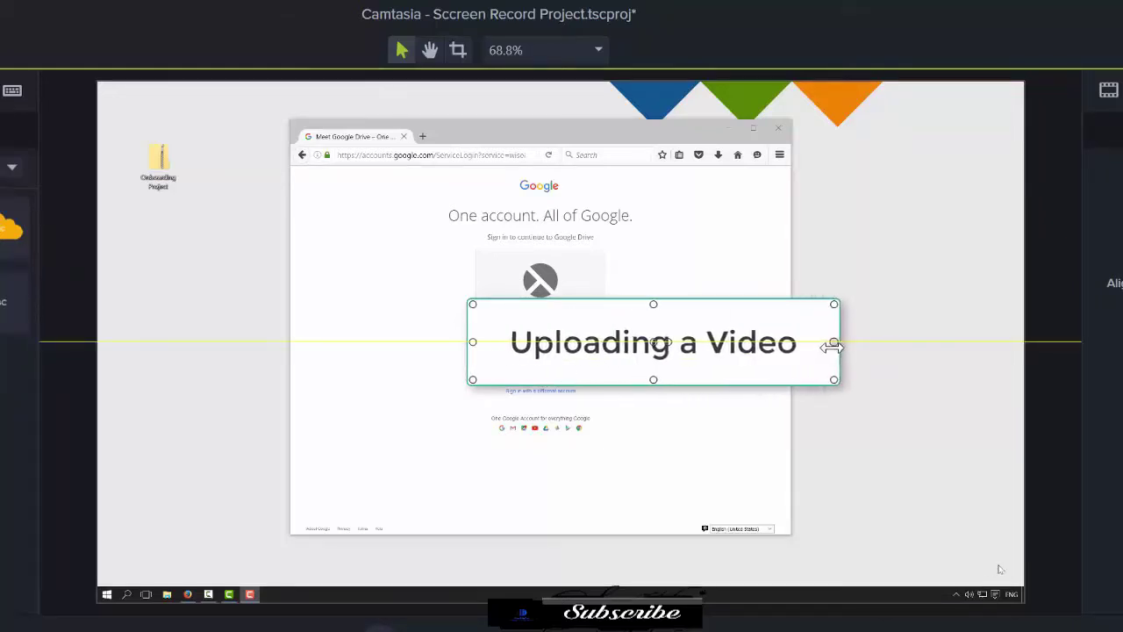
{"action": "left_click_drag", "start_coordinate": [746, 344], "coordinate": [677, 345]}
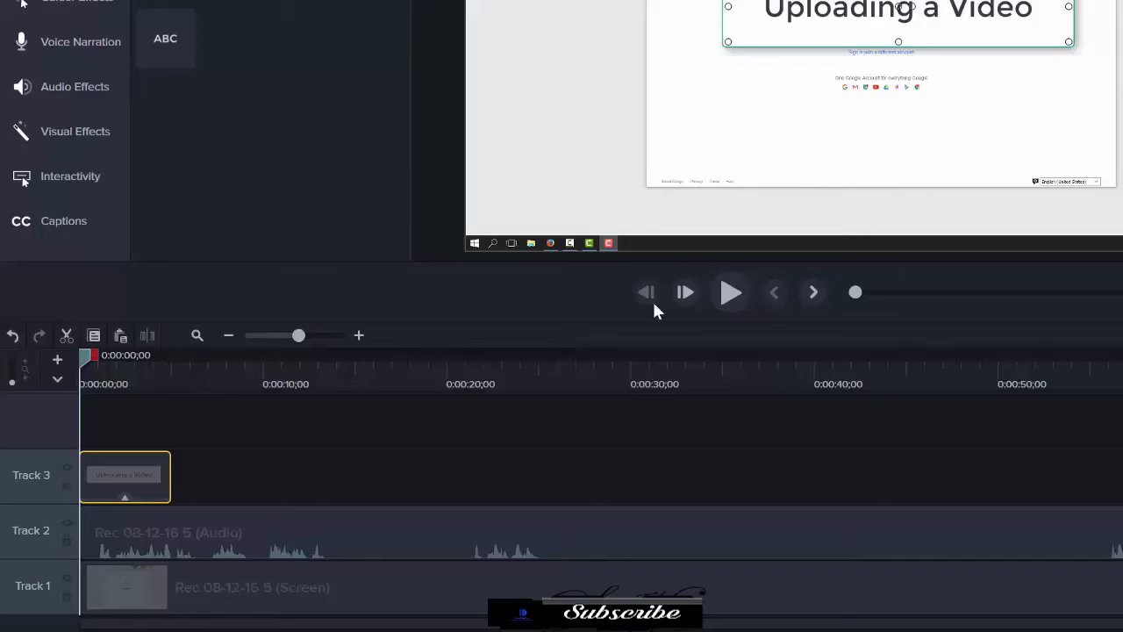
Shift the screen and audio clips to about 0:00:05;00, and move the title callout to the start of Track 1 before them.
{"action": "left_click_drag", "start_coordinate": [230, 474], "coordinate": [304, 542]}
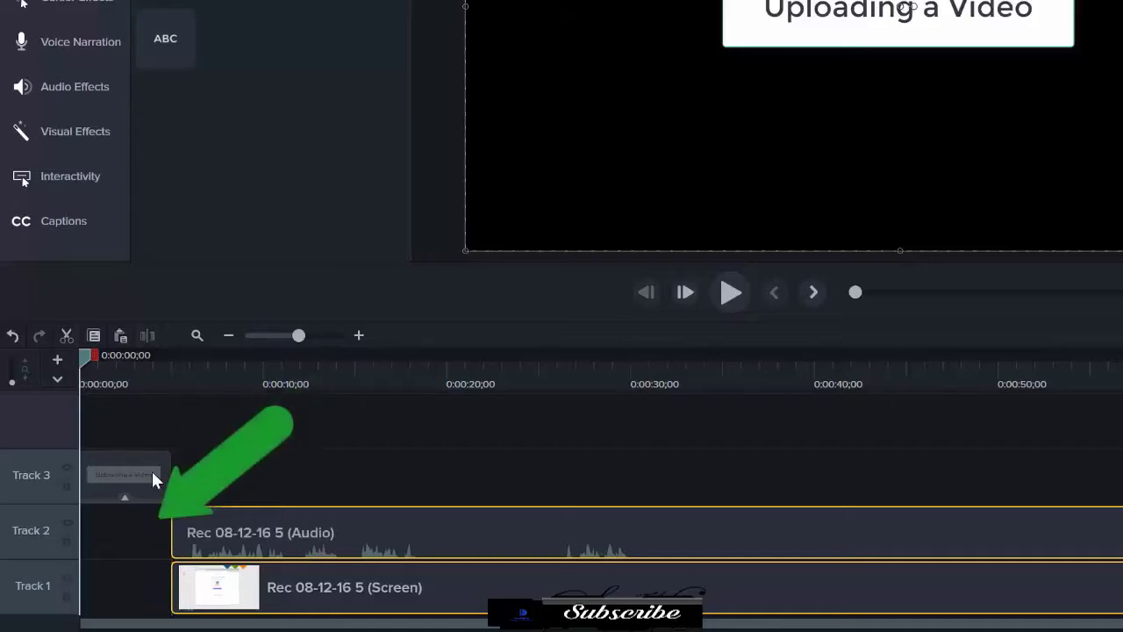
{"action": "left_click_drag", "start_coordinate": [151, 470], "coordinate": [150, 580]}
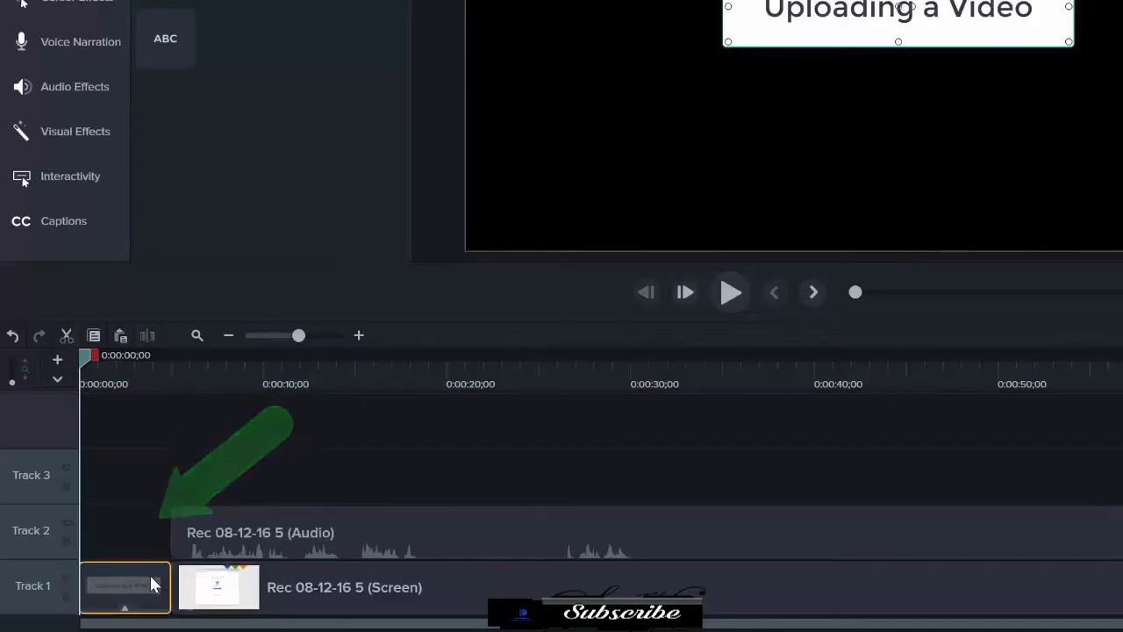
{"action": "left_click", "coordinate": [147, 530]}
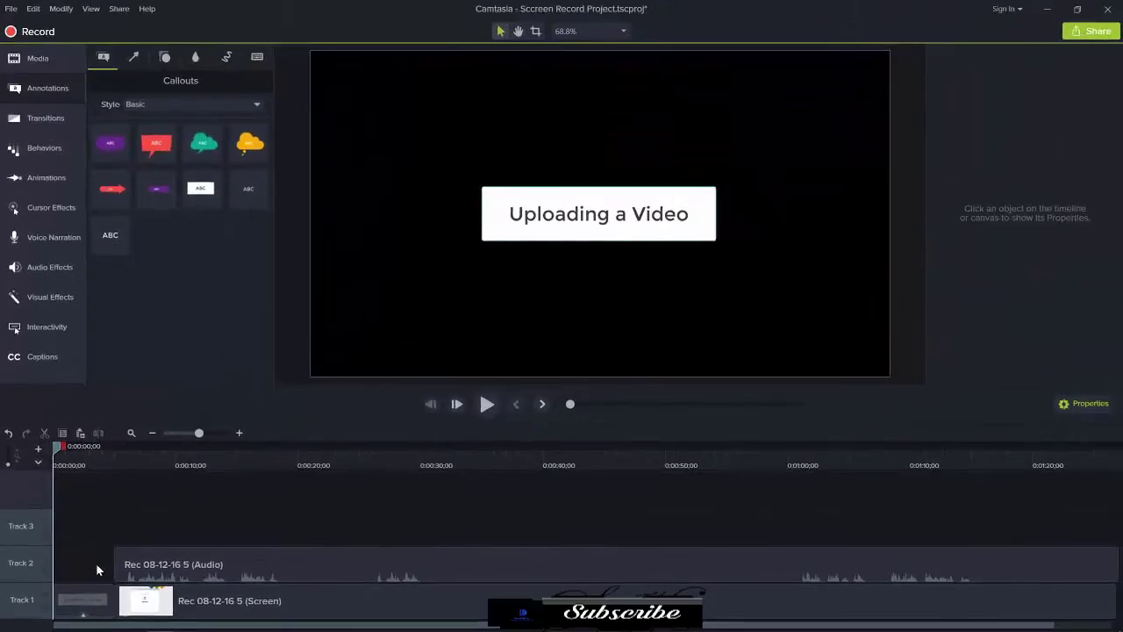
Recolor the "Uploading a Video" callout with white text and a teal green fill.
{"action": "left_click", "coordinate": [97, 598]}
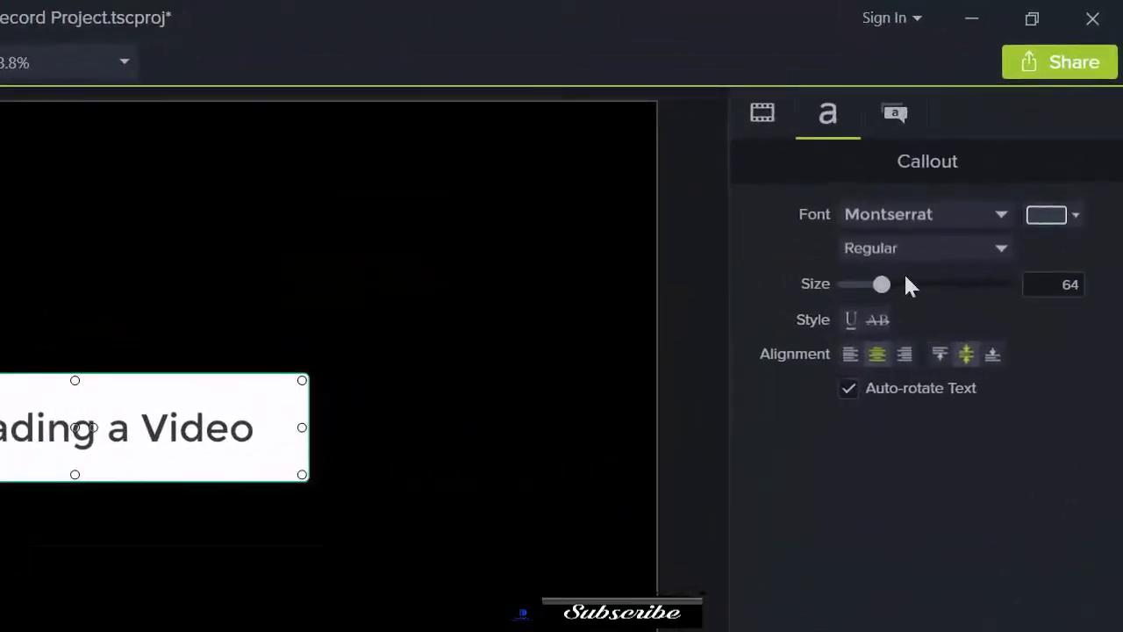
{"action": "left_click", "coordinate": [1071, 215]}
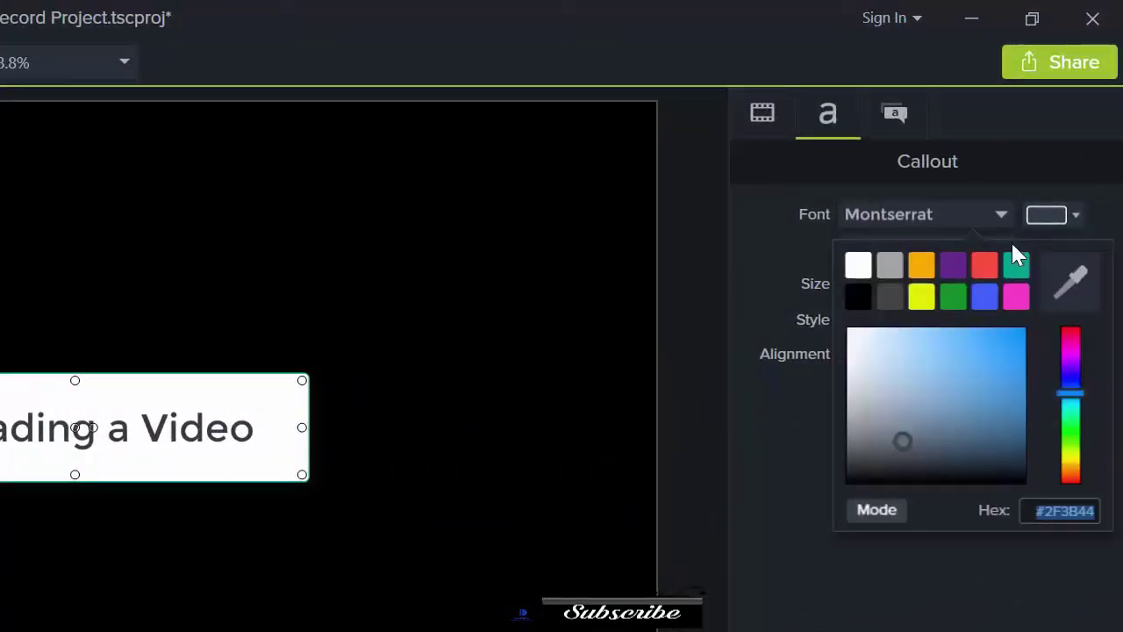
{"action": "left_click", "coordinate": [859, 264]}
{"action": "left_click", "coordinate": [894, 129]}
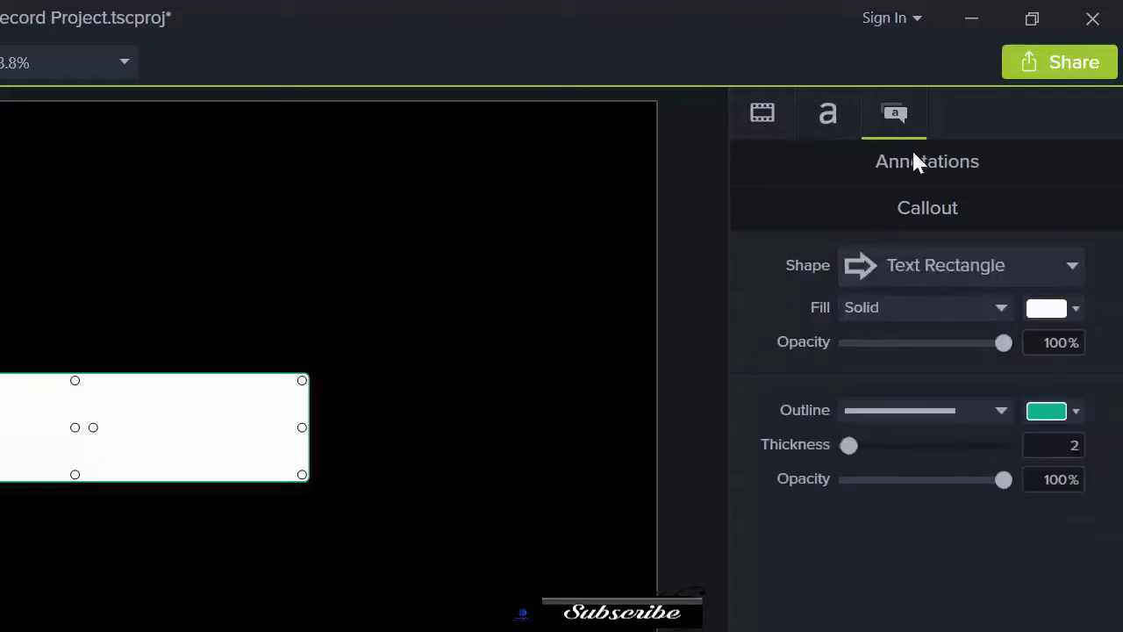
{"action": "left_click", "coordinate": [1072, 309]}
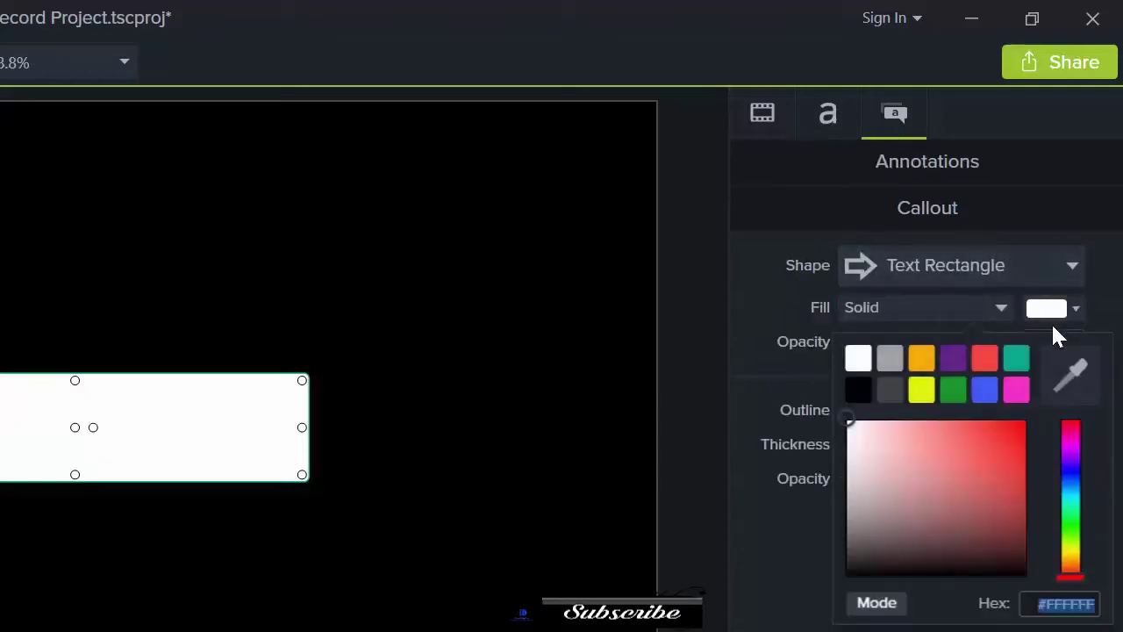
{"action": "left_click", "coordinate": [1016, 359]}
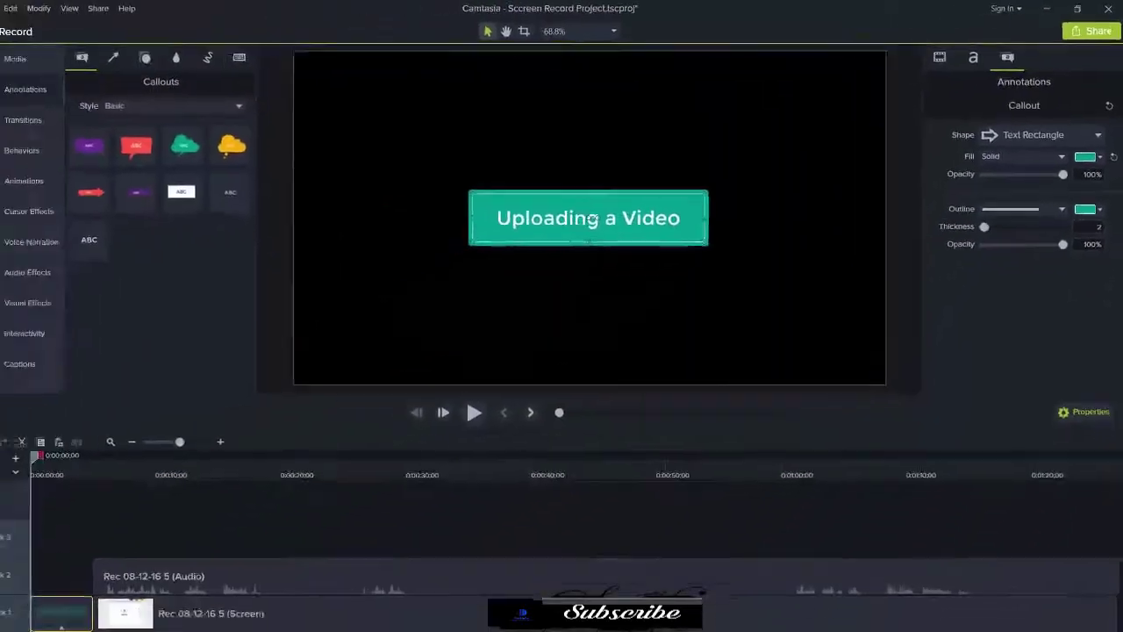
{"action": "left_click", "coordinate": [108, 483]}
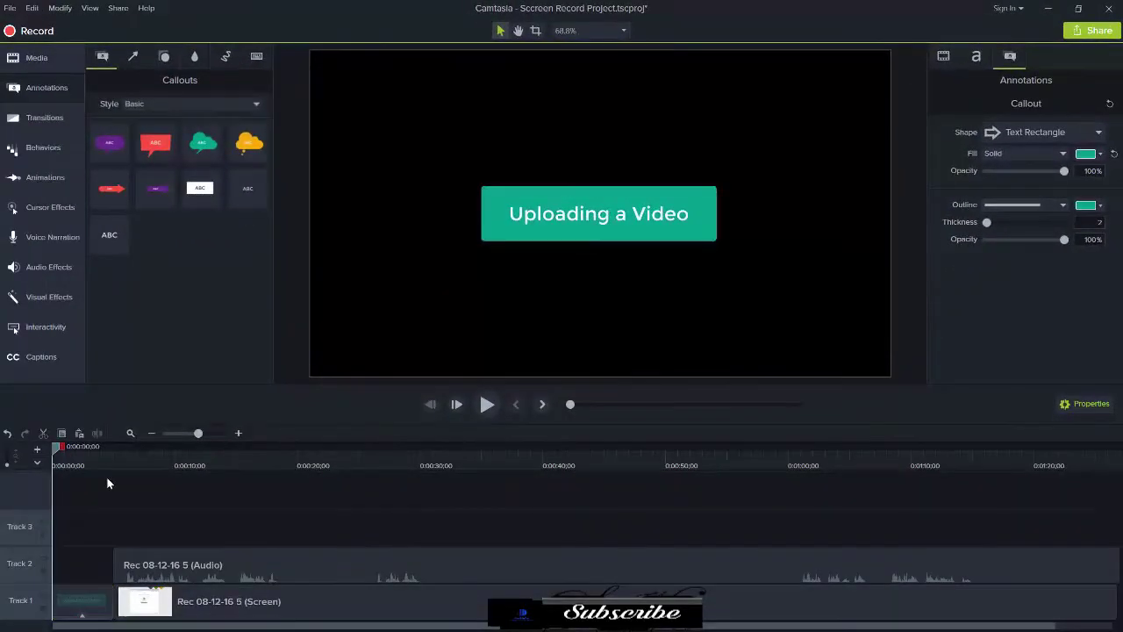
Preview the cut from the title callout to the screen recording, starting at about 0:00:03.
{"action": "left_click", "coordinate": [91, 458]}
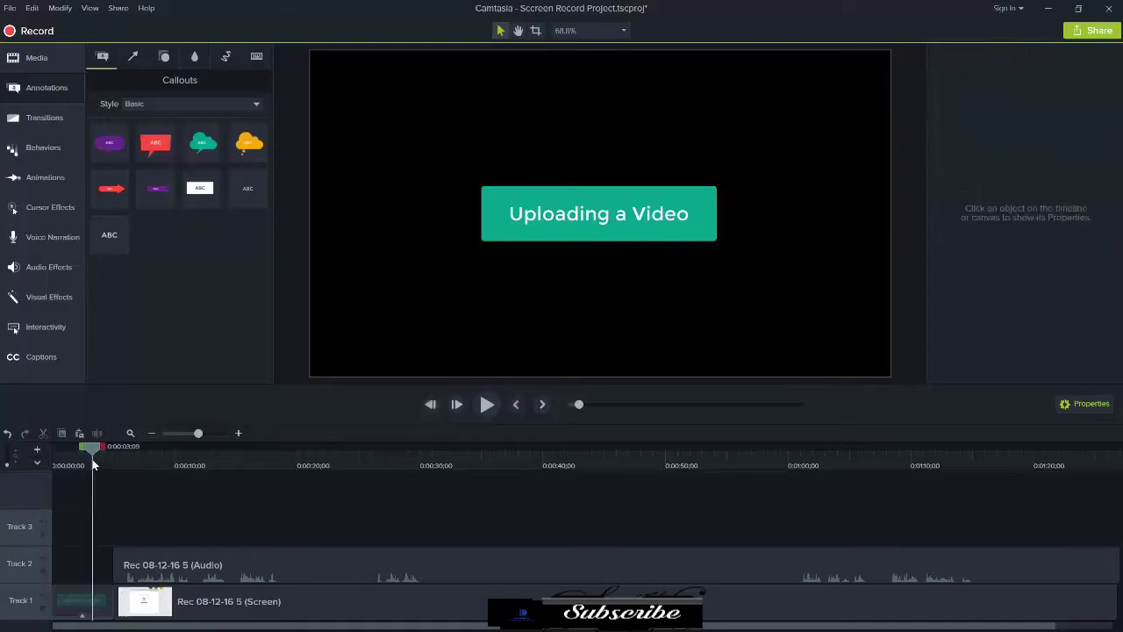
{"action": "key", "text": "space"}
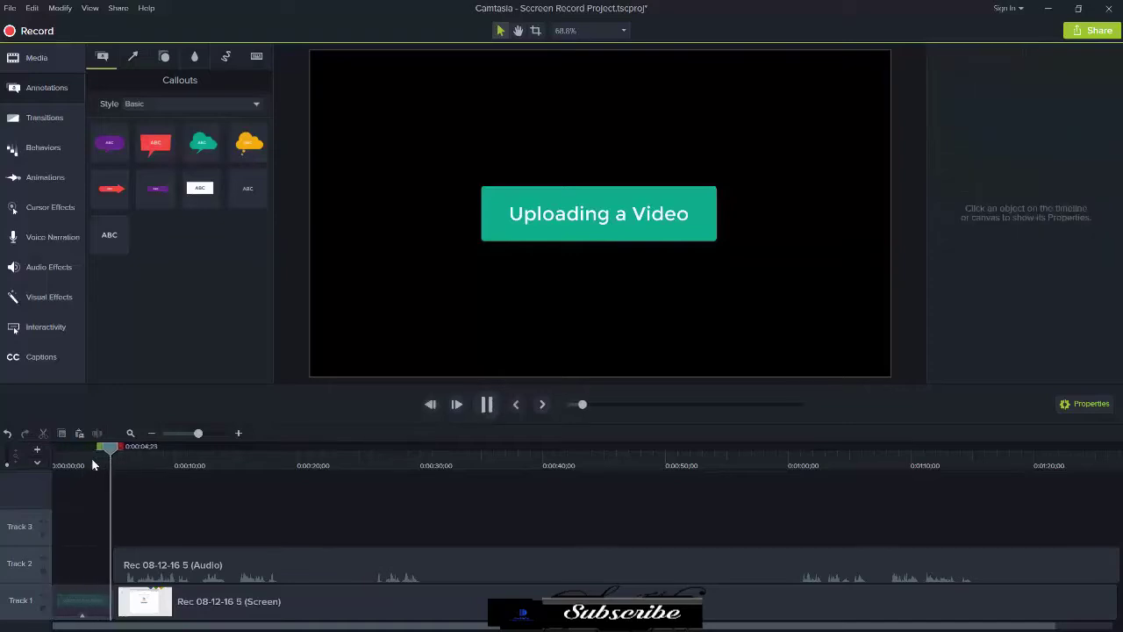
{"action": "left_click", "coordinate": [99, 465]}
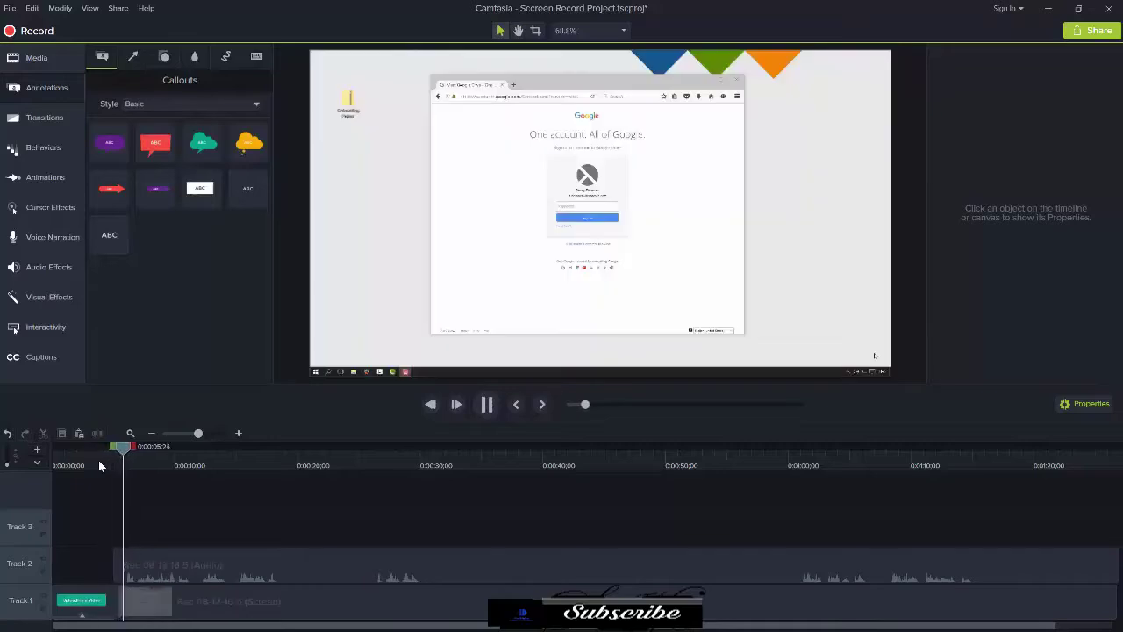
Add a Fade transition between the title callout and the screen recording, lengthen it to about 02;08, and preview it.
{"action": "key", "text": "space"}
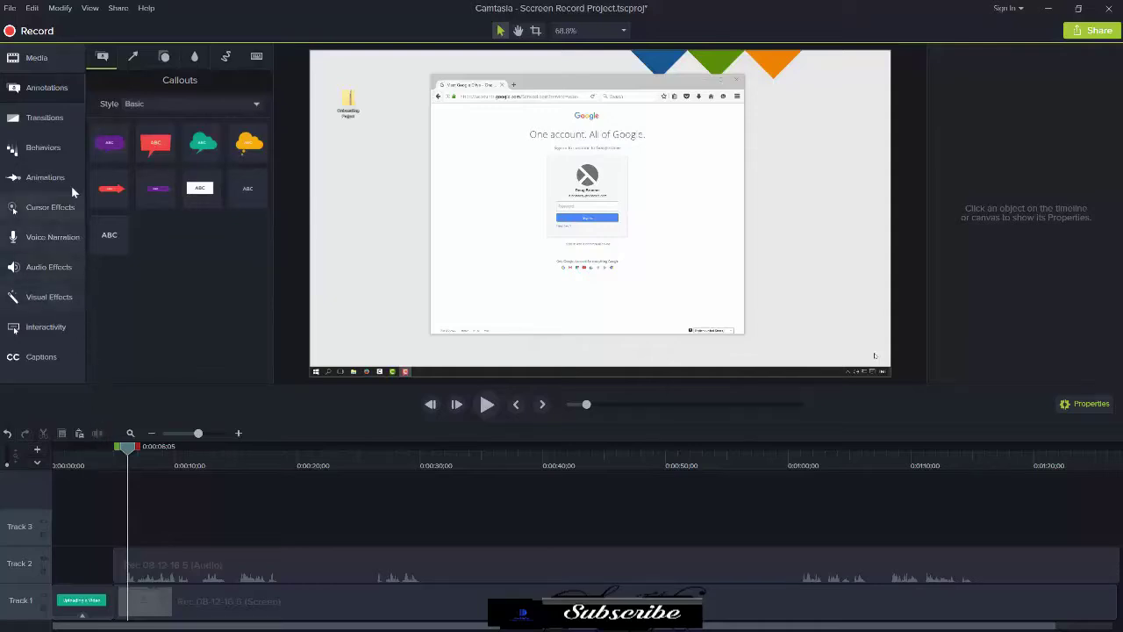
{"action": "left_click", "coordinate": [60, 120]}
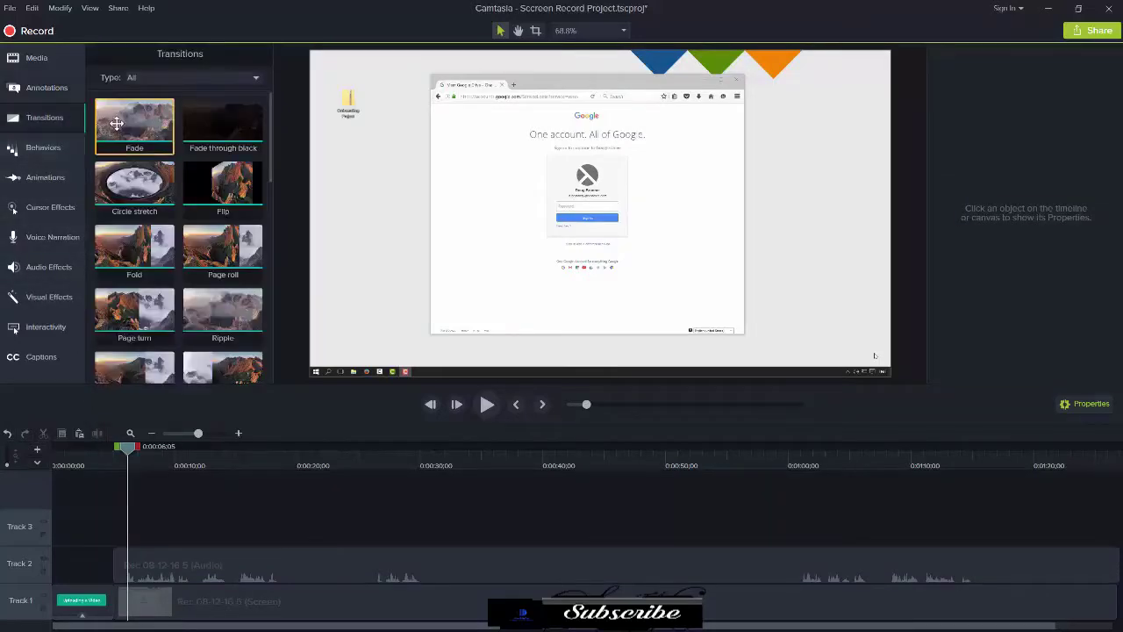
{"action": "left_click_drag", "start_coordinate": [124, 122], "coordinate": [91, 536]}
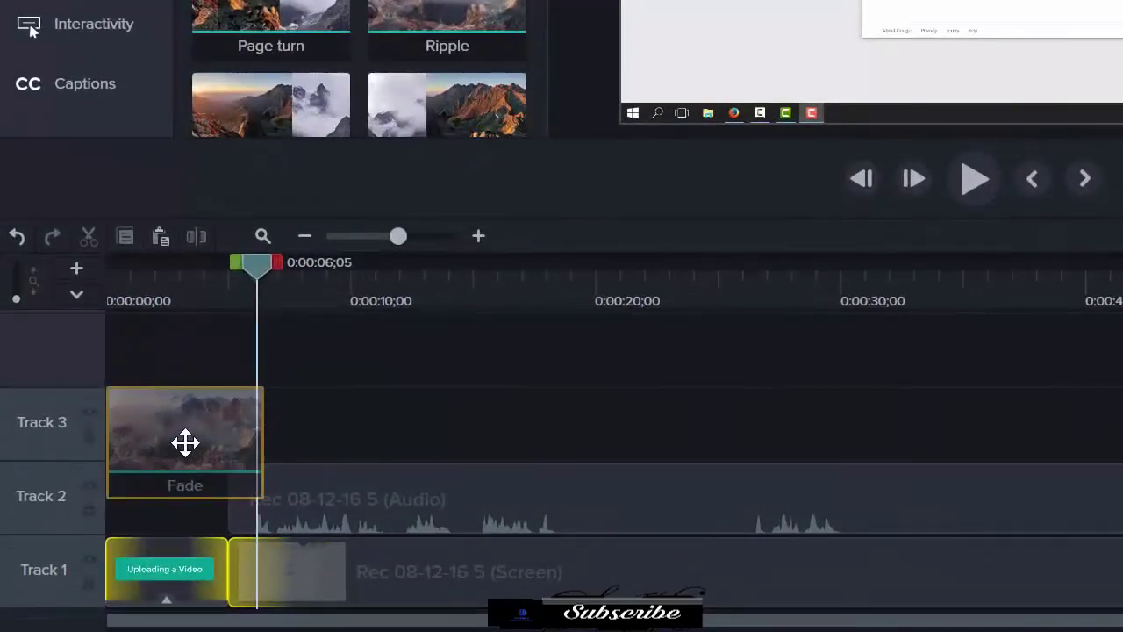
{"action": "left_click_drag", "start_coordinate": [185, 444], "coordinate": [229, 562]}
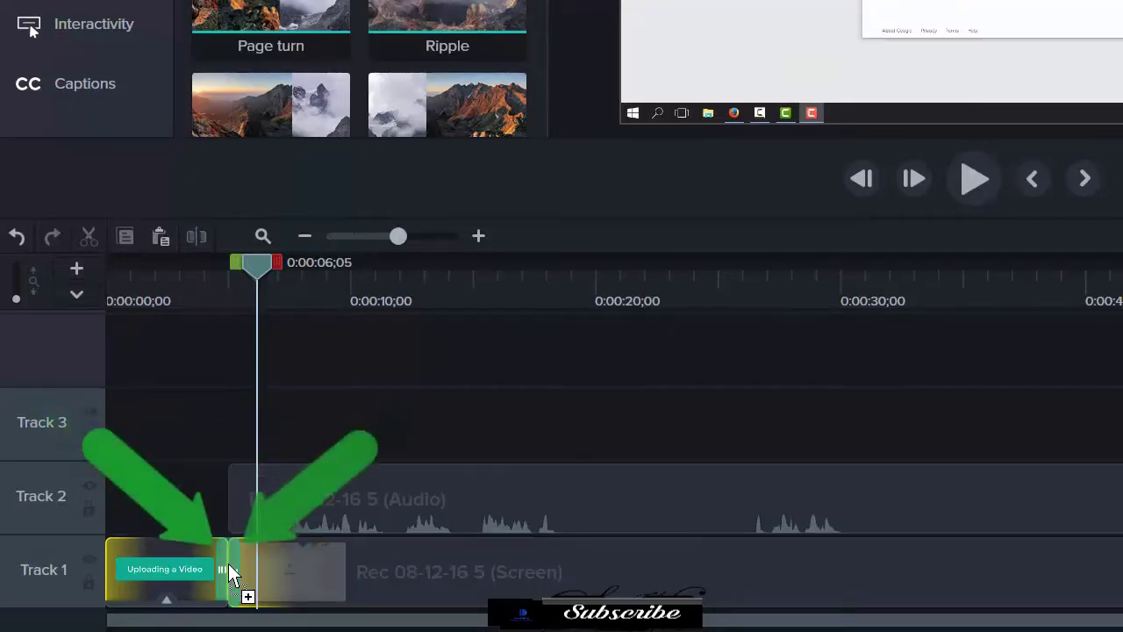
{"action": "left_click_drag", "start_coordinate": [228, 563], "coordinate": [202, 565]}
{"action": "left_click", "coordinate": [219, 566]}
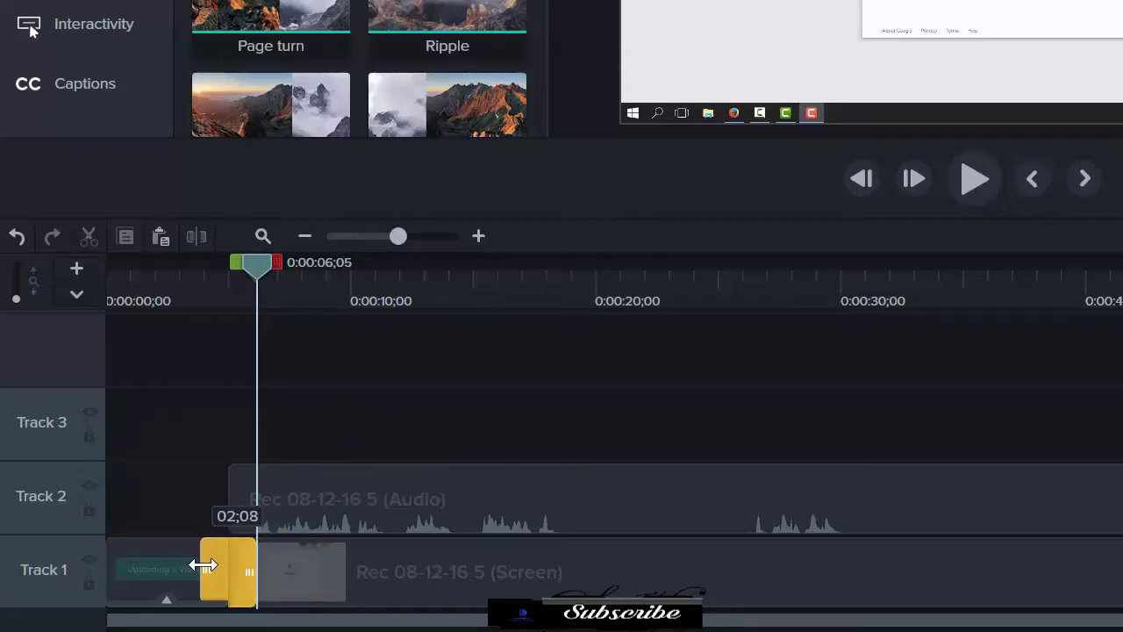
{"action": "left_click_drag", "start_coordinate": [202, 565], "coordinate": [201, 565]}
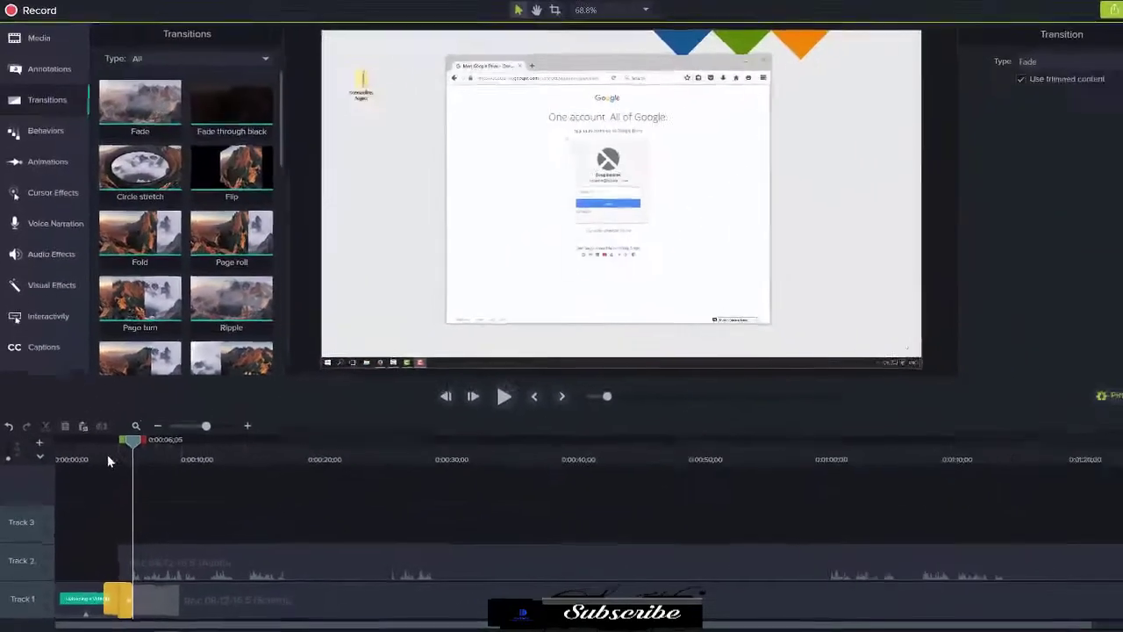
{"action": "left_click", "coordinate": [108, 456]}
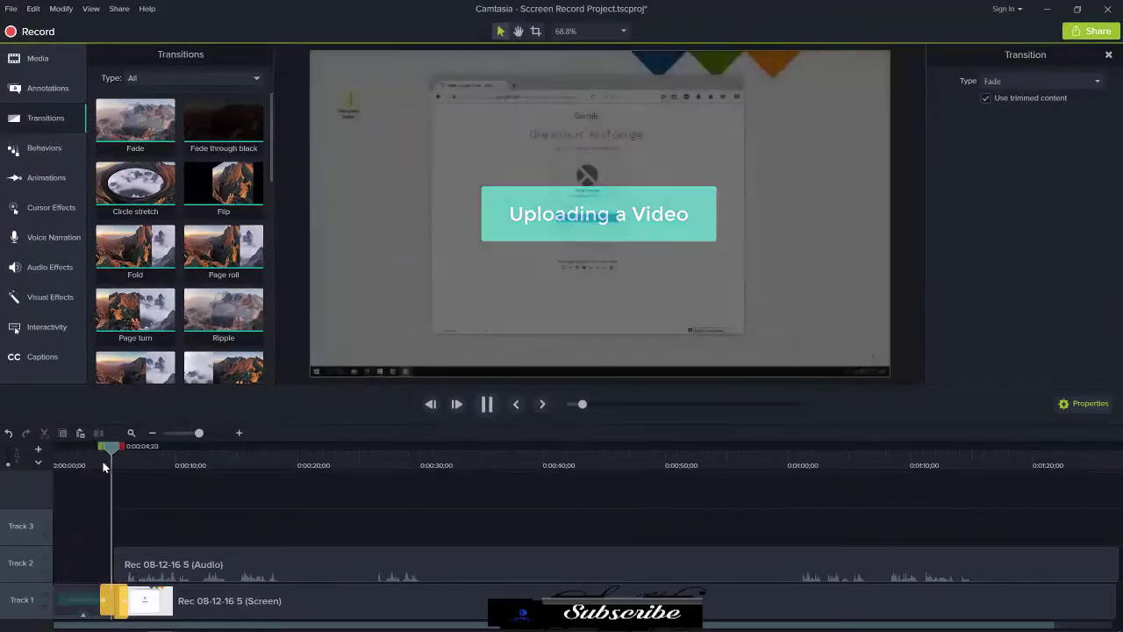
{"action": "key", "text": "space"}
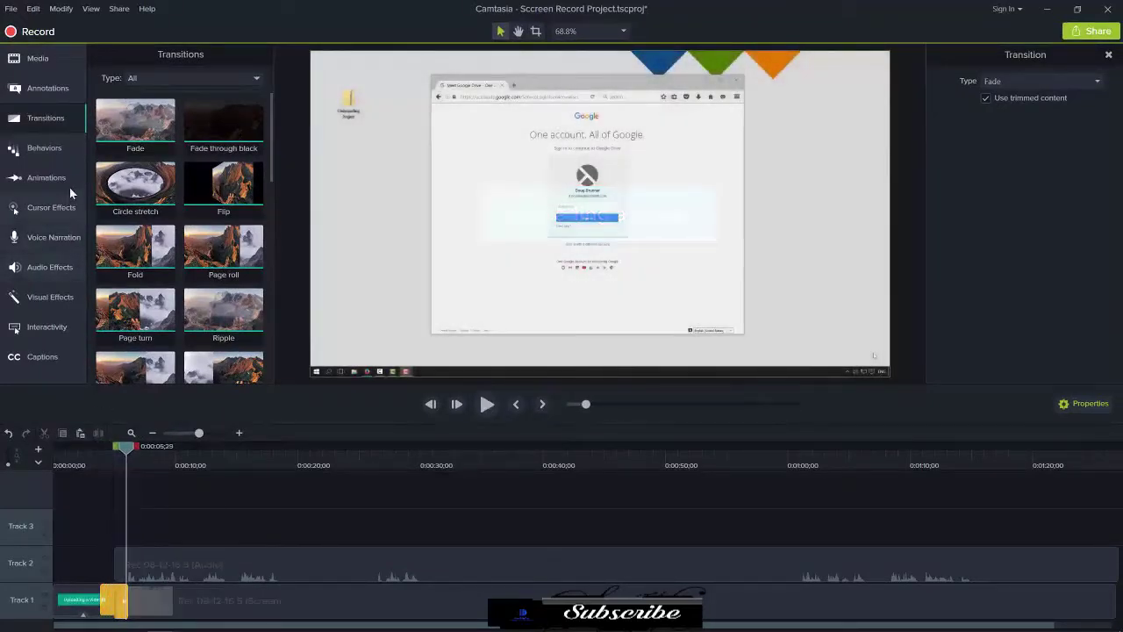
Apply the Drifting behavior to the "Uploading a Video" callout and preview it from the start of the timeline.
{"action": "left_click", "coordinate": [66, 147]}
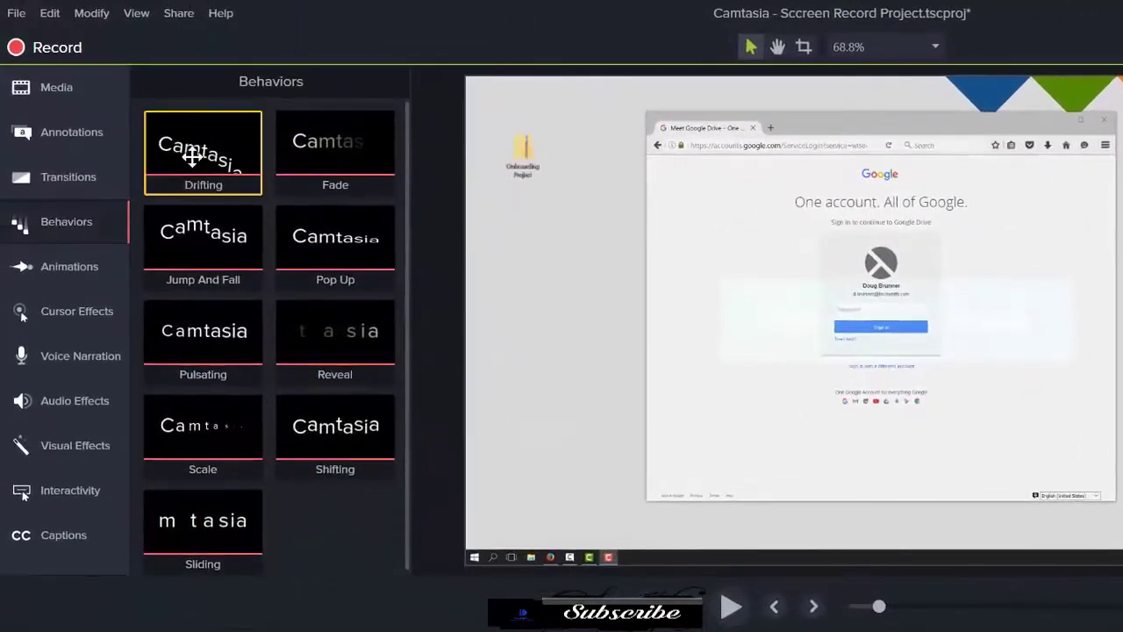
{"action": "left_click_drag", "start_coordinate": [192, 156], "coordinate": [114, 570]}
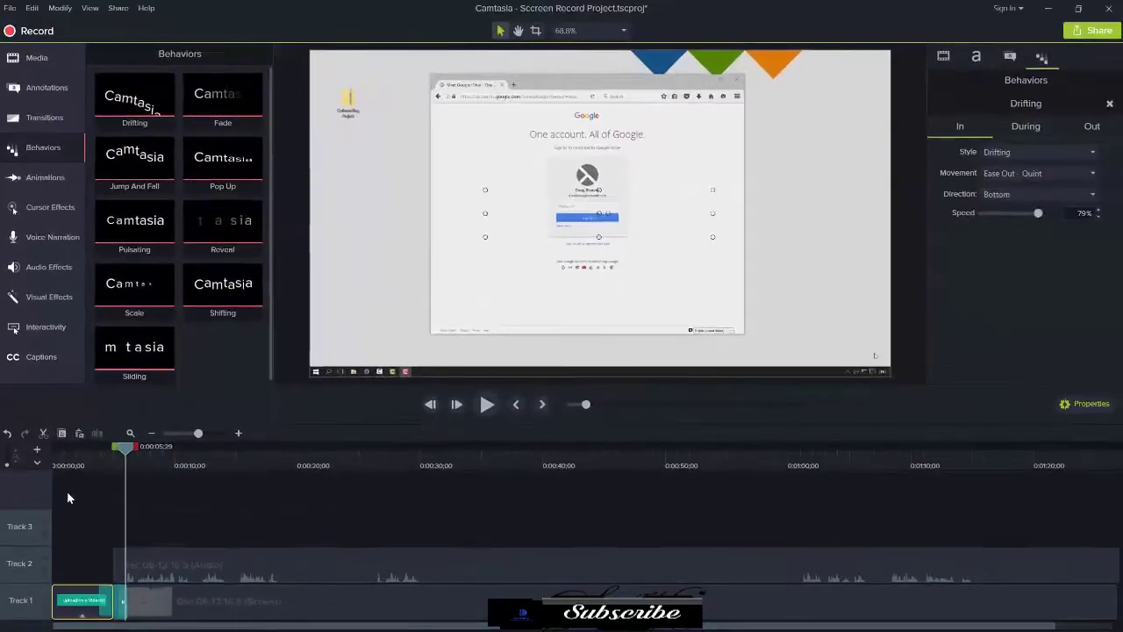
{"action": "left_click", "coordinate": [49, 463]}
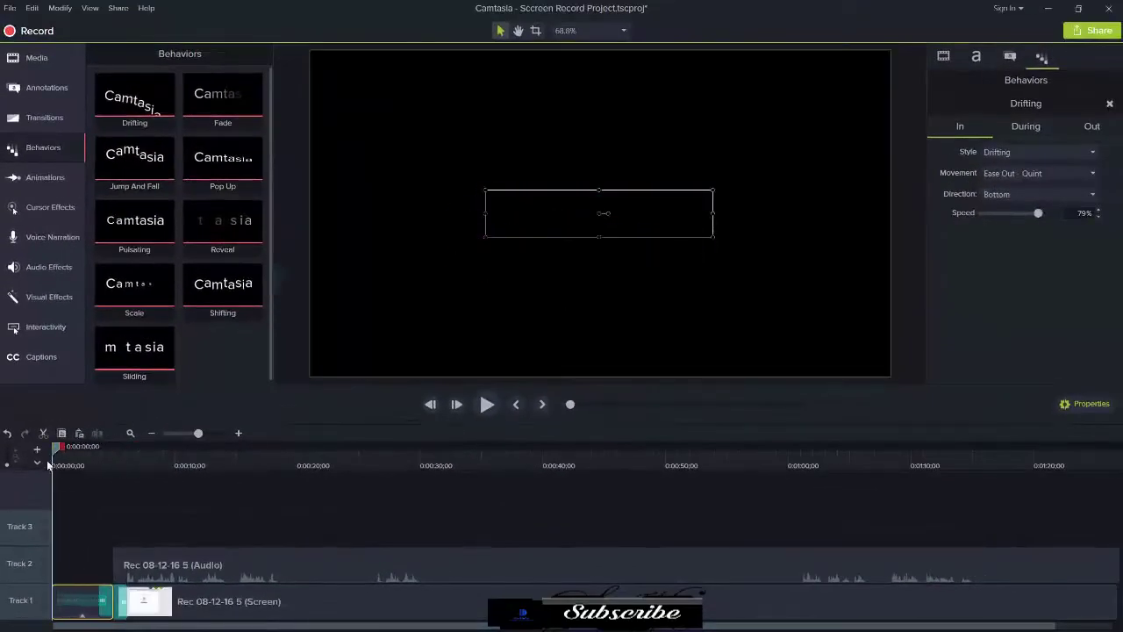
{"action": "key", "text": "space"}
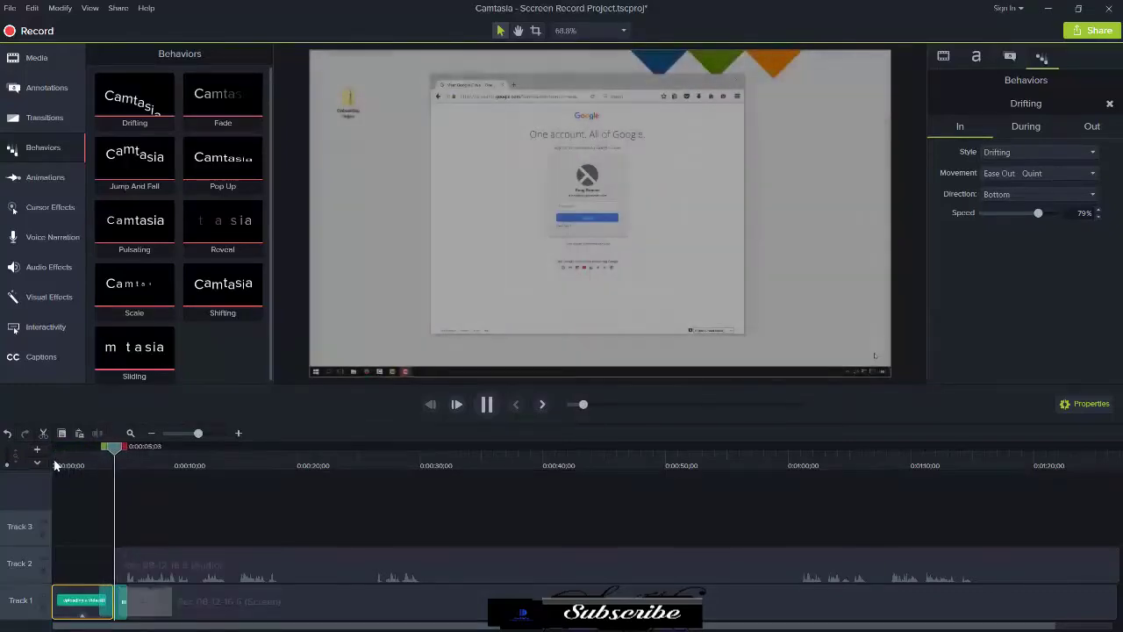
{"action": "key", "text": "space"}
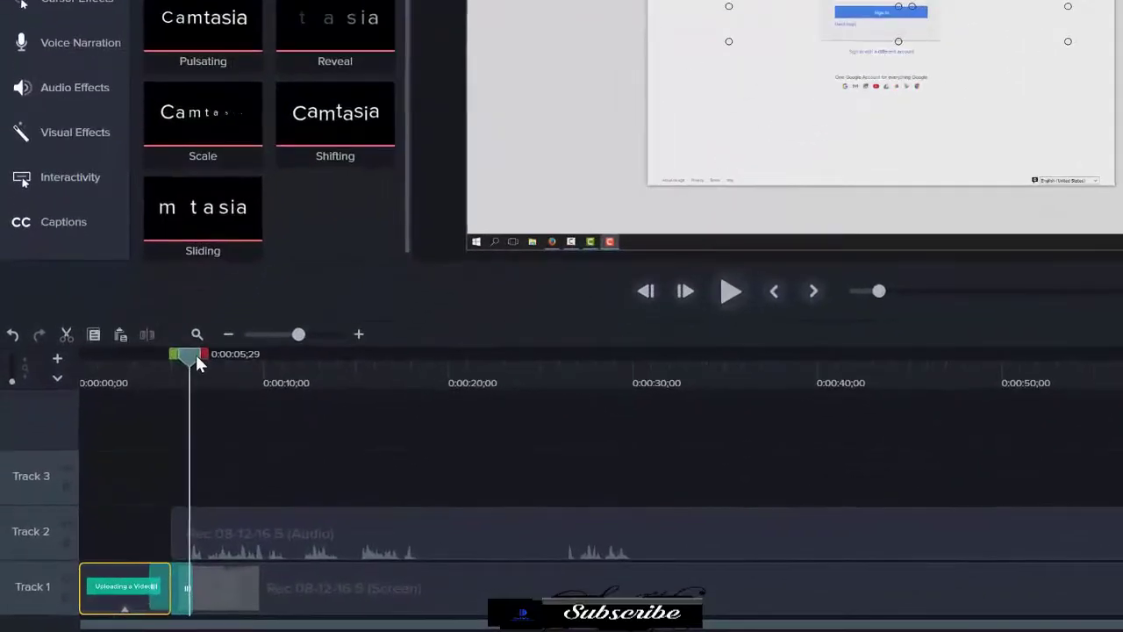
Split the screen and audio clips at 0:00:25;16 and shift their second parts to about 0:00:29, leaving a gap.
{"action": "left_click_drag", "start_coordinate": [132, 446], "coordinate": [156, 443]}
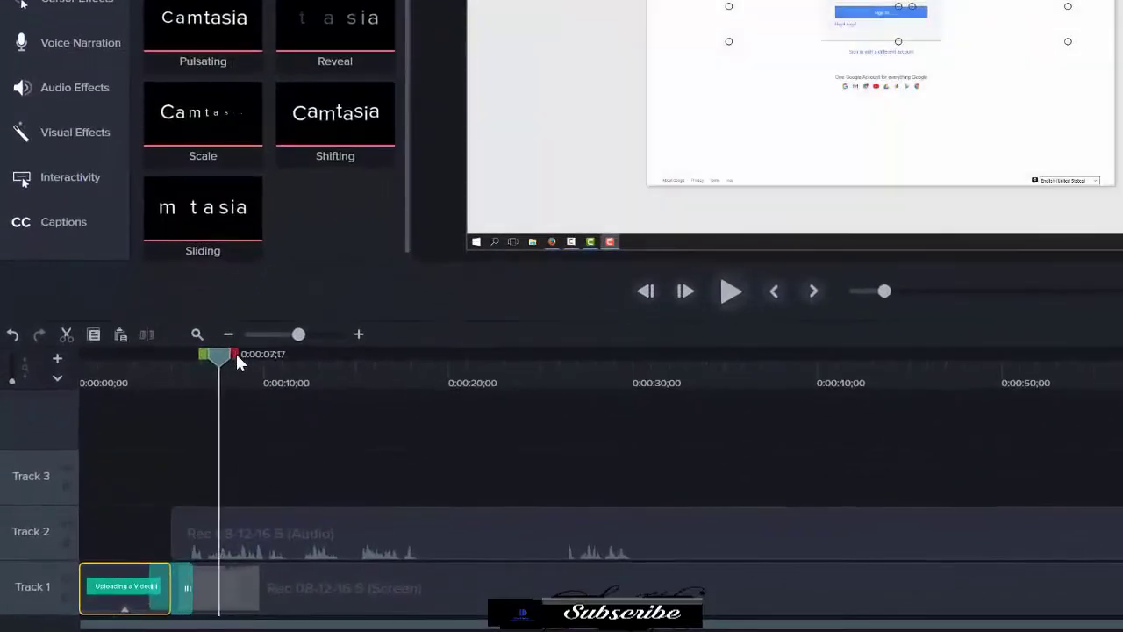
{"action": "left_click_drag", "start_coordinate": [235, 351], "coordinate": [559, 350]}
{"action": "left_click_drag", "start_coordinate": [580, 484], "coordinate": [595, 588]}
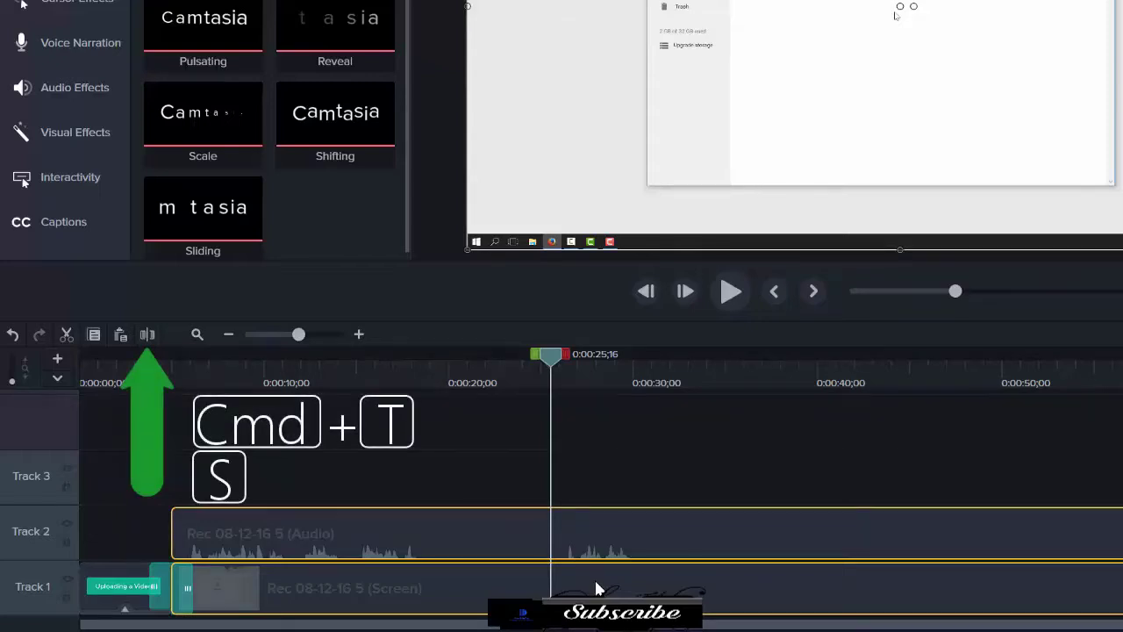
{"action": "key", "text": "s"}
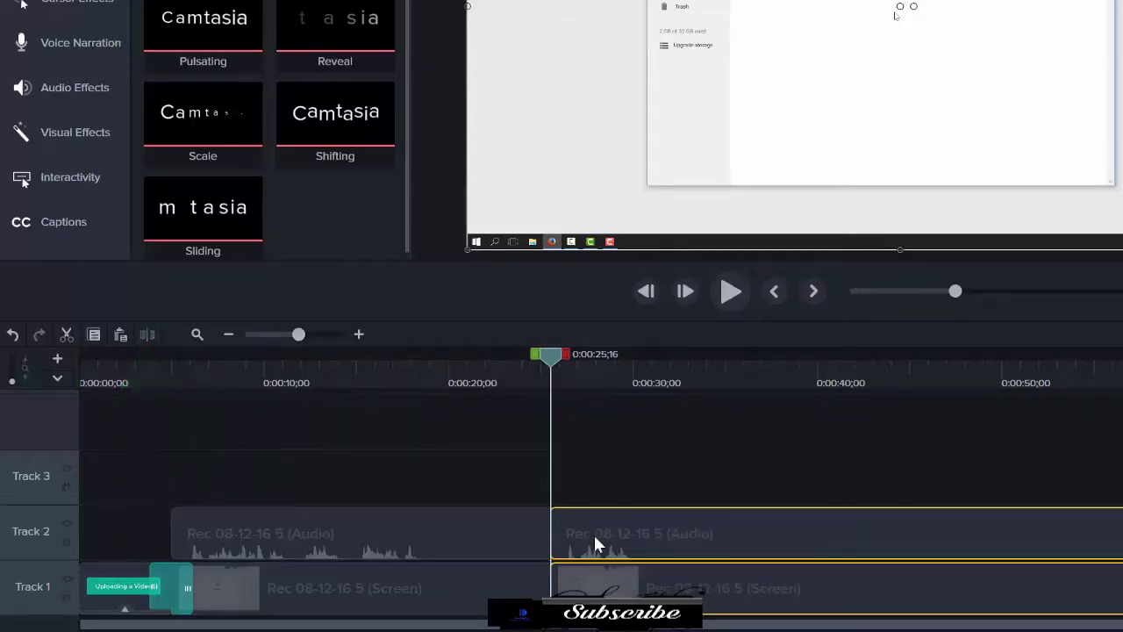
{"action": "left_click_drag", "start_coordinate": [593, 533], "coordinate": [654, 534]}
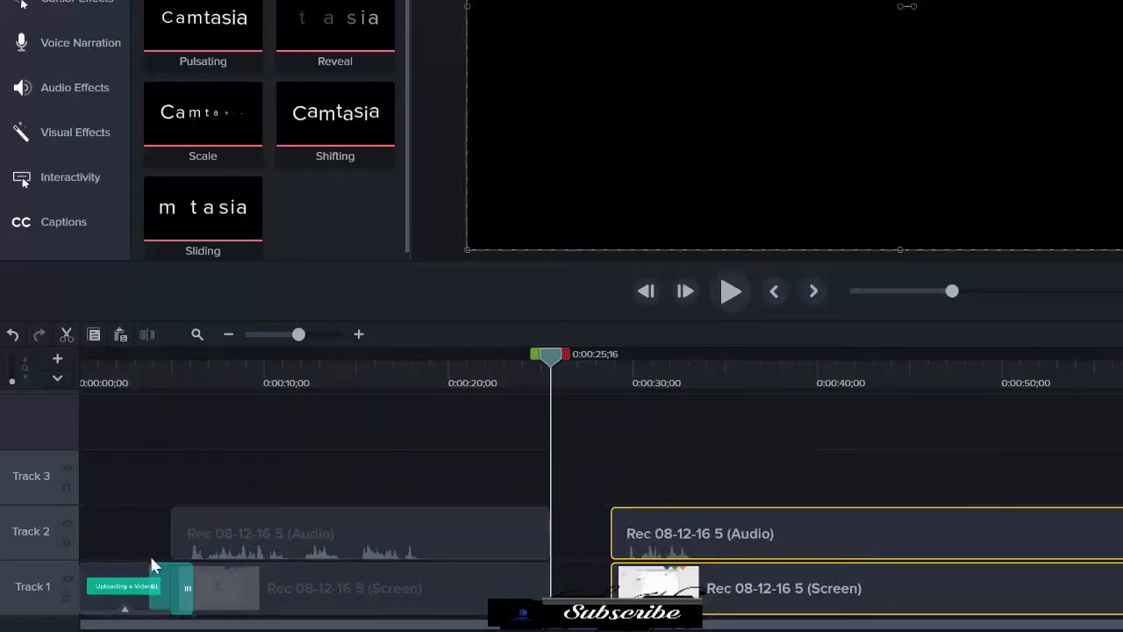
Try a pasted copy of the title callout on Track 3 at 0:00:25;16, and delete it.
{"action": "left_click", "coordinate": [130, 574]}
{"action": "key", "text": "ctrl+c"}
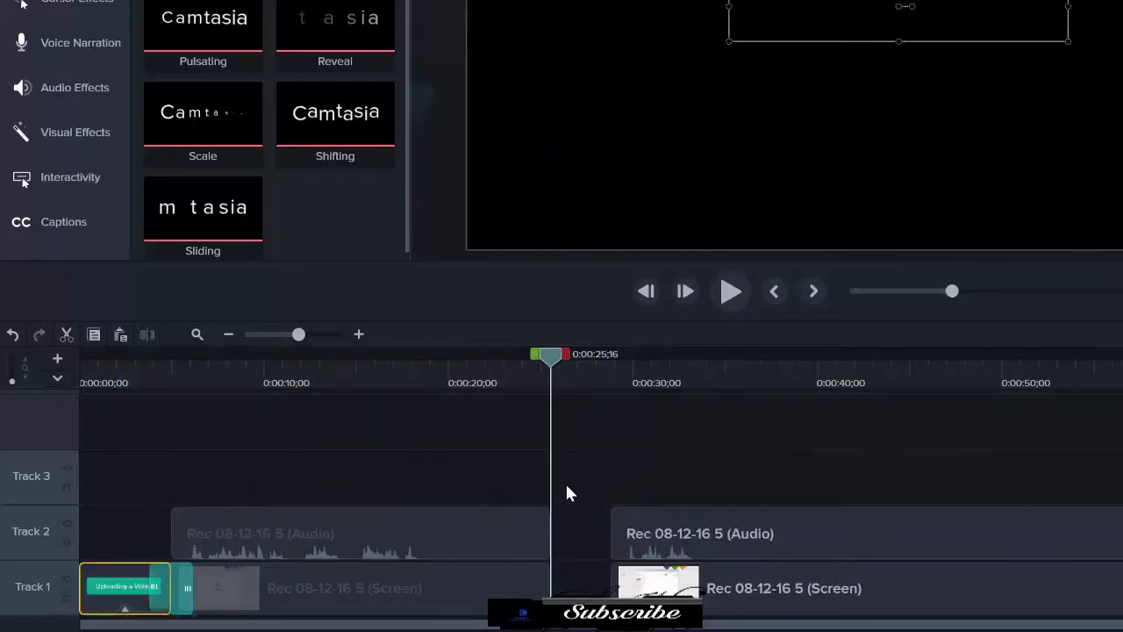
{"action": "key", "text": "ctrl+v"}
{"action": "left_click_drag", "start_coordinate": [551, 355], "coordinate": [579, 359]}
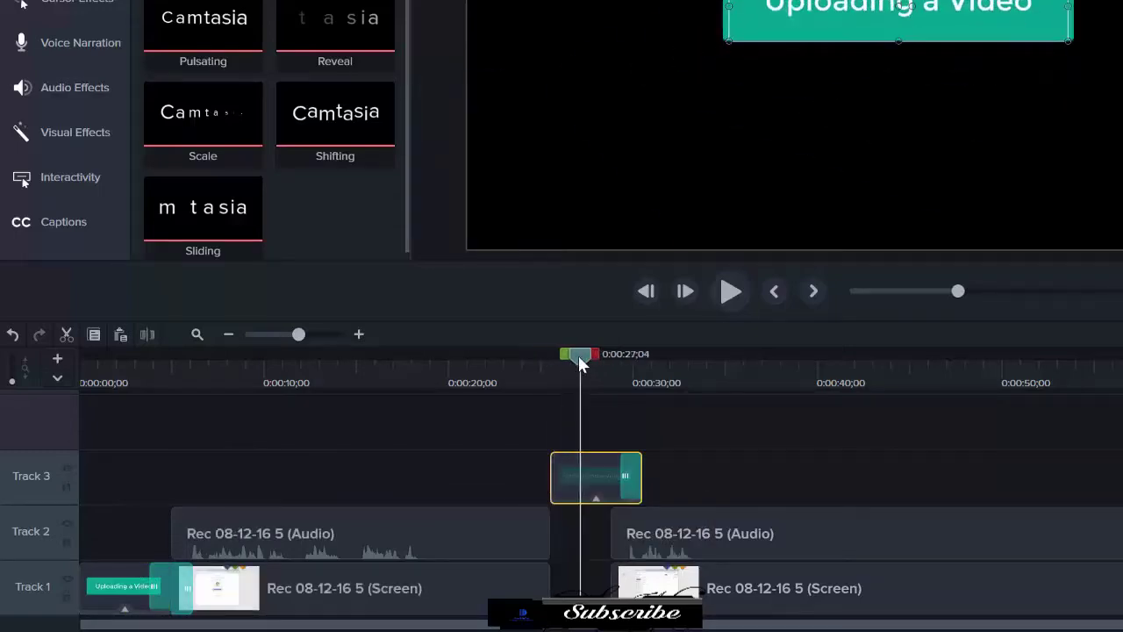
{"action": "key", "text": "Delete"}
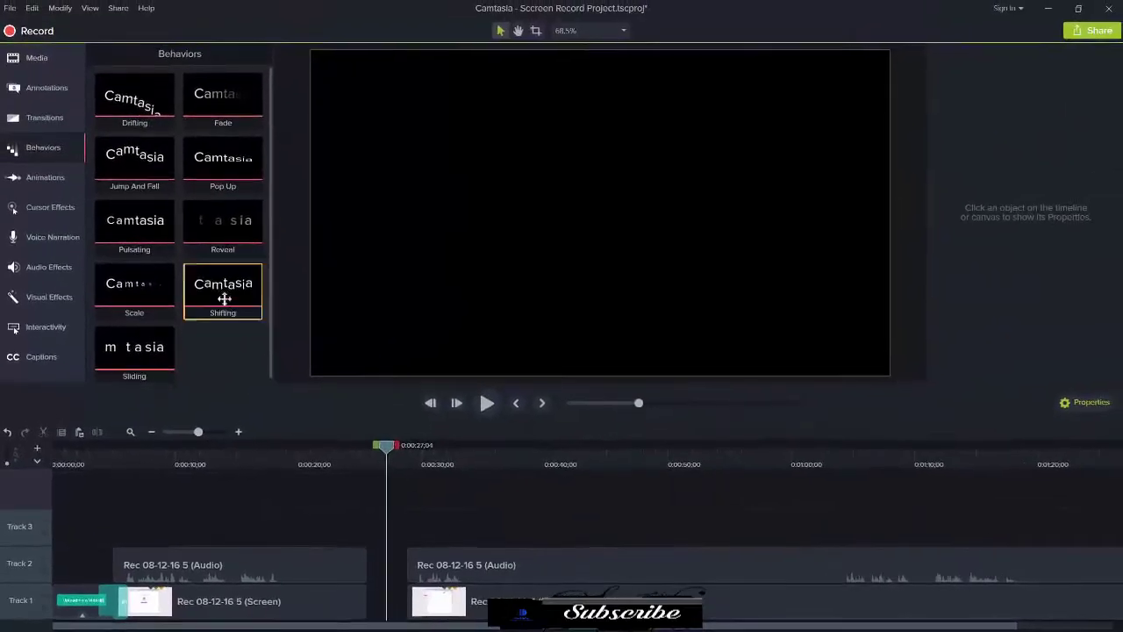
Add a red speech bubble callout reading "Drag a file to upload" and fit it into the gap on Track 1.
{"action": "left_click", "coordinate": [49, 91]}
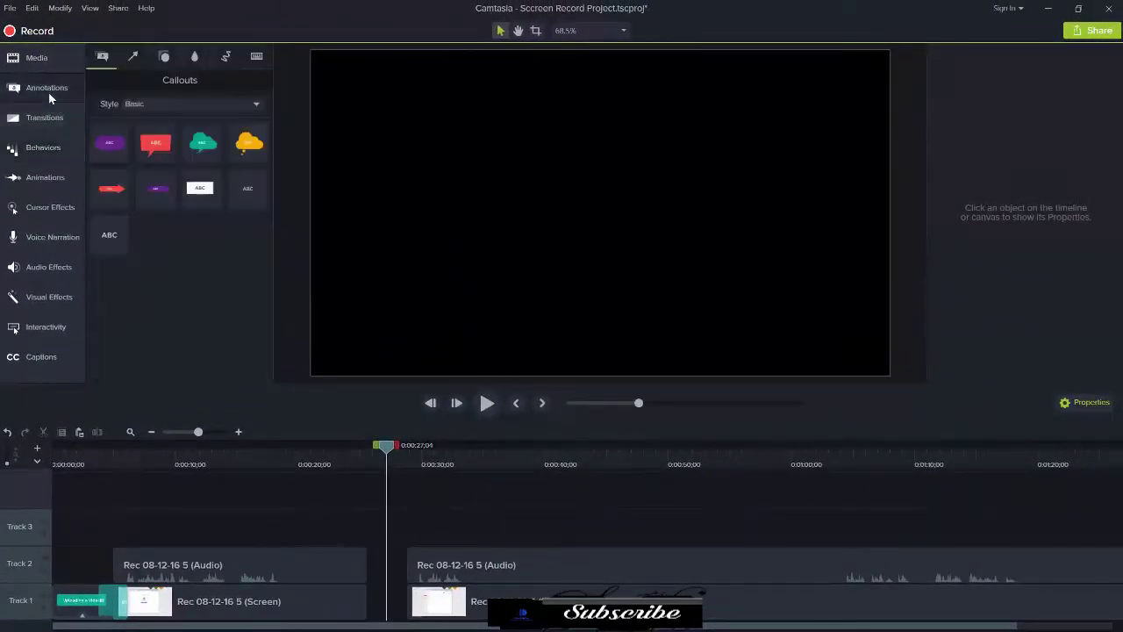
{"action": "left_click_drag", "start_coordinate": [152, 143], "coordinate": [602, 217]}
{"action": "double_click", "coordinate": [601, 217]}
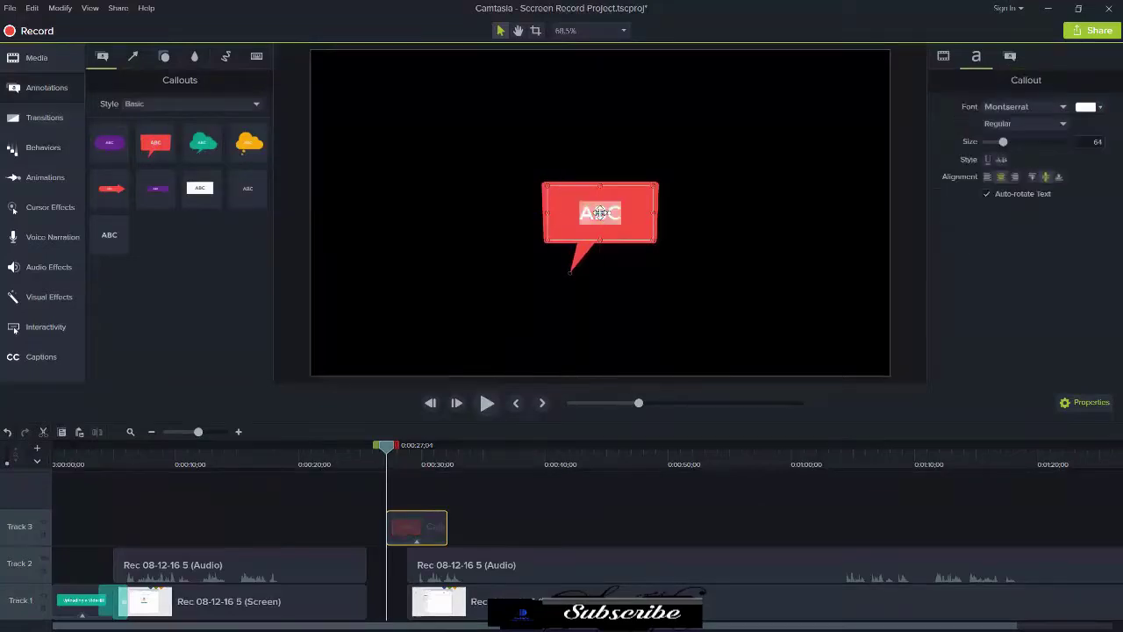
{"action": "type", "text": "Daag a file to upload"}
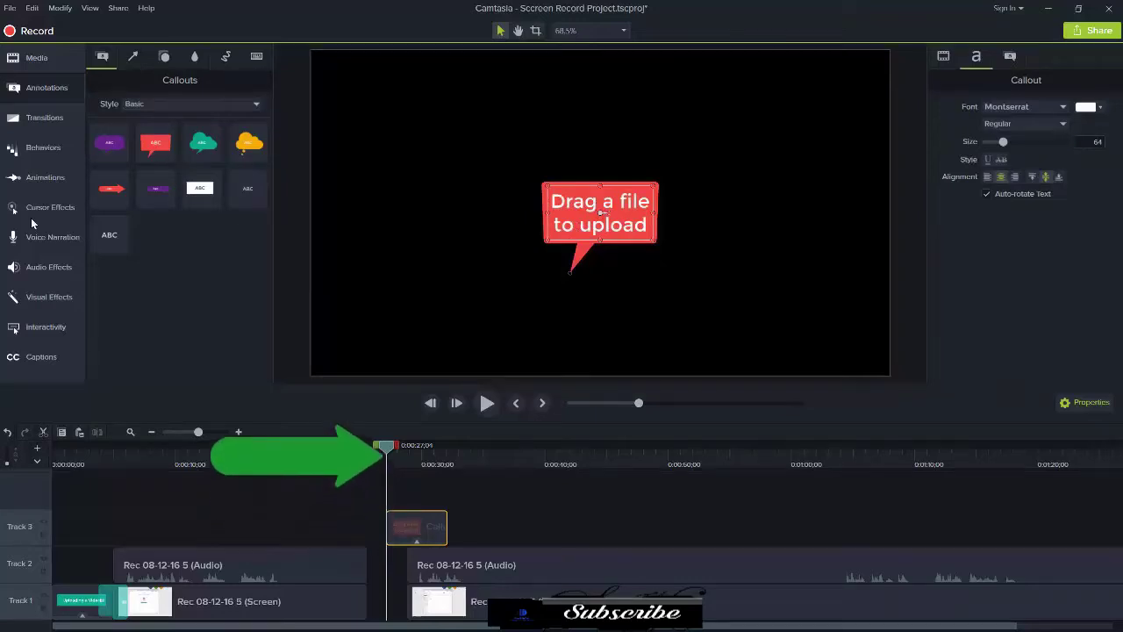
{"action": "key", "text": "Escape"}
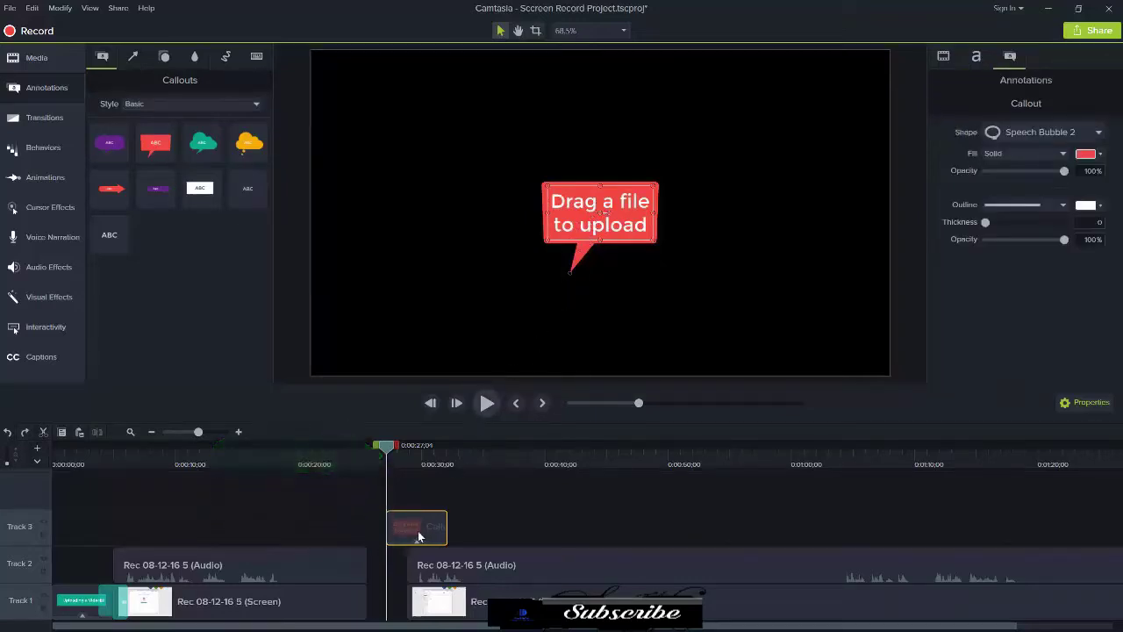
{"action": "left_click_drag", "start_coordinate": [419, 537], "coordinate": [398, 574]}
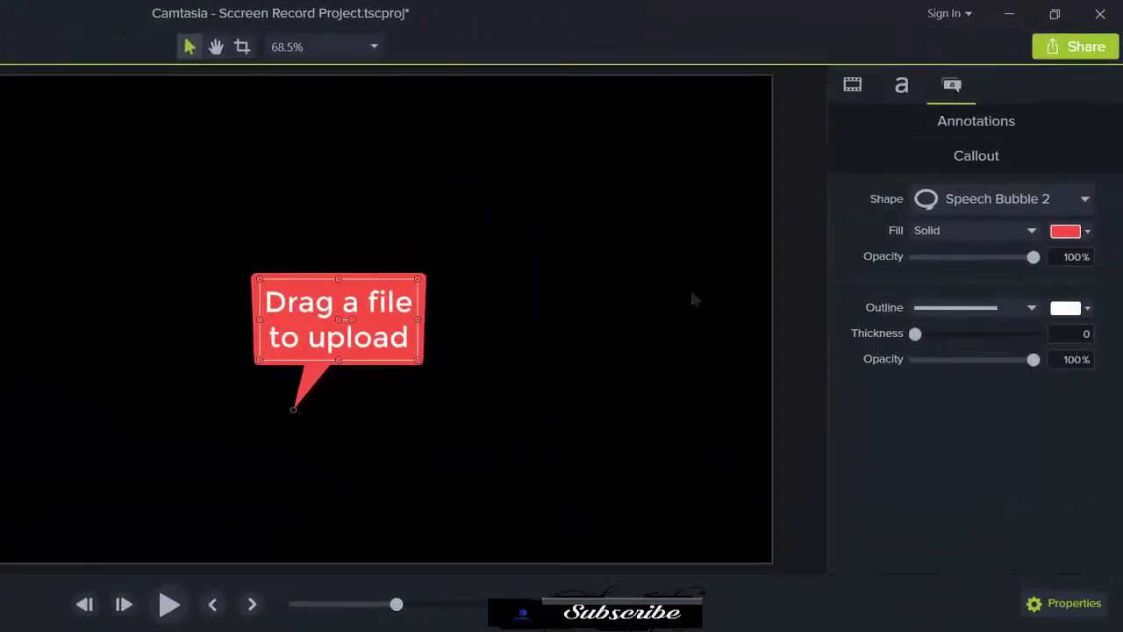
Scale up the "Drag a file to upload" callout and change its fill to teal green.
{"action": "left_click", "coordinate": [852, 86]}
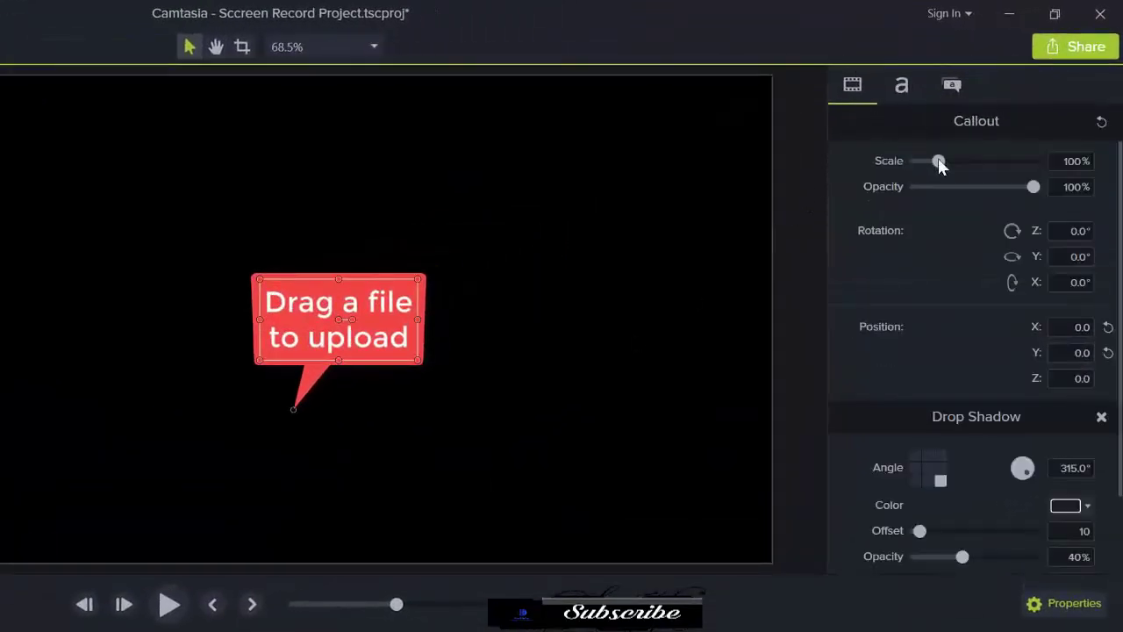
{"action": "left_click_drag", "start_coordinate": [940, 160], "coordinate": [957, 160]}
{"action": "left_click", "coordinate": [954, 99]}
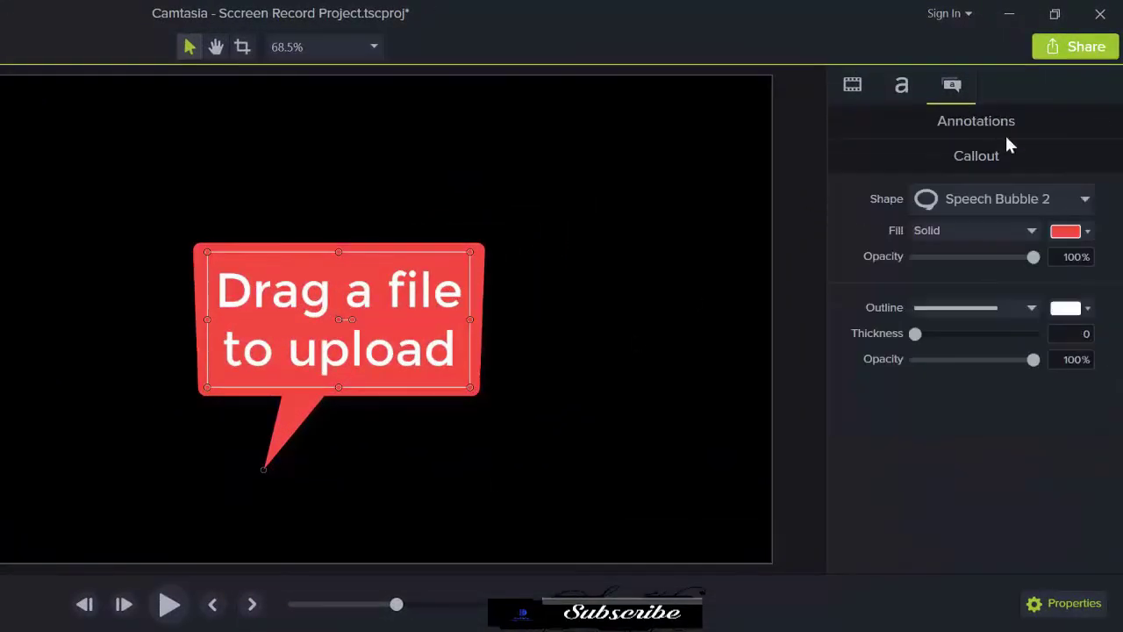
{"action": "left_click", "coordinate": [1084, 231]}
{"action": "left_click", "coordinate": [1040, 267]}
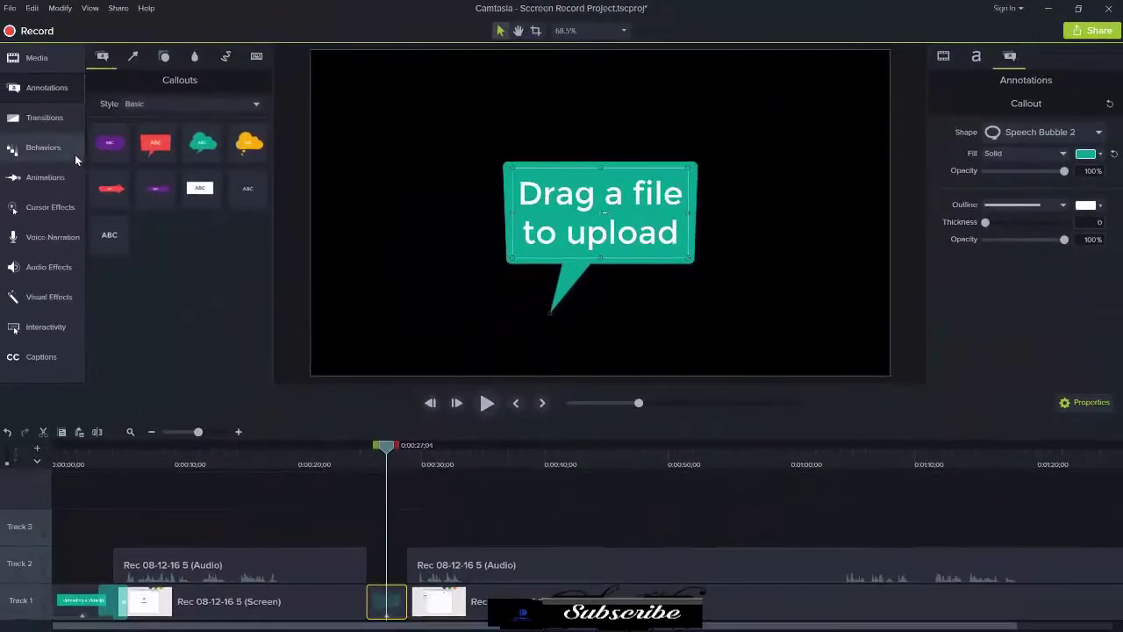
Apply the Pop Up behavior to the "Drag a file to upload" callout and add Fade transitions at both of its ends.
{"action": "left_click", "coordinate": [75, 154]}
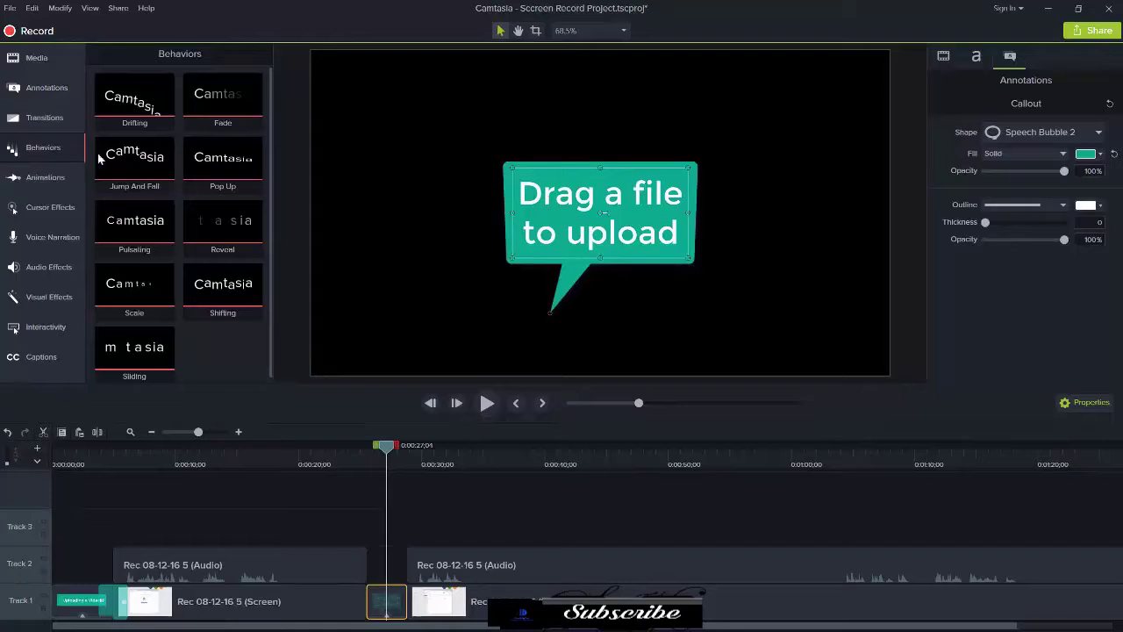
{"action": "left_click_drag", "start_coordinate": [225, 160], "coordinate": [370, 590]}
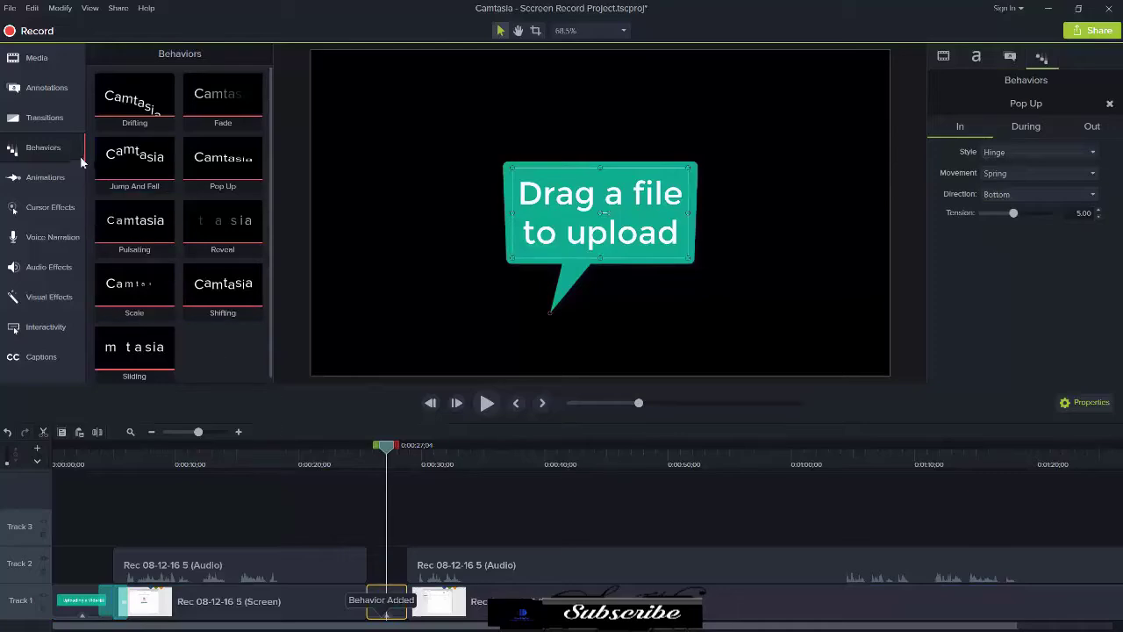
{"action": "left_click", "coordinate": [65, 123]}
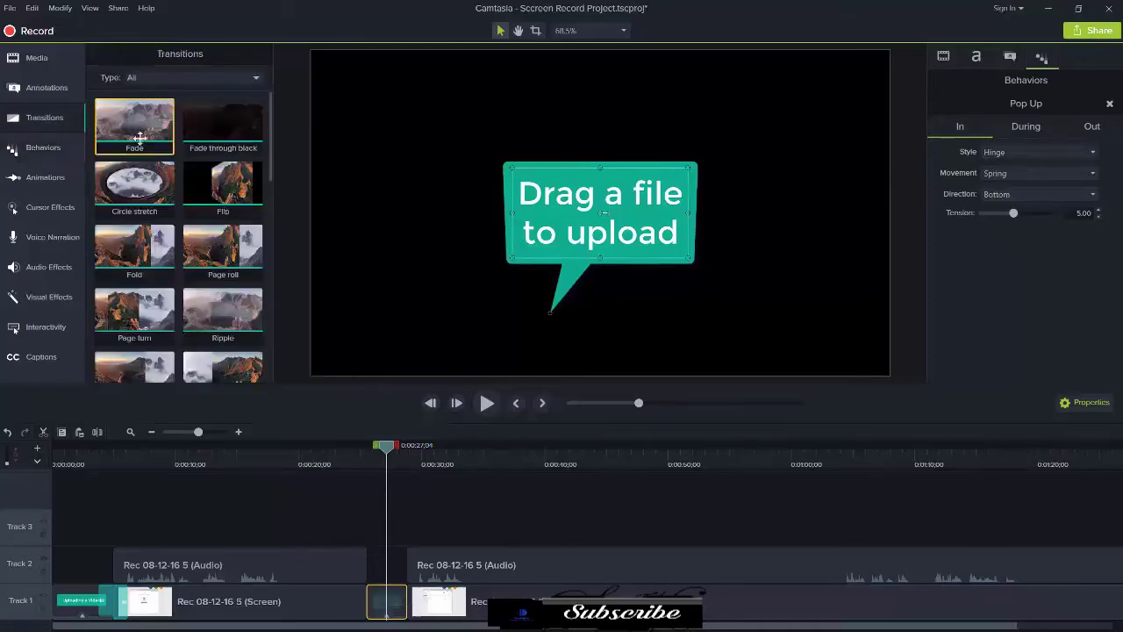
{"action": "left_click_drag", "start_coordinate": [139, 138], "coordinate": [381, 593]}
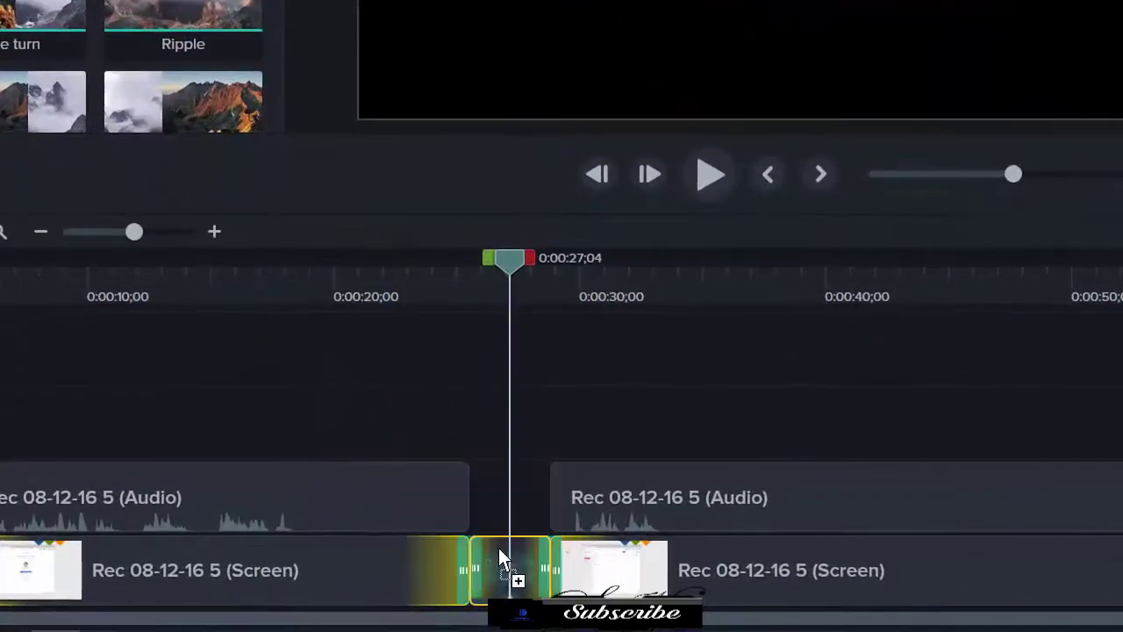
{"action": "left_click_drag", "start_coordinate": [500, 551], "coordinate": [503, 558]}
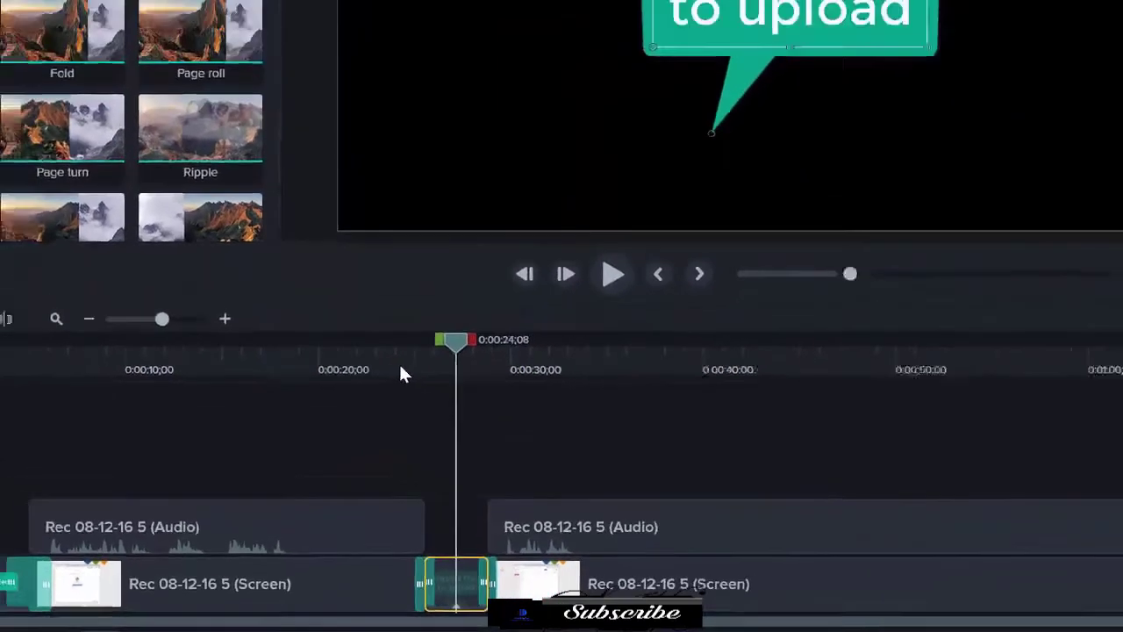
Preview the speech bubble section from about 0:00:24;08, and move the playhead on to about 0:00:35;27.
{"action": "left_click", "coordinate": [437, 295]}
{"action": "key", "text": "space"}
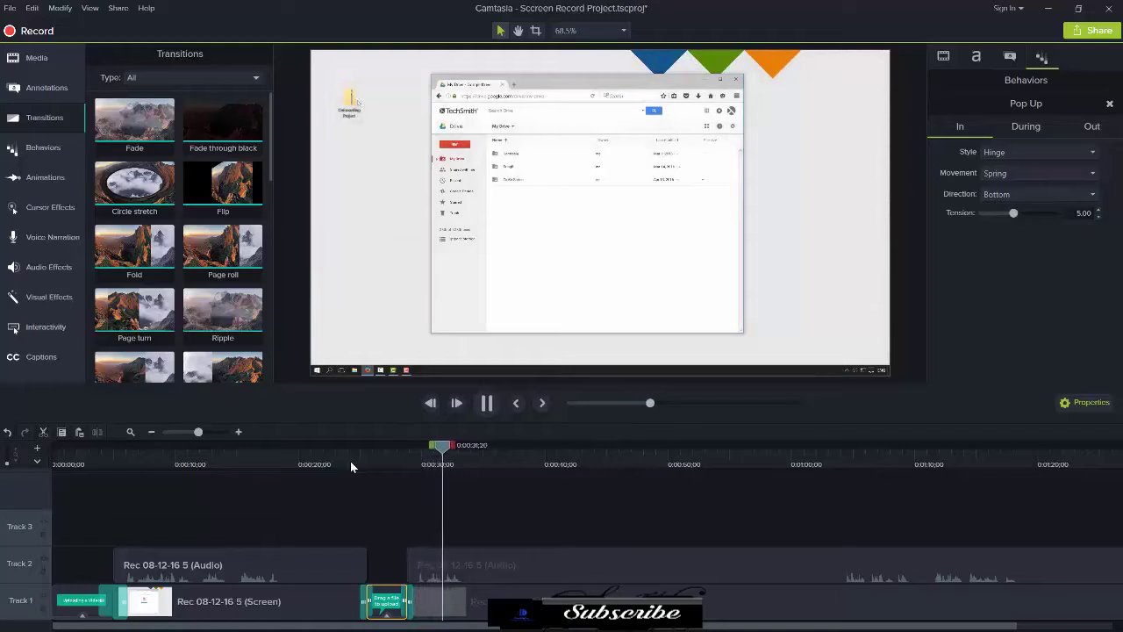
{"action": "key", "text": "space"}
{"action": "left_click_drag", "start_coordinate": [427, 447], "coordinate": [507, 450]}
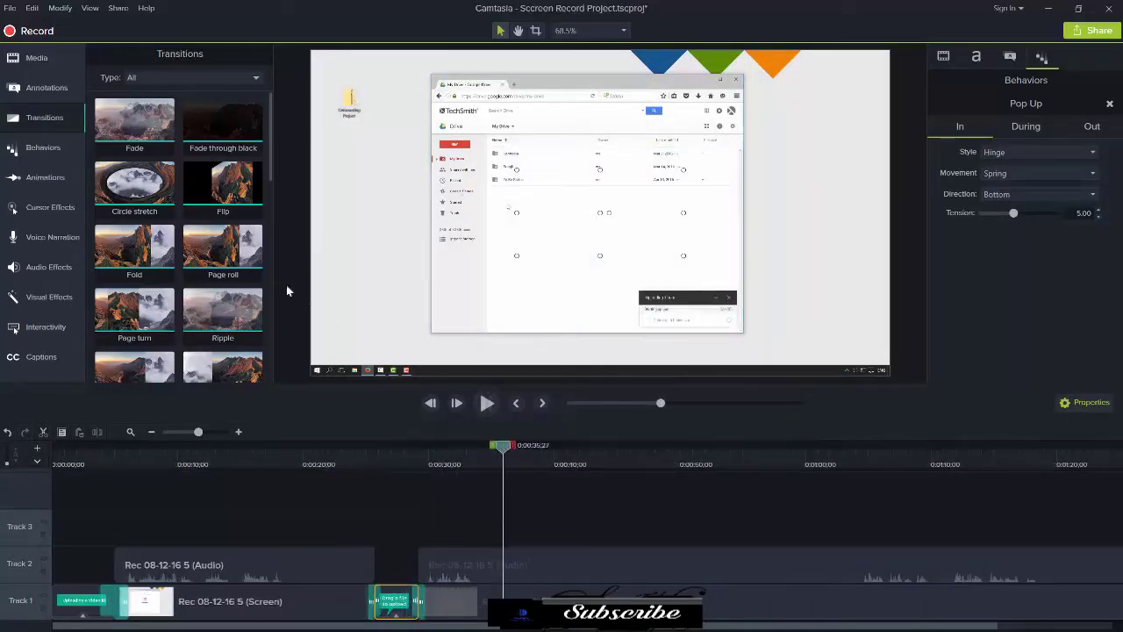
Add a red text arrow callout pointing left toward the upload notification, reading "This can take a long time".
{"action": "left_click", "coordinate": [44, 88]}
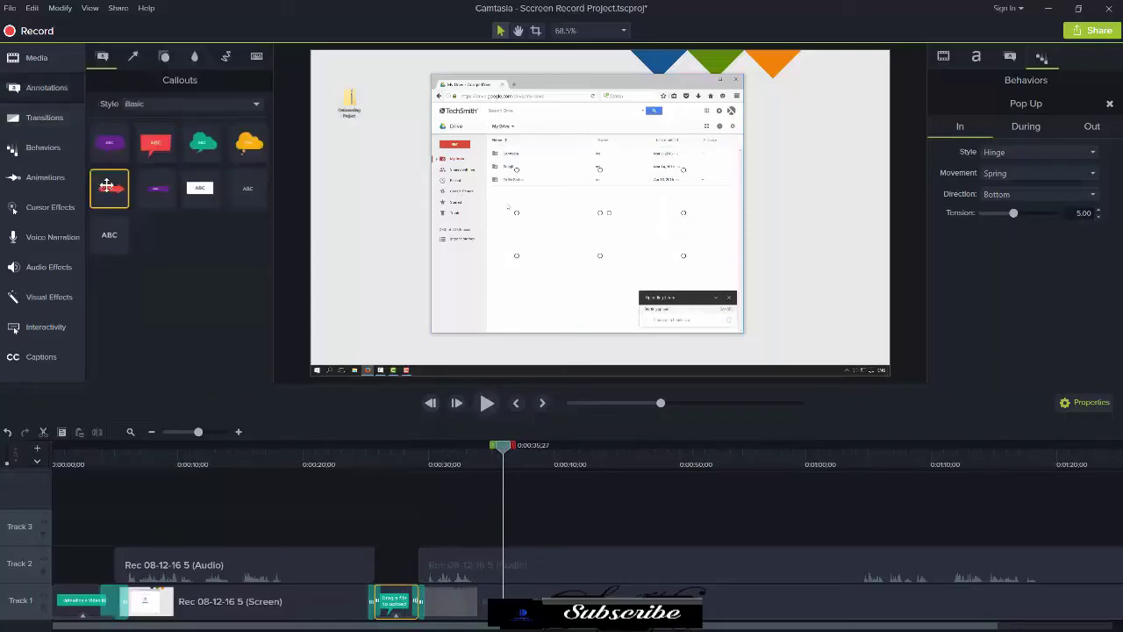
{"action": "left_click_drag", "start_coordinate": [230, 220], "coordinate": [790, 309]}
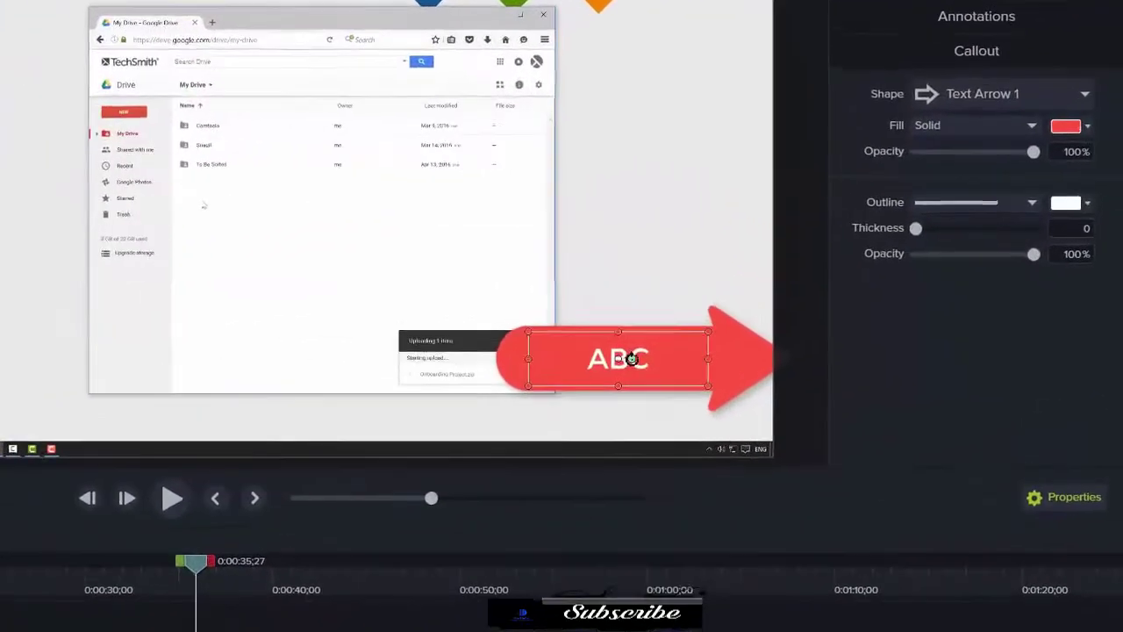
{"action": "left_click_drag", "start_coordinate": [730, 329], "coordinate": [693, 333]}
{"action": "key", "text": "ctrl+z"}
{"action": "double_click", "coordinate": [588, 362]}
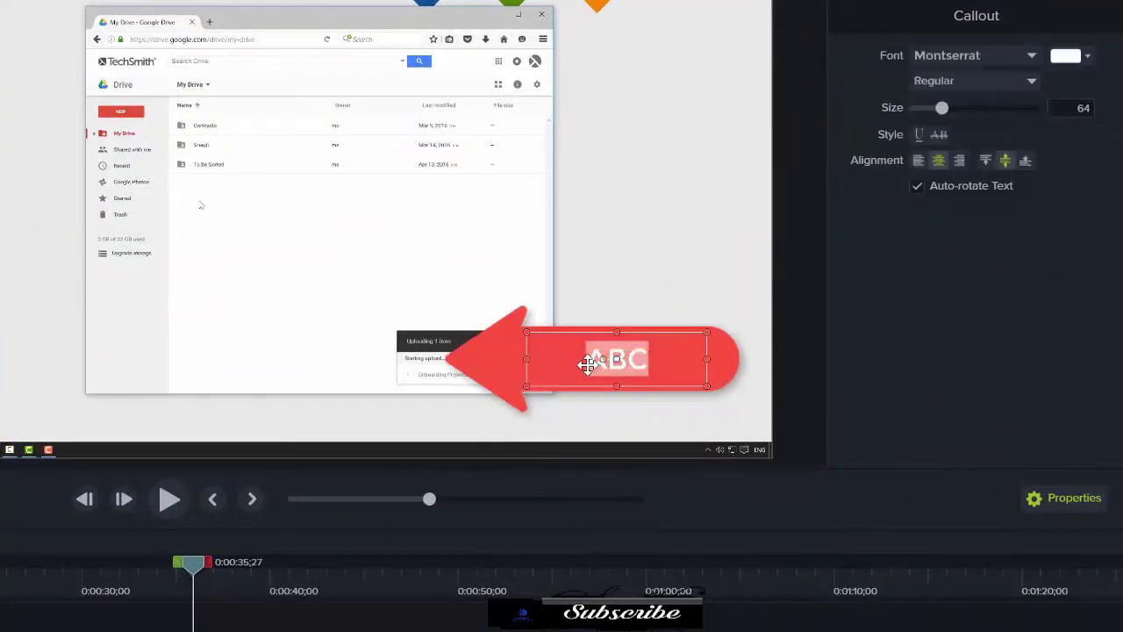
{"action": "type", "text": "This can take a long time"}
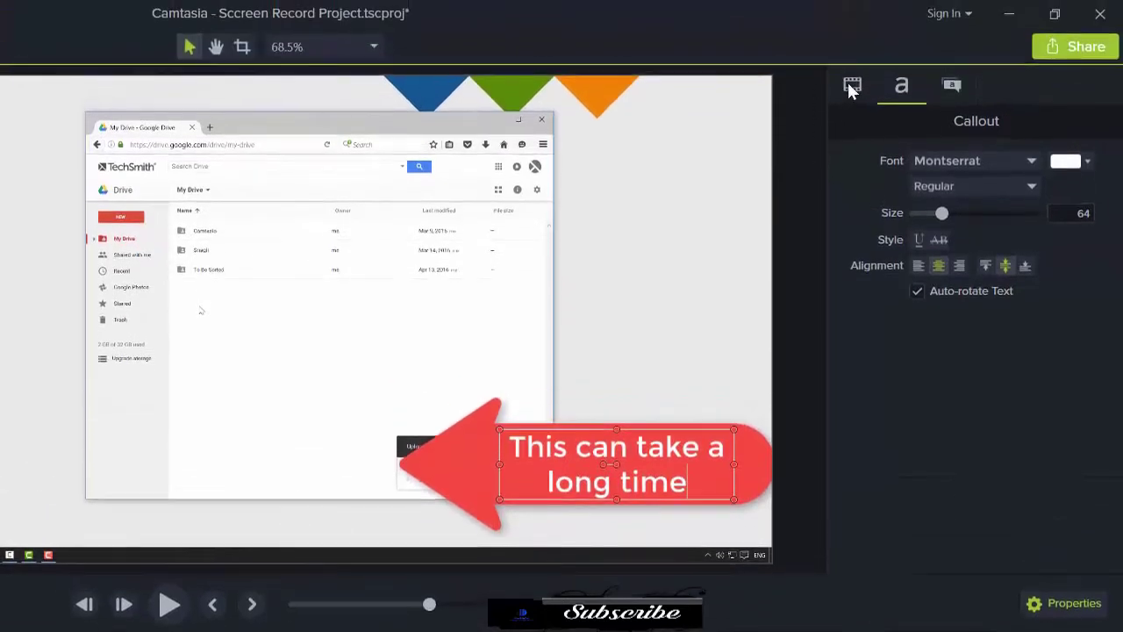
Scale down the arrow callout, change its fill to teal green, and place it just beside the upload notification.
{"action": "left_click", "coordinate": [853, 88]}
{"action": "left_click_drag", "start_coordinate": [938, 160], "coordinate": [928, 161]}
{"action": "left_click", "coordinate": [950, 91]}
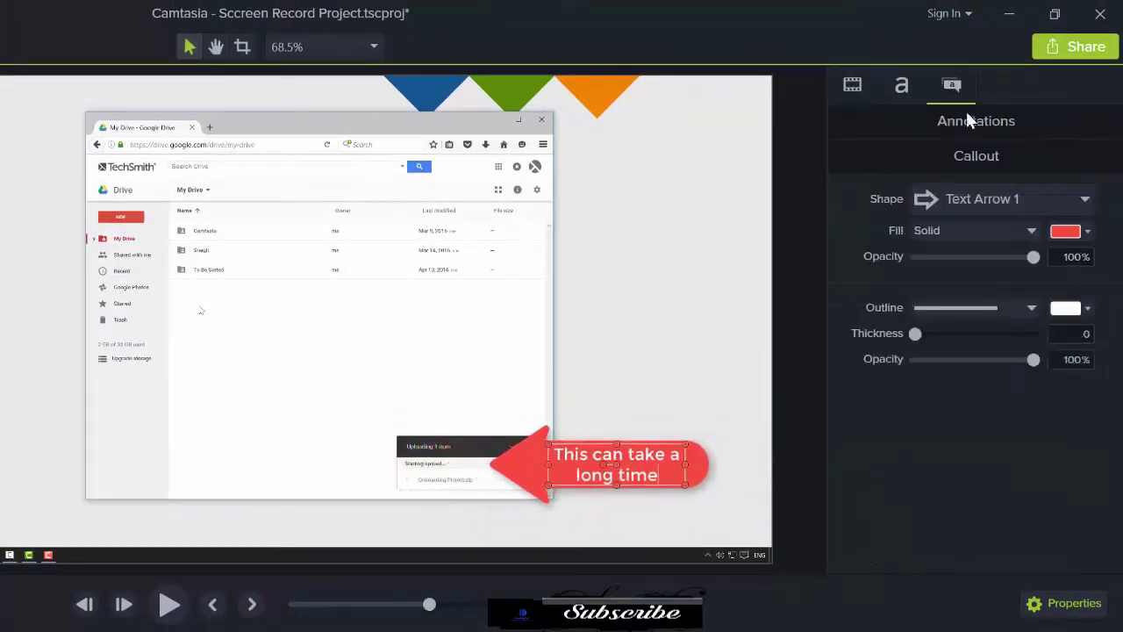
{"action": "left_click", "coordinate": [1079, 232]}
{"action": "left_click", "coordinate": [1043, 268]}
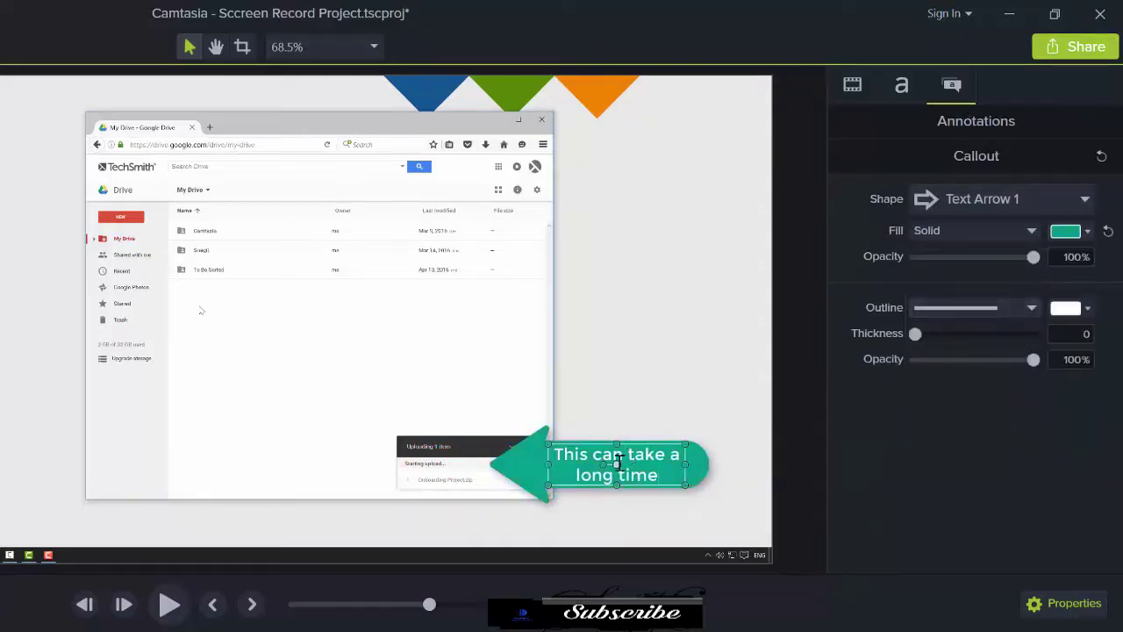
{"action": "left_click_drag", "start_coordinate": [618, 463], "coordinate": [677, 478]}
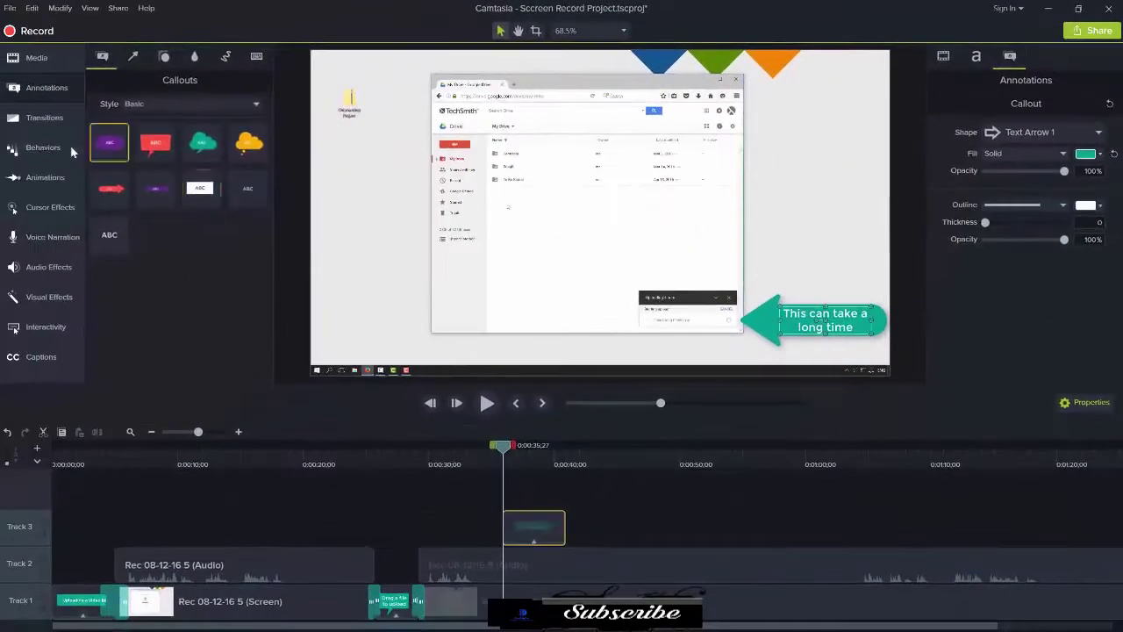
Apply the Sliding behavior to the arrow callout with its In direction set to Right, and preview it from about 0:00:34.
{"action": "left_click", "coordinate": [43, 147]}
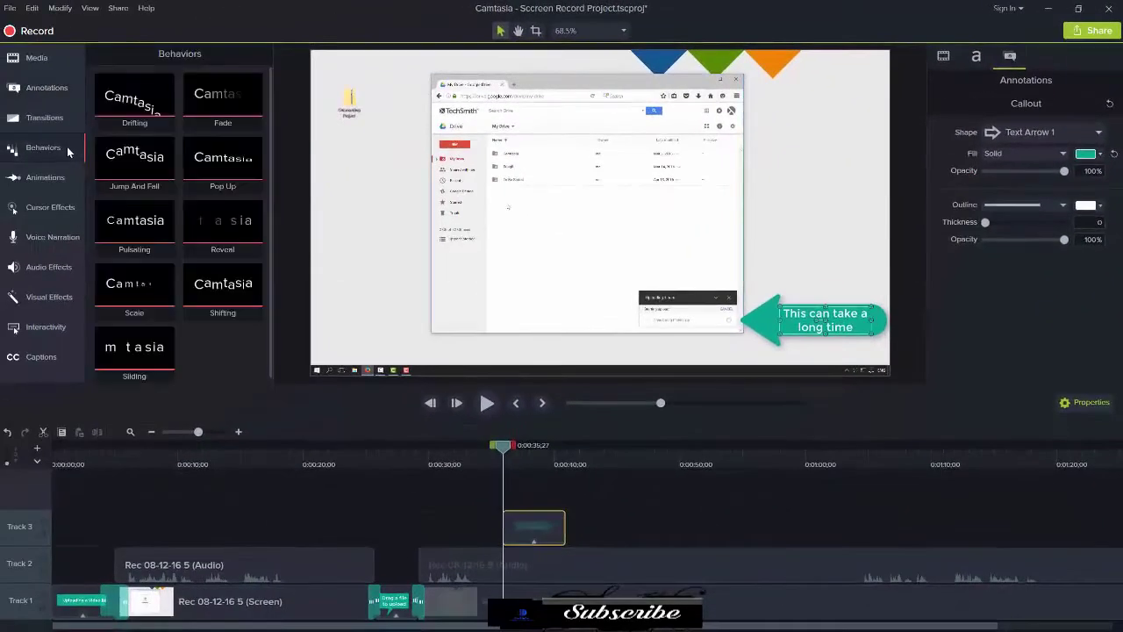
{"action": "left_click_drag", "start_coordinate": [127, 347], "coordinate": [432, 336]}
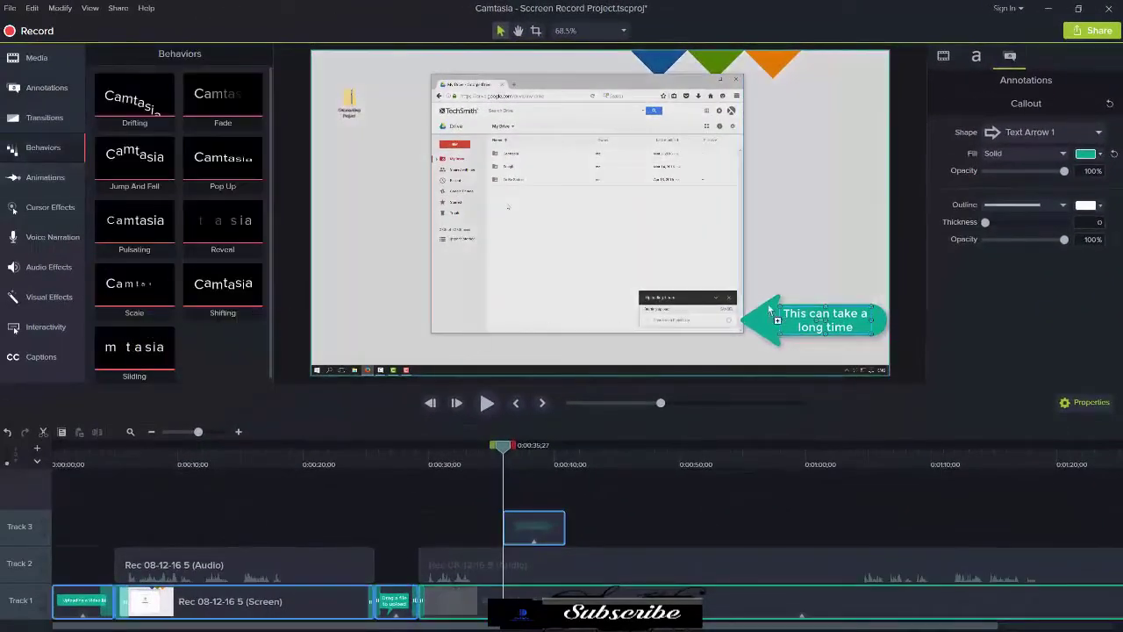
{"action": "left_click_drag", "start_coordinate": [769, 308], "coordinate": [781, 314]}
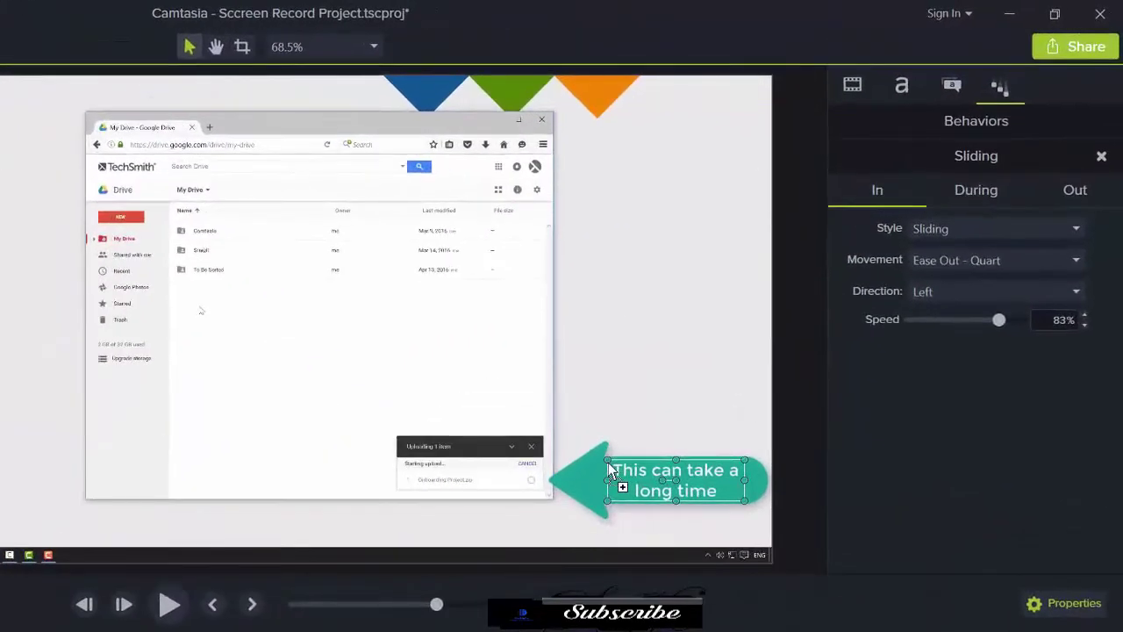
{"action": "left_click", "coordinate": [933, 293]}
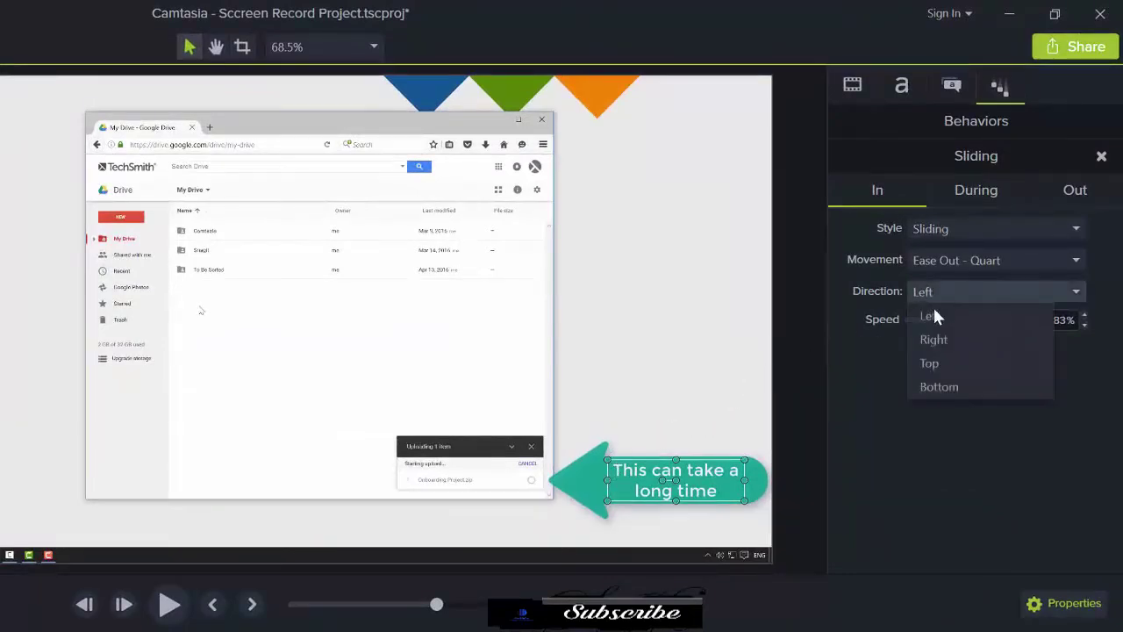
{"action": "left_click", "coordinate": [933, 339]}
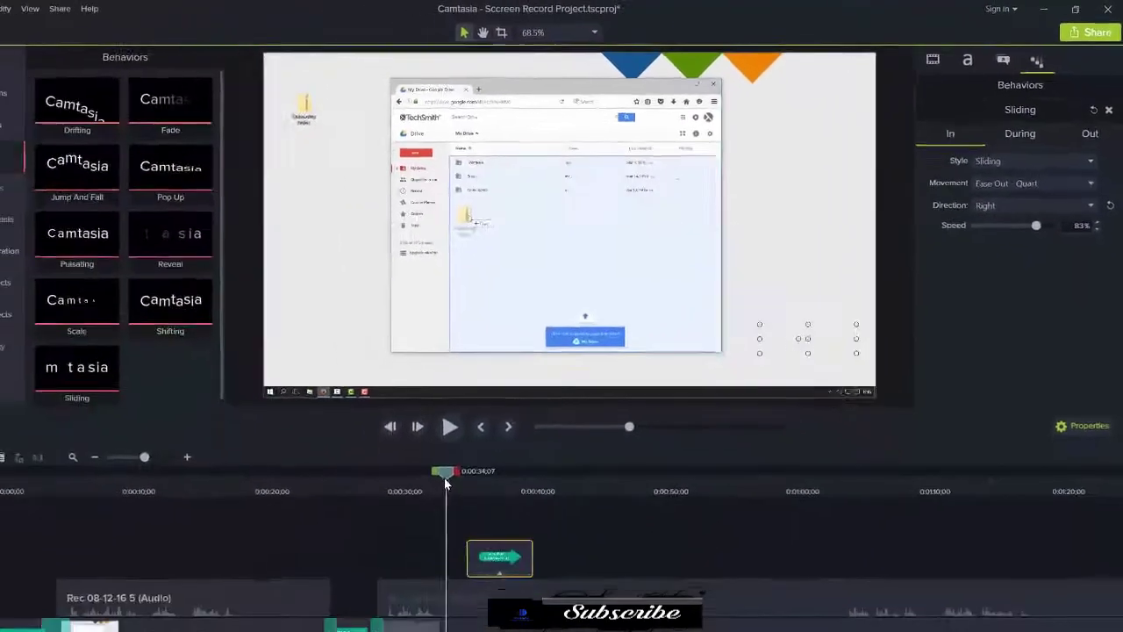
{"action": "left_click", "coordinate": [483, 450]}
{"action": "key", "text": "space"}
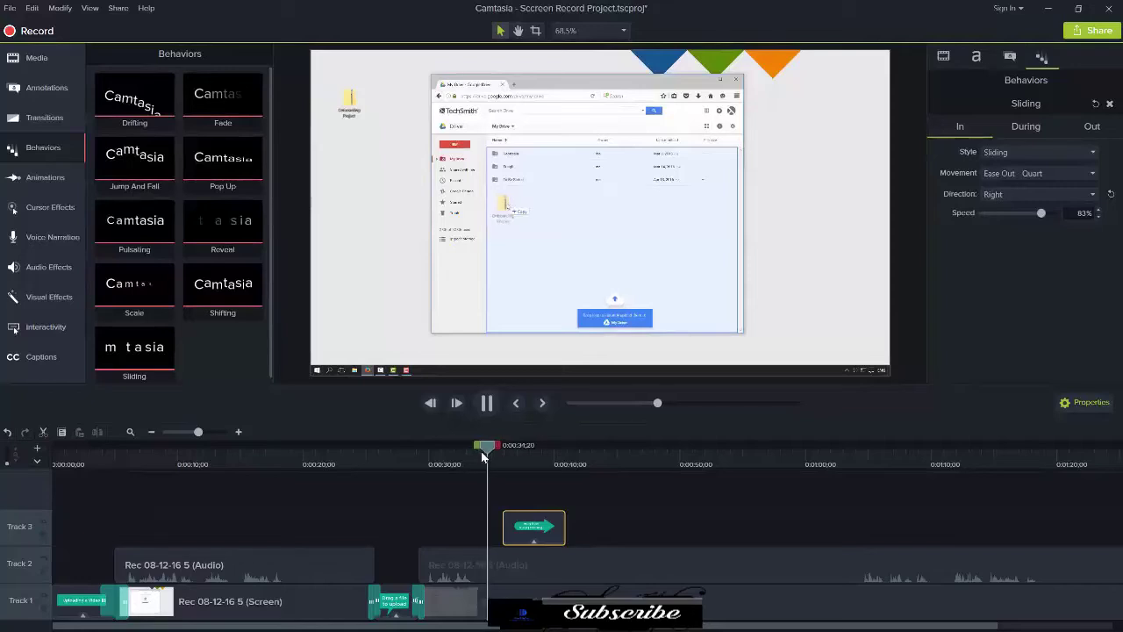
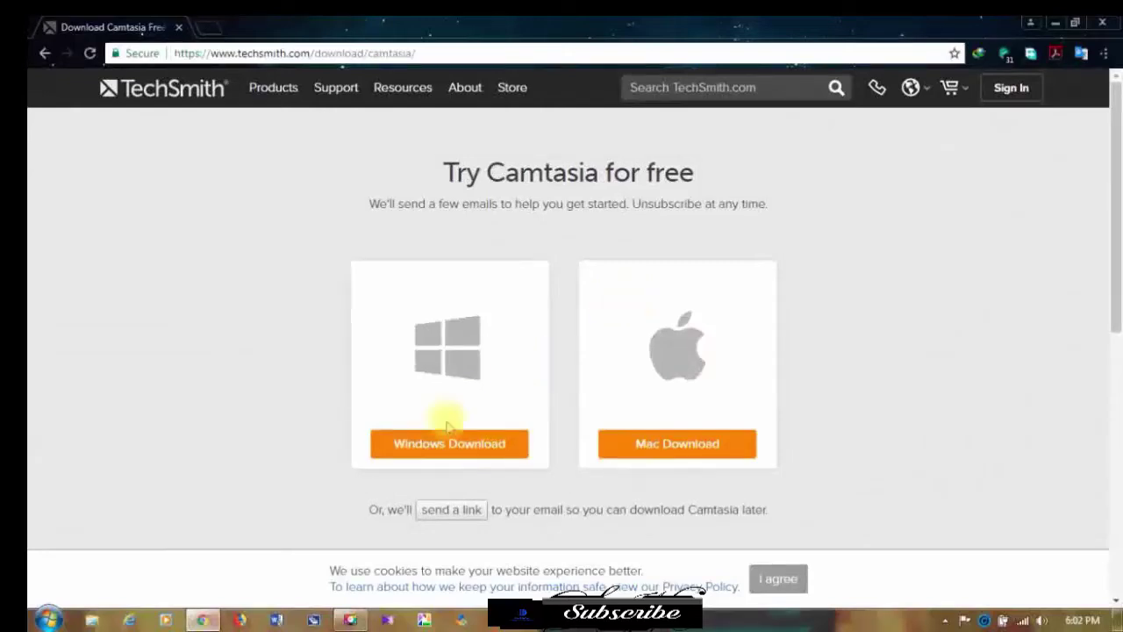
Request the Camtasia Windows download and create a TechSmith account with the e-mail and account password, with "Don't remember me" enabled.
{"action": "left_click", "coordinate": [419, 452]}
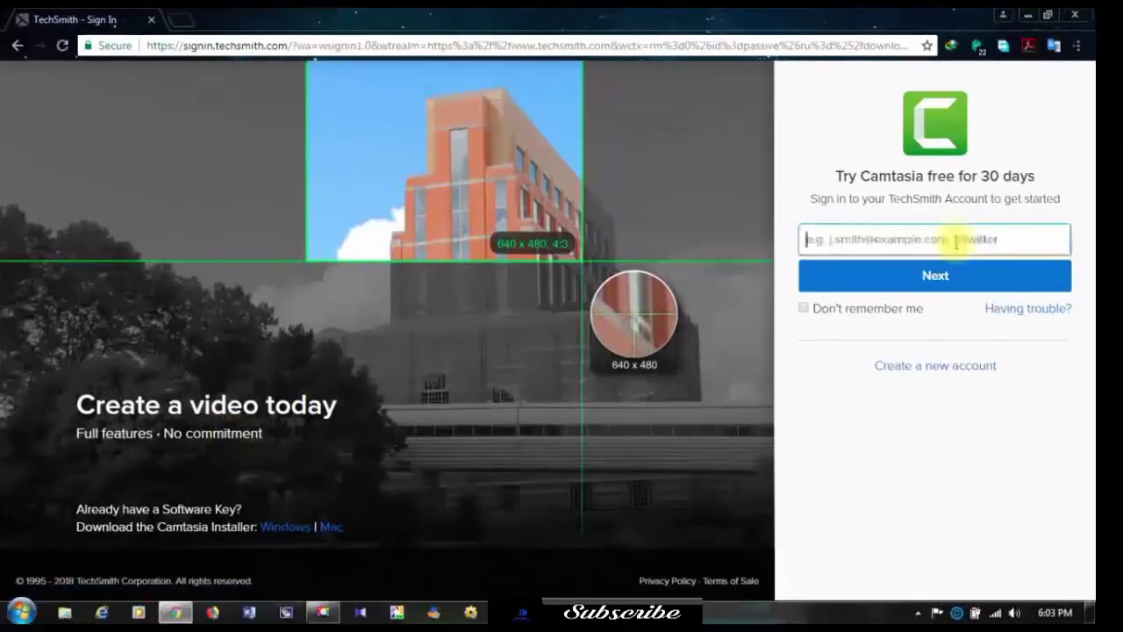
{"action": "left_click", "coordinate": [988, 245]}
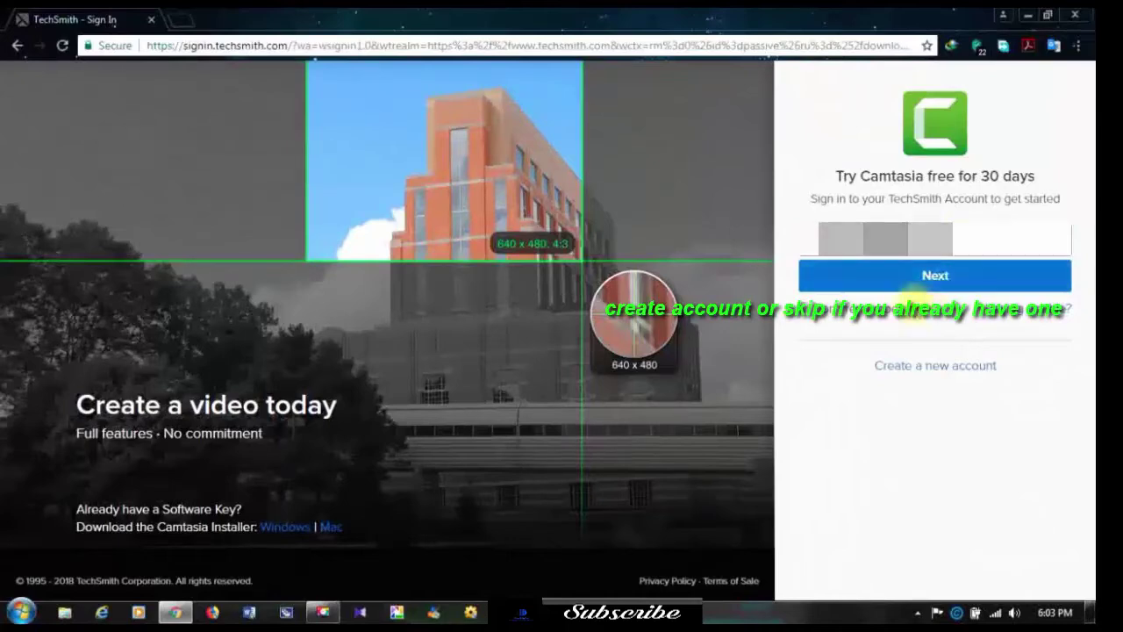
{"action": "mouse_move", "coordinate": [828, 326]}
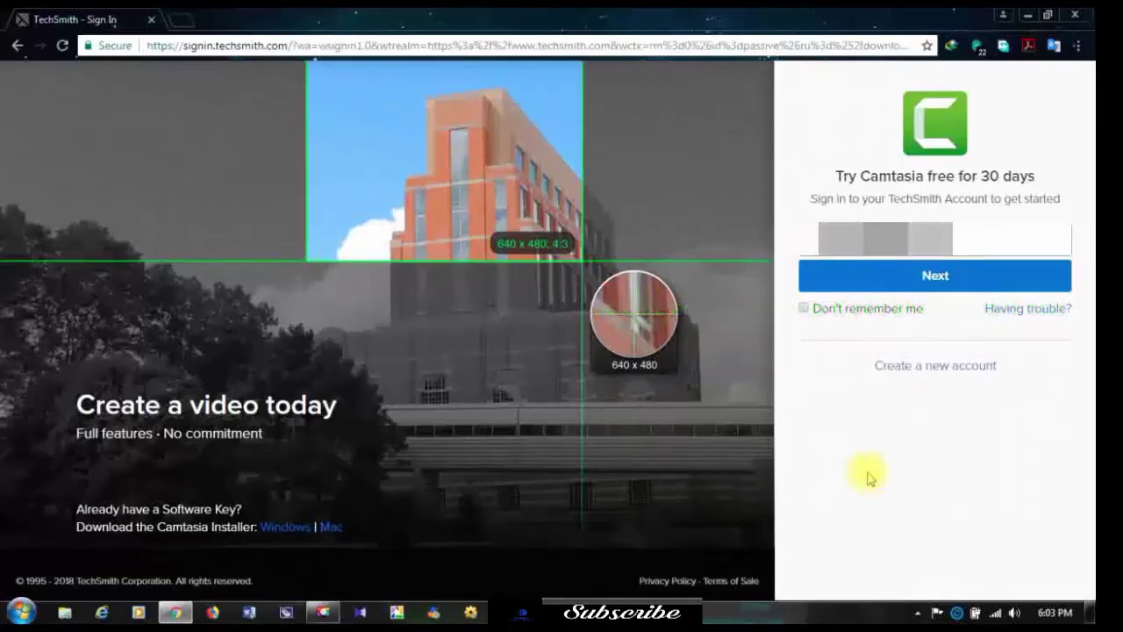
{"action": "left_click", "coordinate": [804, 308]}
{"action": "left_click", "coordinate": [894, 371]}
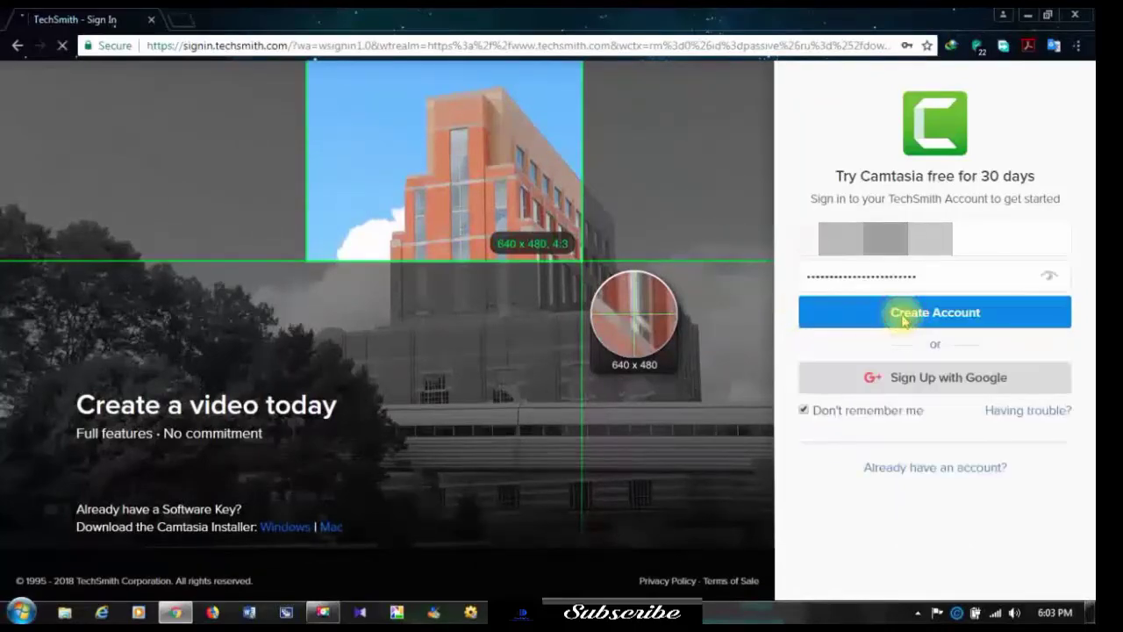
{"action": "left_click", "coordinate": [903, 318]}
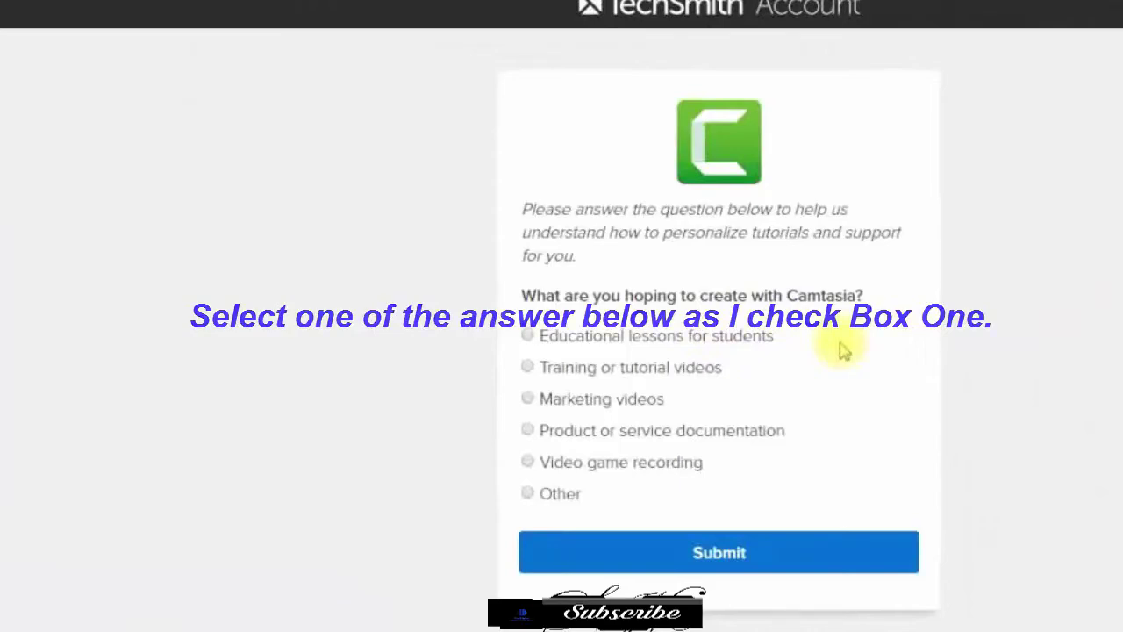
Submit "Educational lessons for students" as the intended Camtasia use and cancel the camtasia.exe download.
{"action": "left_click", "coordinate": [527, 335]}
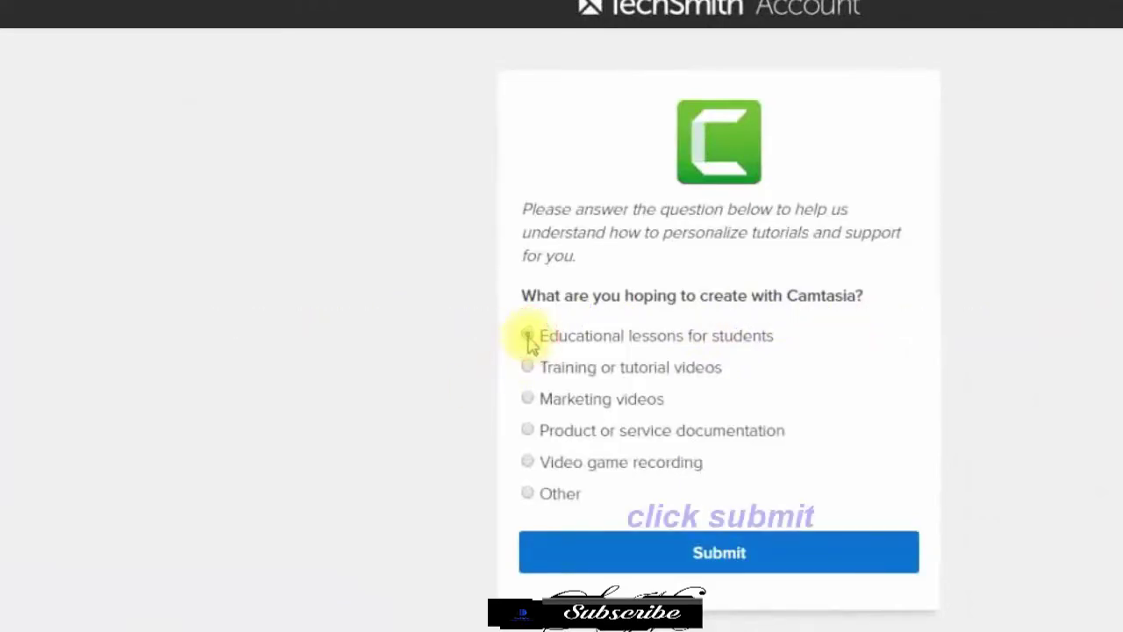
{"action": "left_click", "coordinate": [719, 562]}
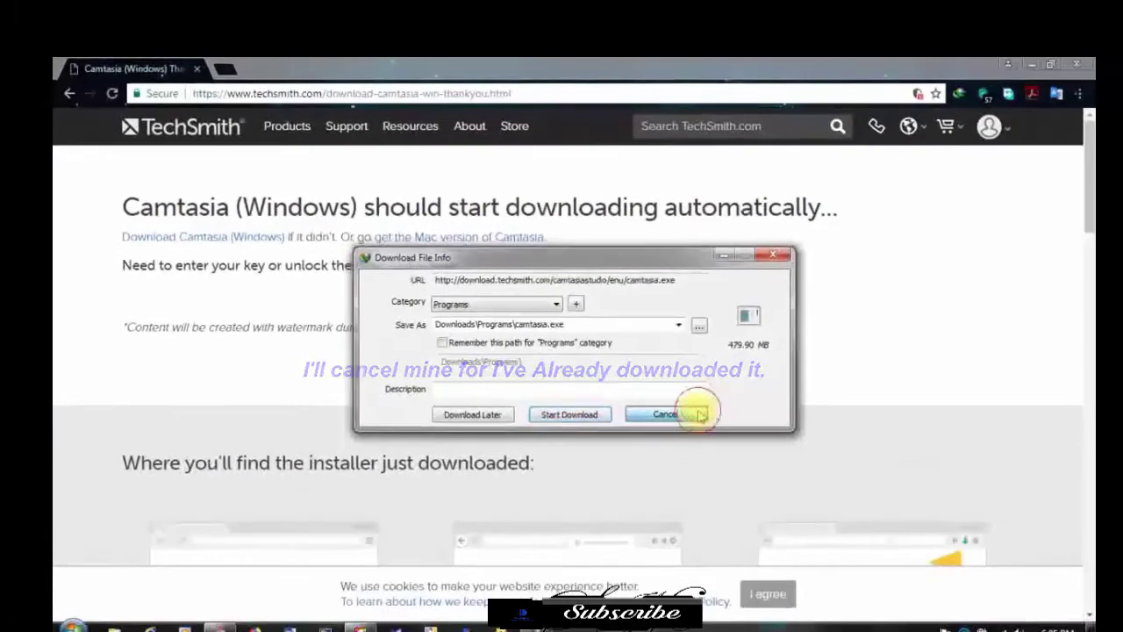
{"action": "left_click", "coordinate": [665, 415]}
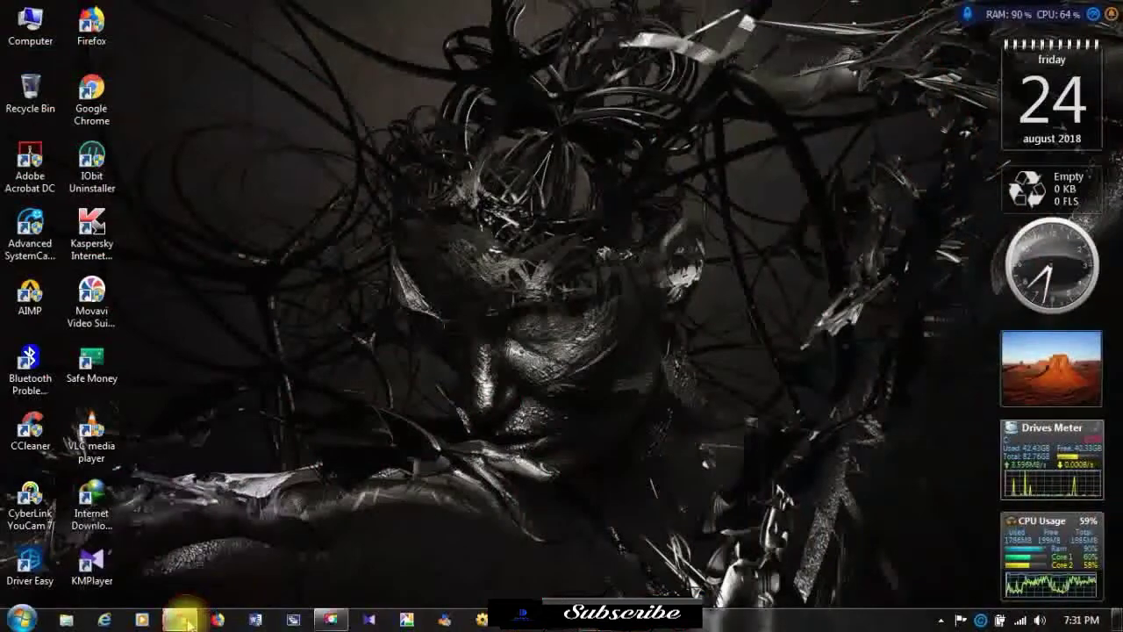
{"action": "left_click", "coordinate": [181, 618]}
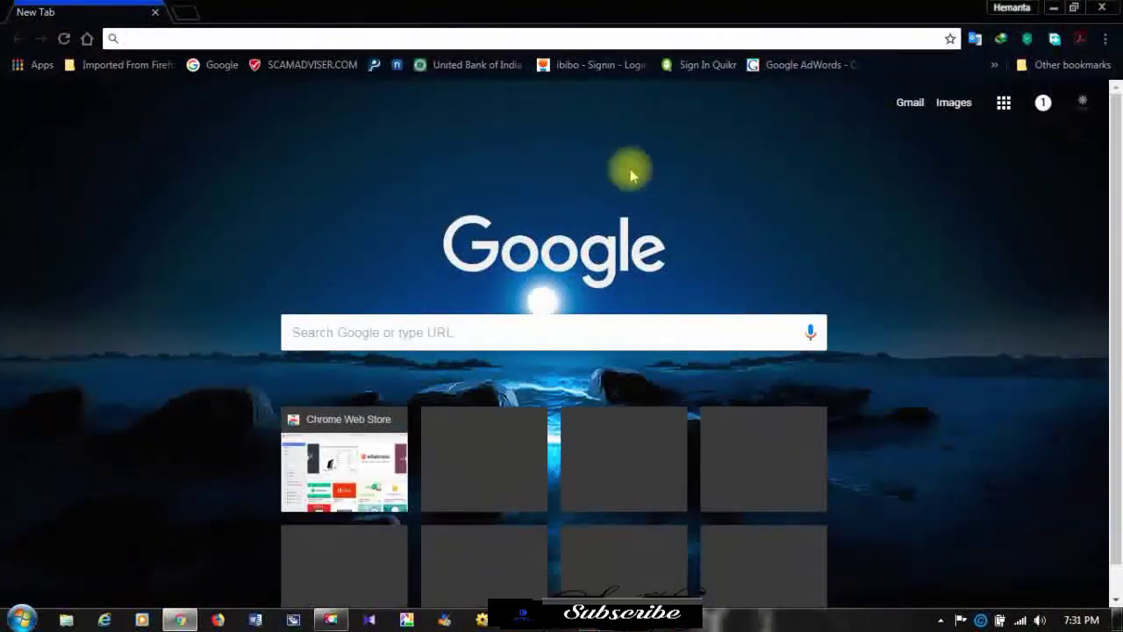
{"action": "right_click", "coordinate": [481, 39]}
{"action": "left_click", "coordinate": [507, 119]}
{"action": "key", "text": "Return"}
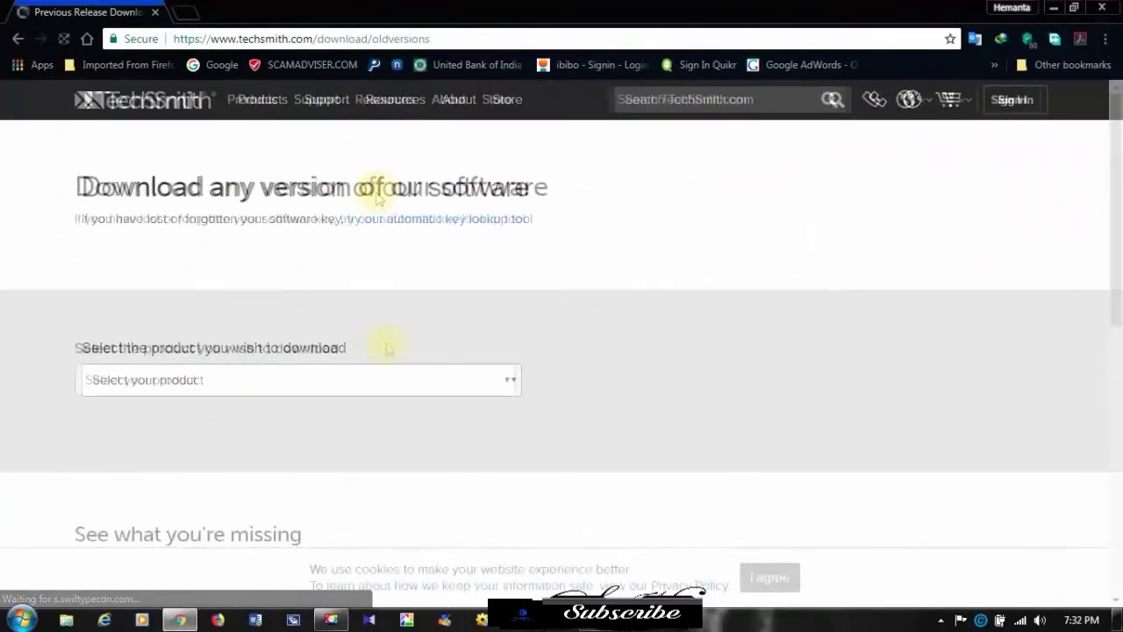
Select Camtasia (Windows) version v 8.6.0 [2015 Aug 25] for download, and cancel the camtasia.exe download.
{"action": "left_click", "coordinate": [508, 382]}
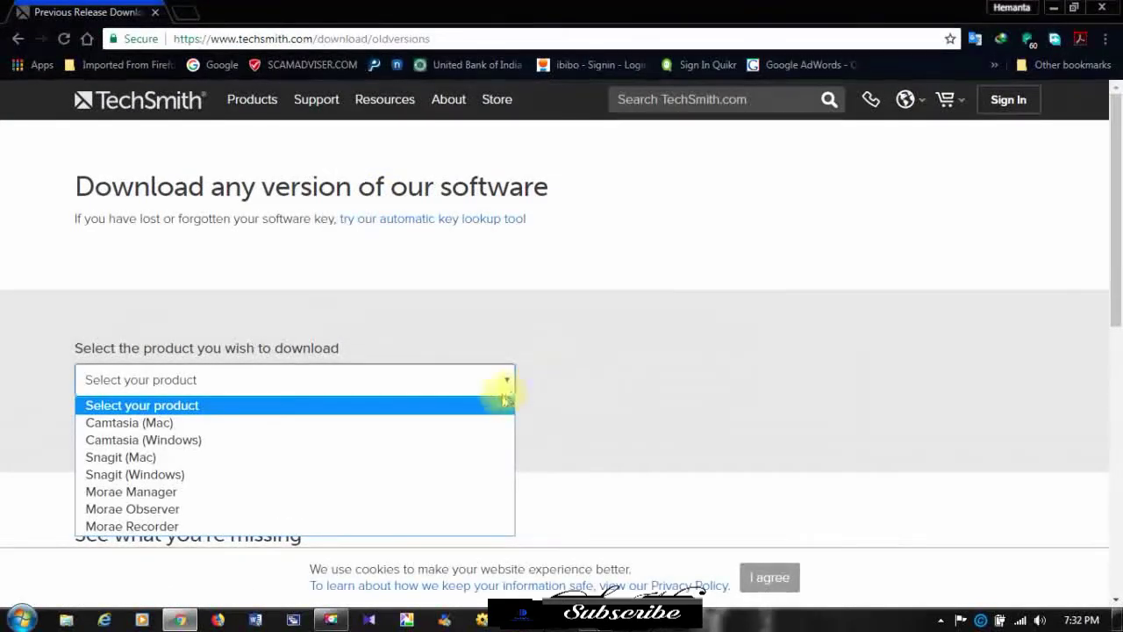
{"action": "left_click", "coordinate": [389, 449]}
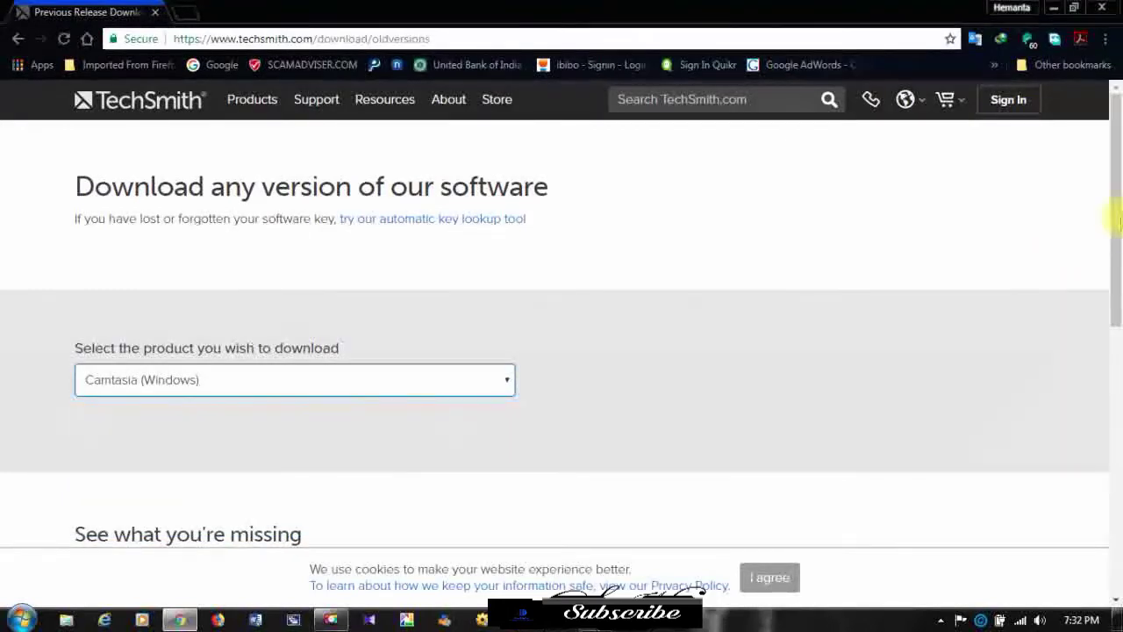
{"action": "left_click_drag", "start_coordinate": [1111, 218], "coordinate": [1116, 269]}
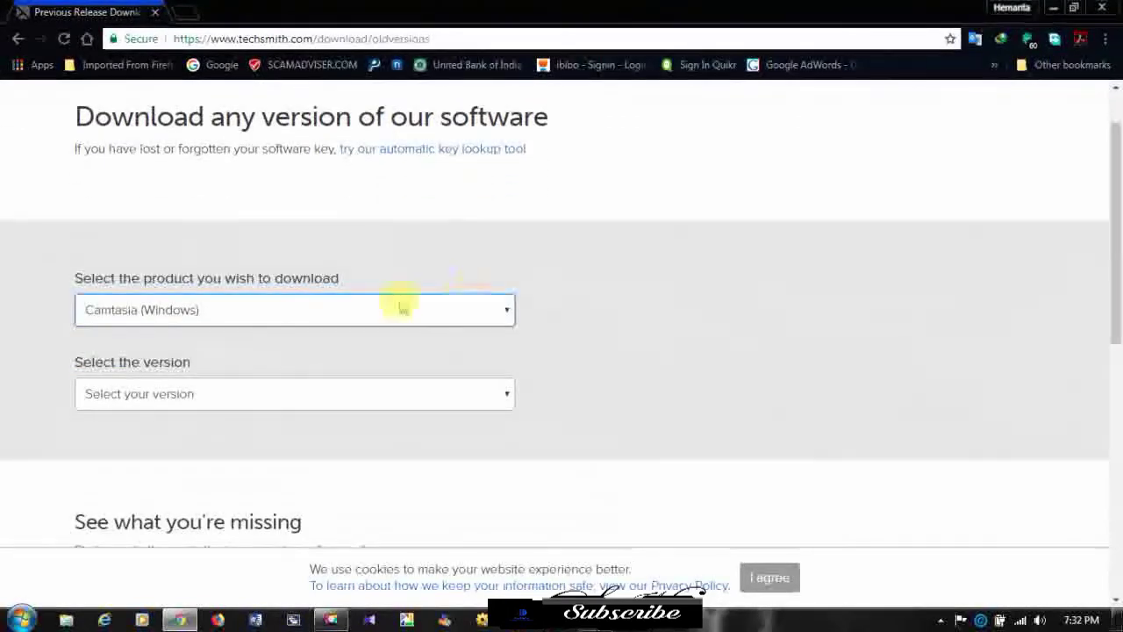
{"action": "left_click", "coordinate": [505, 394]}
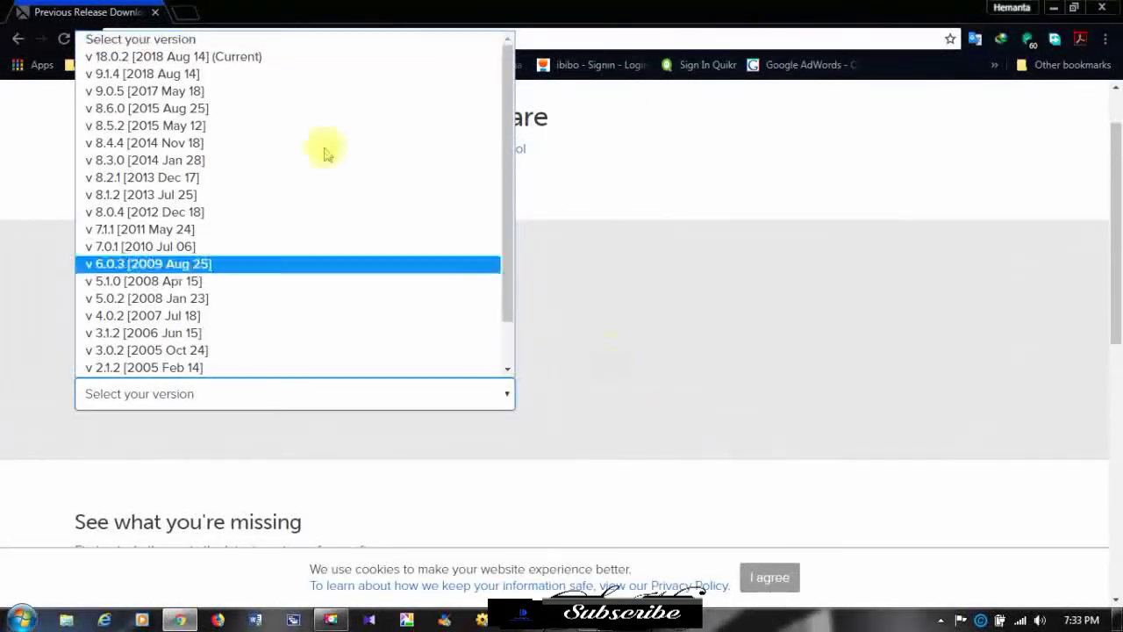
{"action": "left_click", "coordinate": [234, 108]}
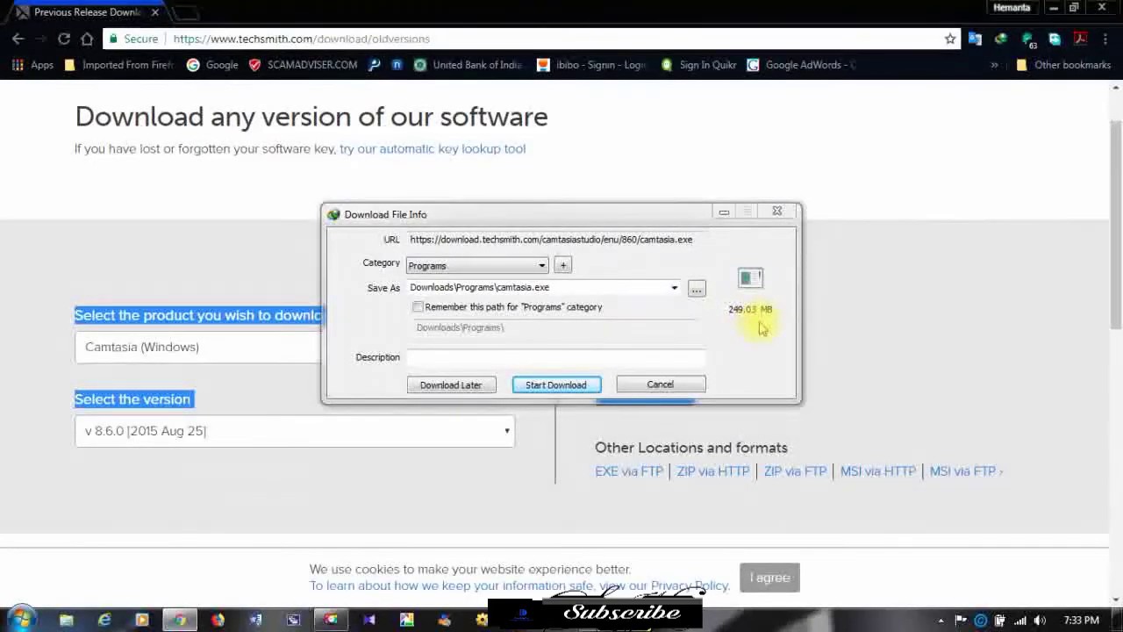
{"action": "left_click", "coordinate": [658, 388]}
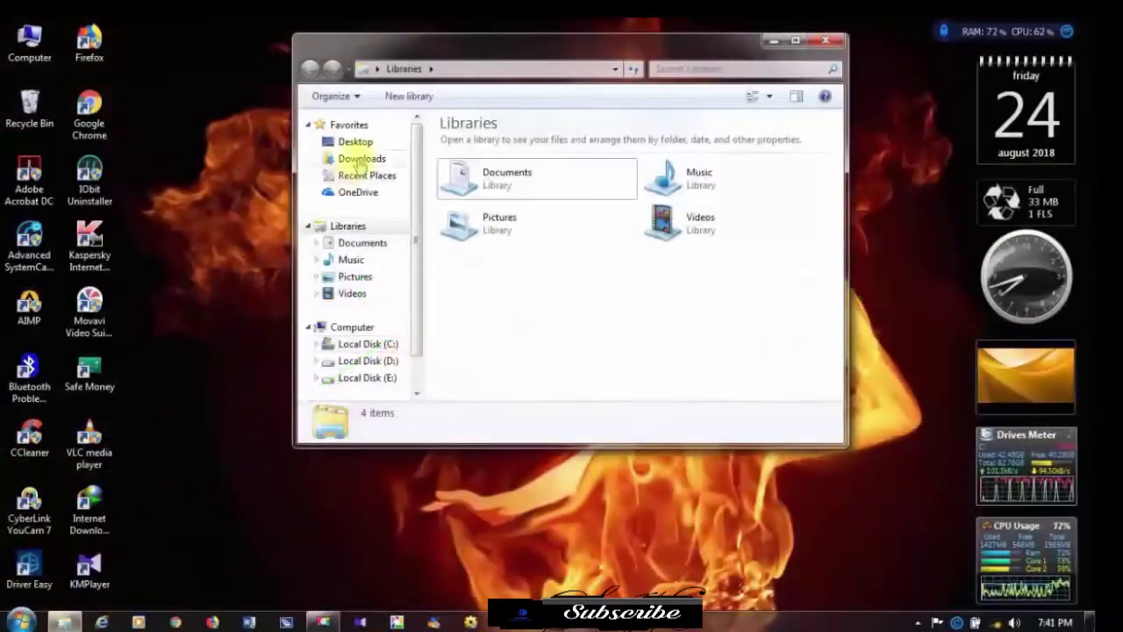
Open the "DVOACH Tutorials And Techs" folder inside Programs in the Downloads folder.
{"action": "left_click", "coordinate": [359, 160]}
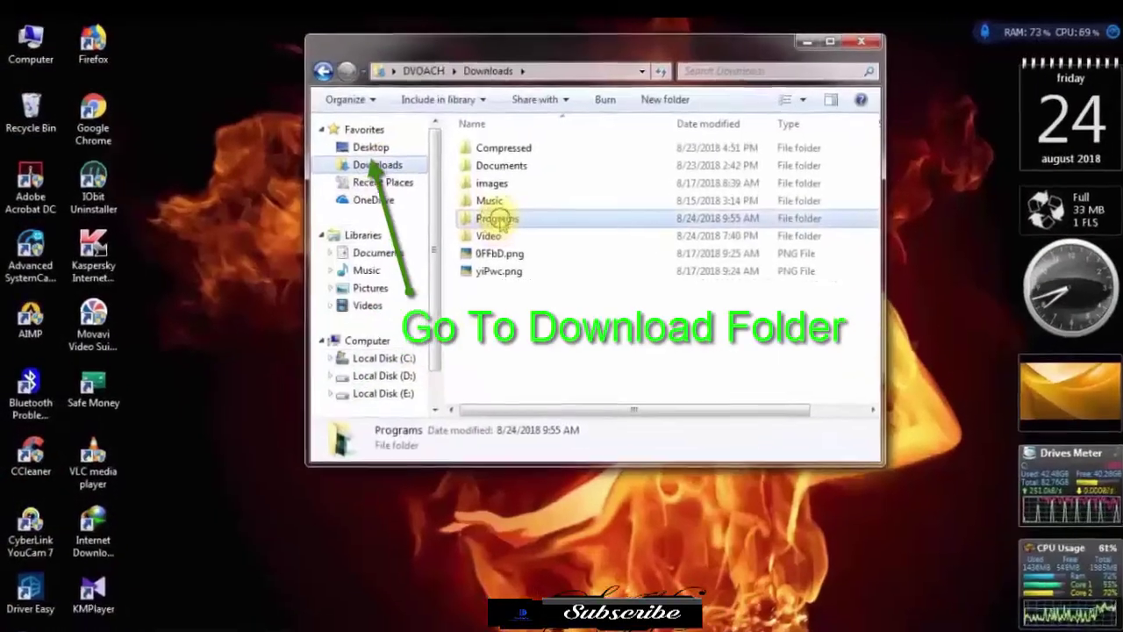
{"action": "double_click", "coordinate": [477, 210]}
{"action": "double_click", "coordinate": [553, 242]}
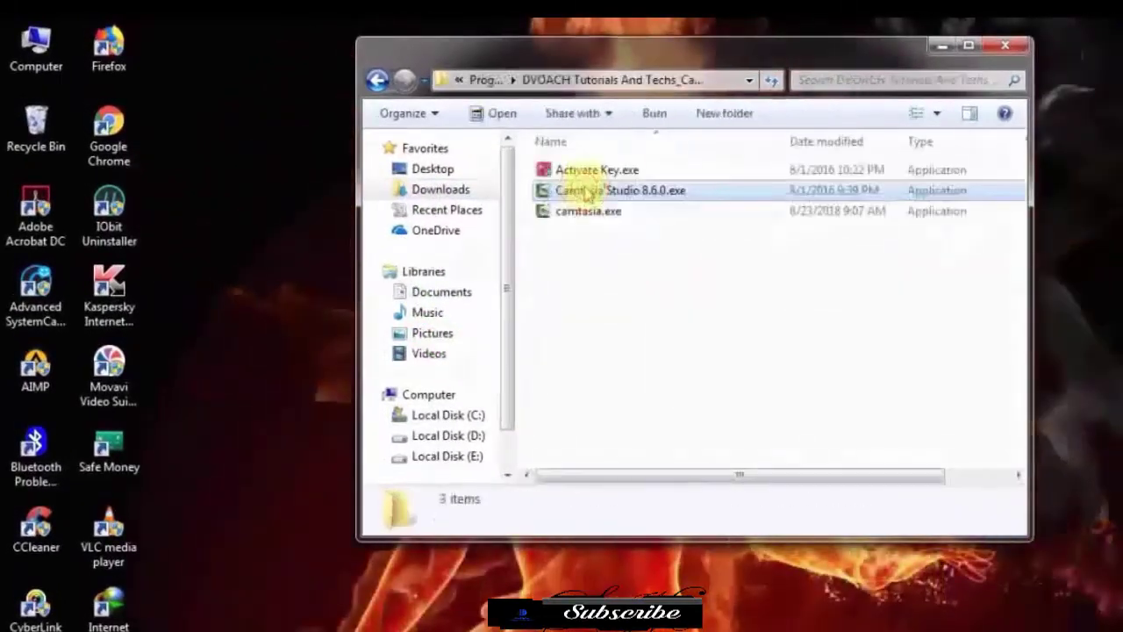
Run camtasia.exe as administrator and continue past the setup wizard's welcome page to the license agreement.
{"action": "left_click", "coordinate": [548, 177]}
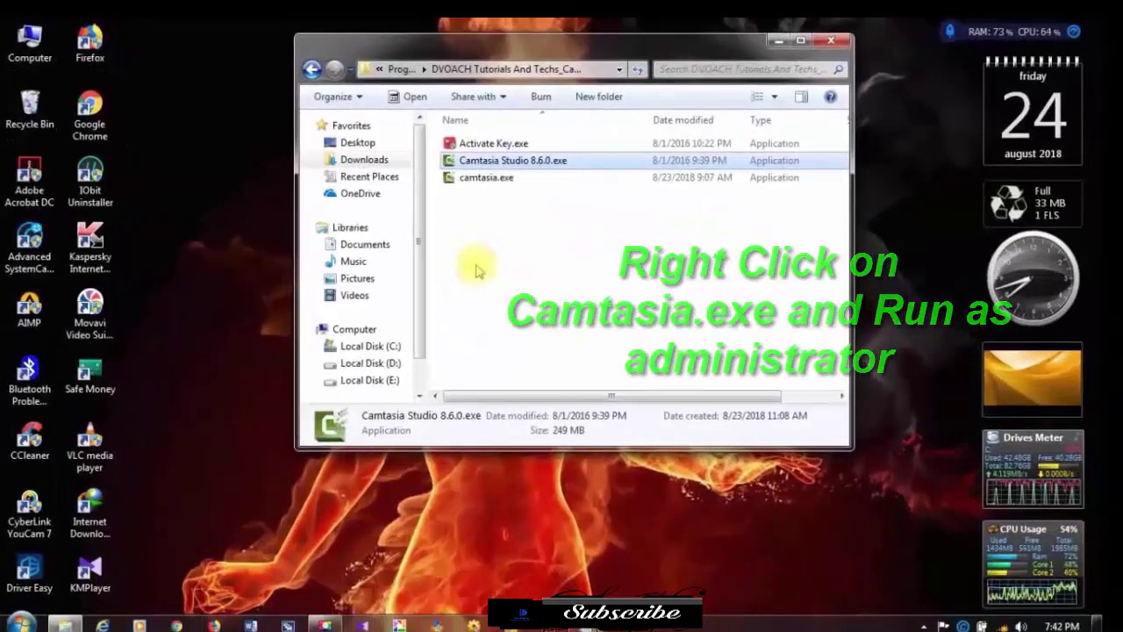
{"action": "left_click", "coordinate": [485, 179]}
{"action": "right_click", "coordinate": [487, 177]}
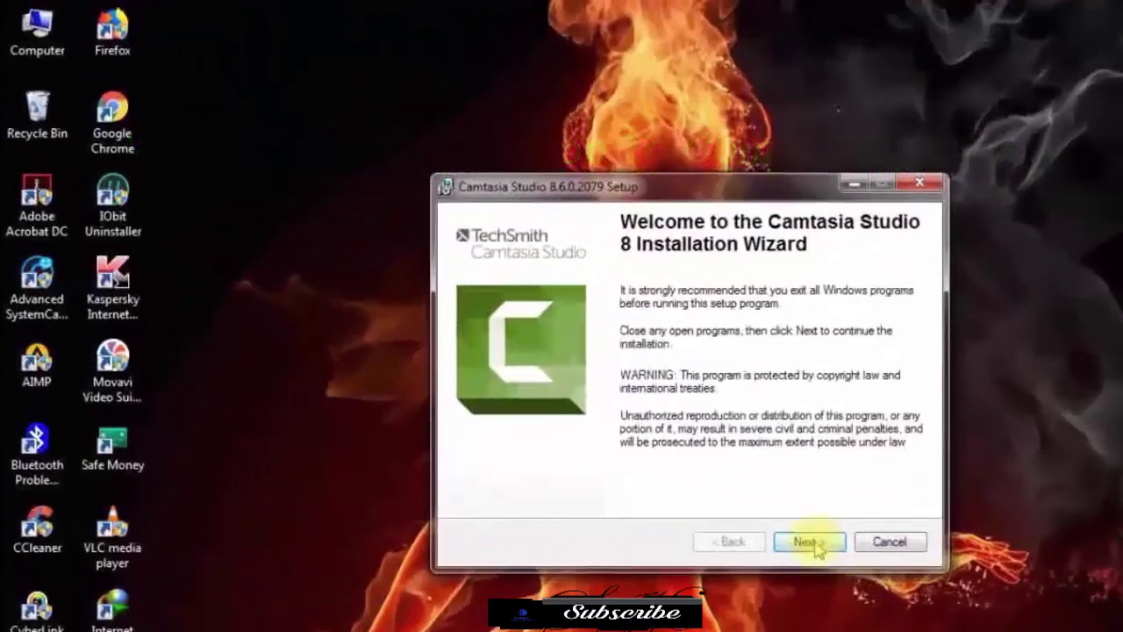
{"action": "left_click", "coordinate": [740, 485]}
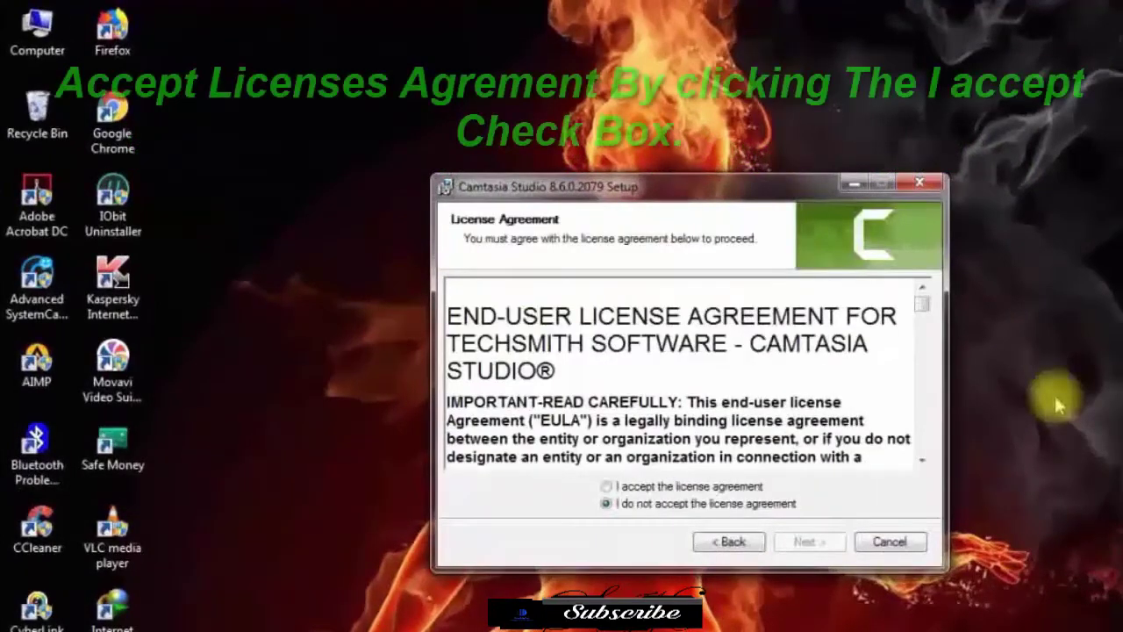
Accept the license agreement, keep the Free trial installation type and continue past the licensing page.
{"action": "left_click", "coordinate": [605, 486]}
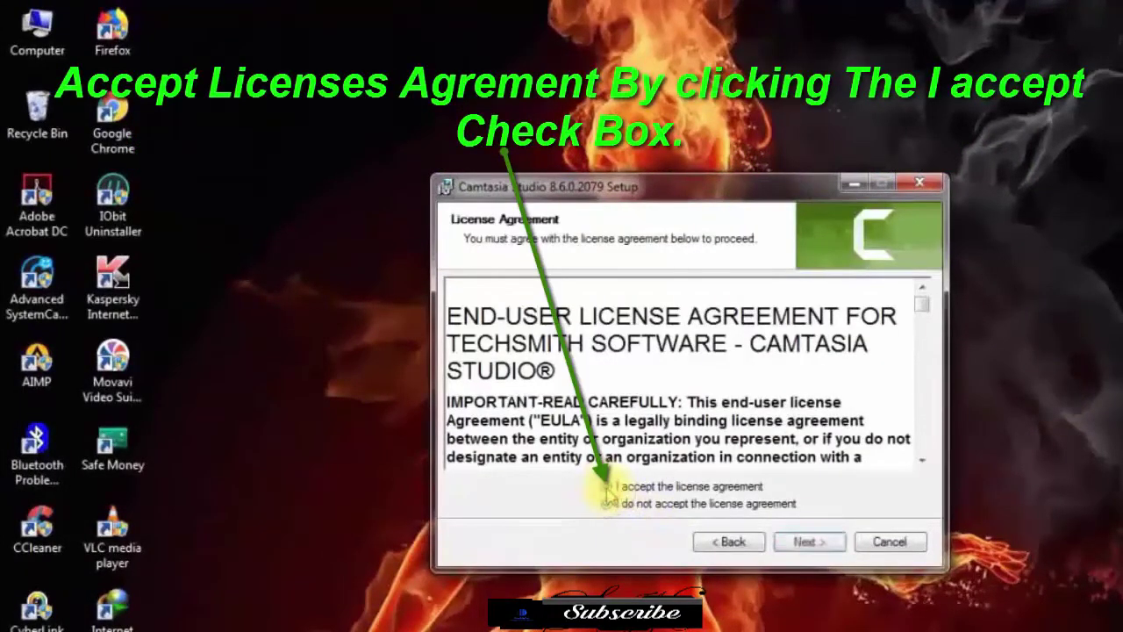
{"action": "left_click", "coordinate": [812, 542]}
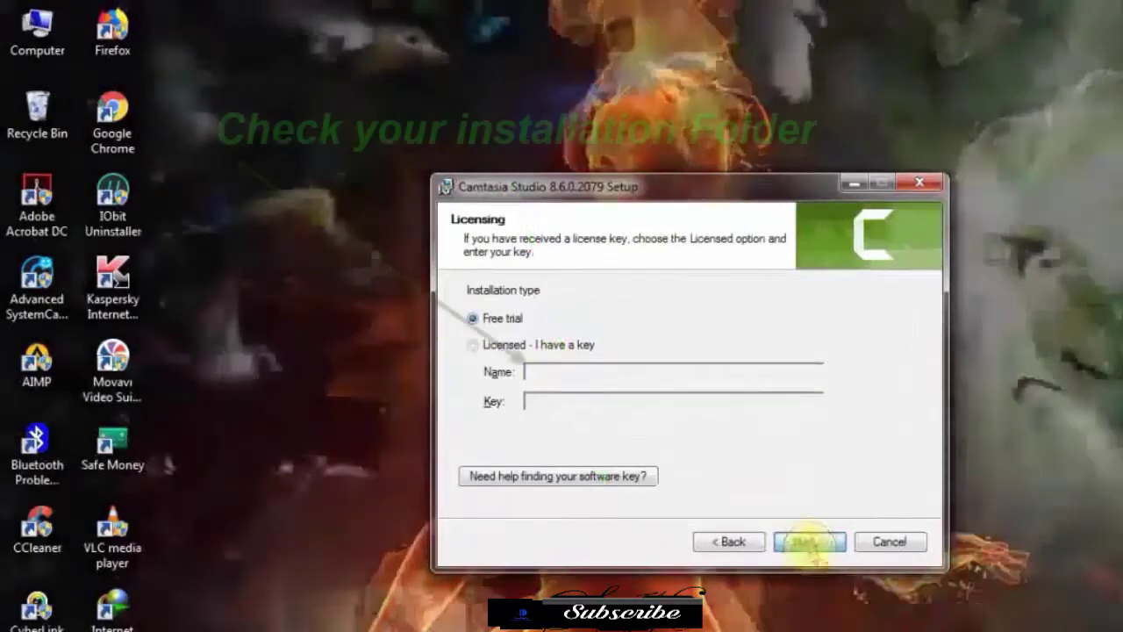
{"action": "left_click", "coordinate": [809, 542]}
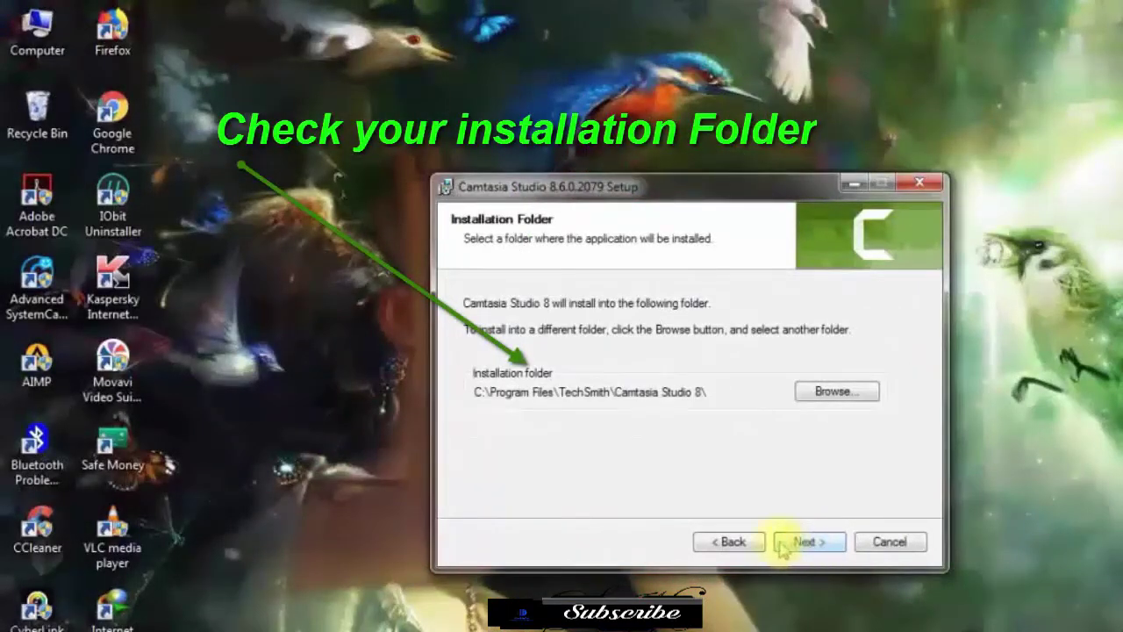
{"action": "left_click", "coordinate": [733, 541]}
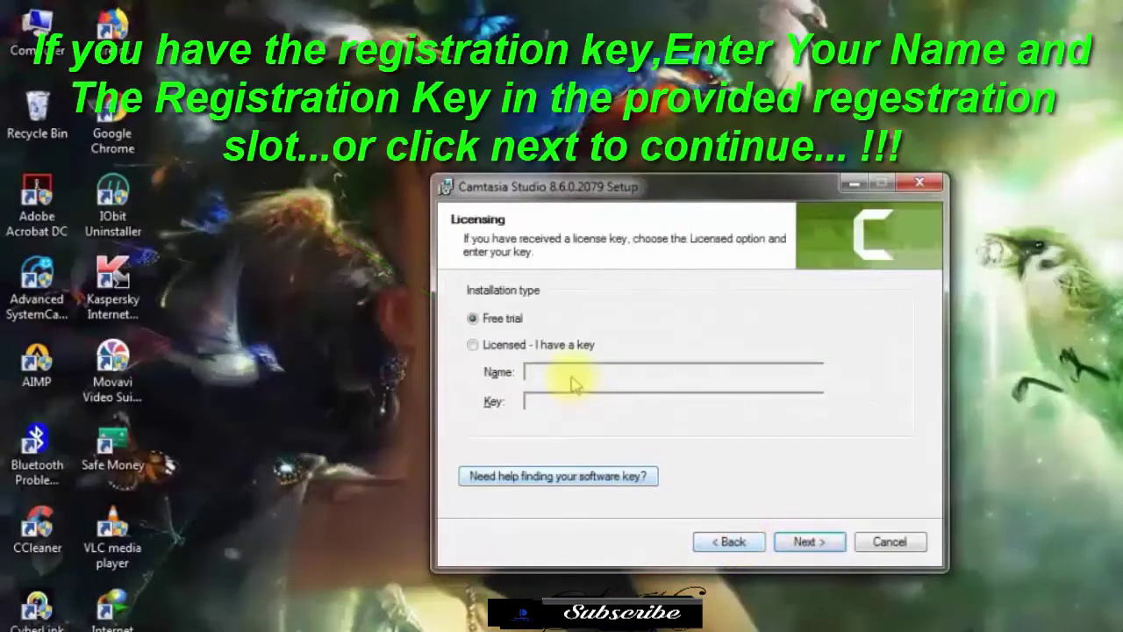
{"action": "left_click", "coordinate": [802, 542]}
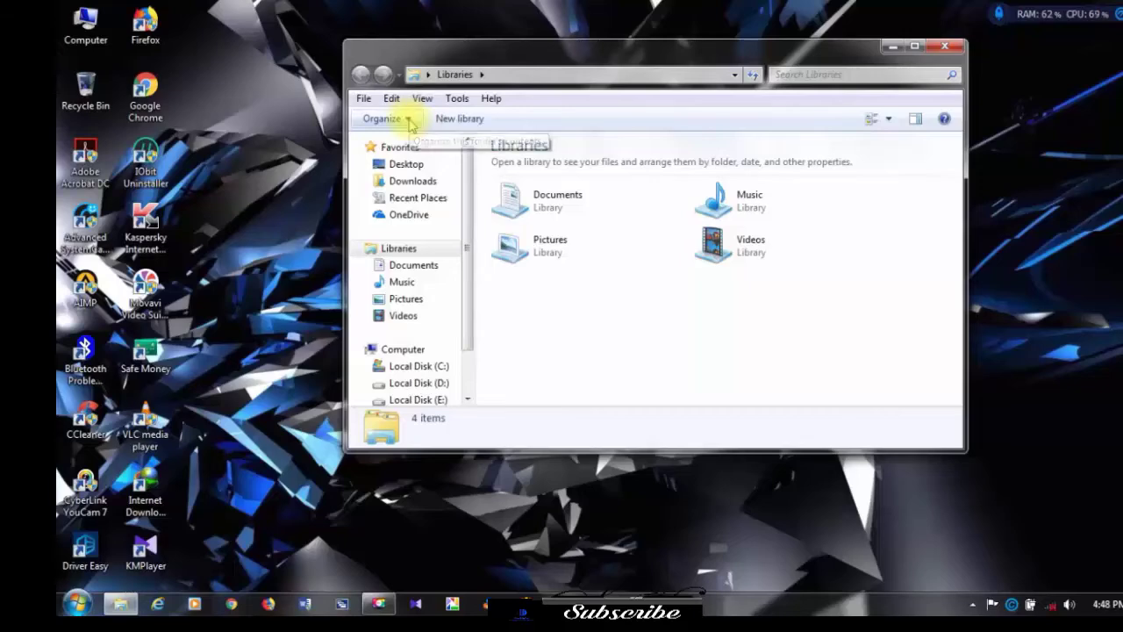
Set the folder options to show hidden files, folders, and drives, and apply the change.
{"action": "left_click", "coordinate": [409, 125]}
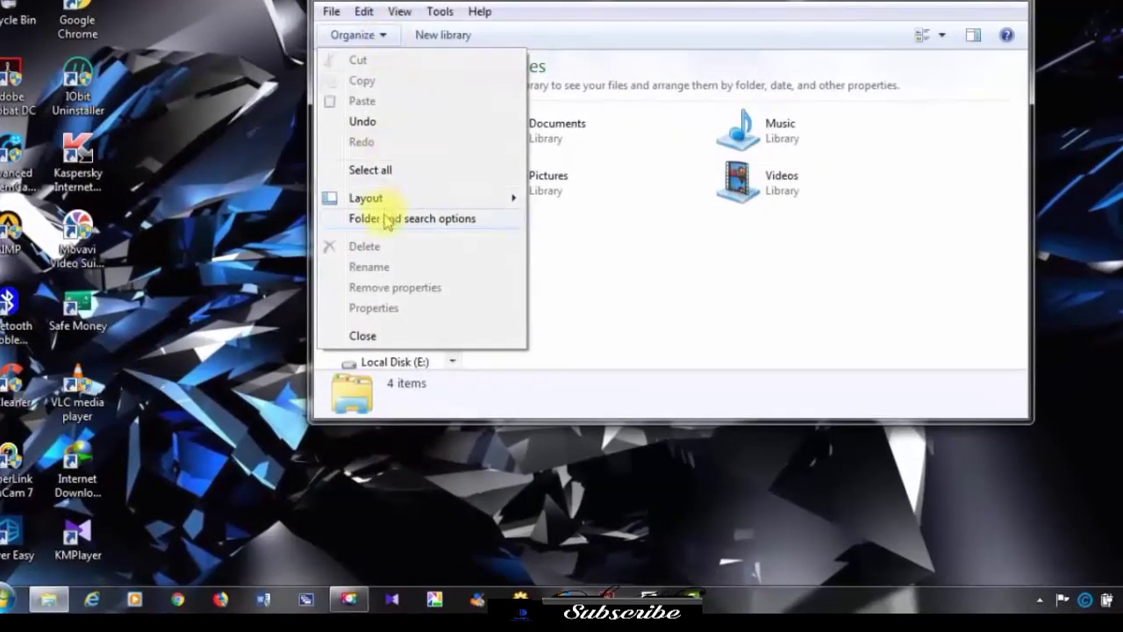
{"action": "left_click", "coordinate": [386, 221]}
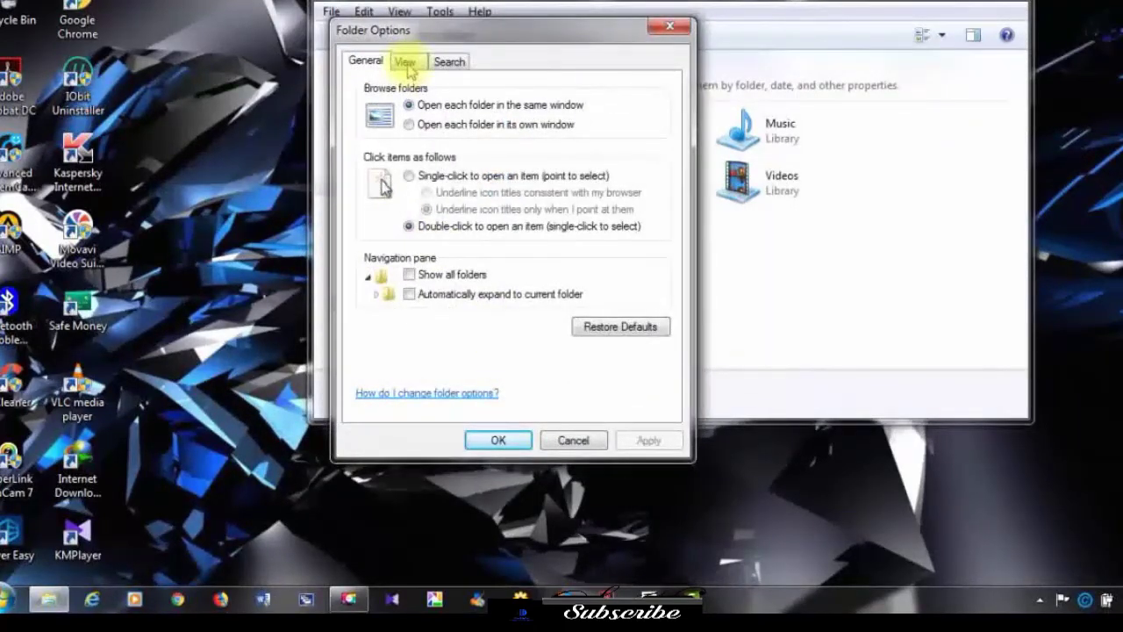
{"action": "left_click", "coordinate": [406, 64]}
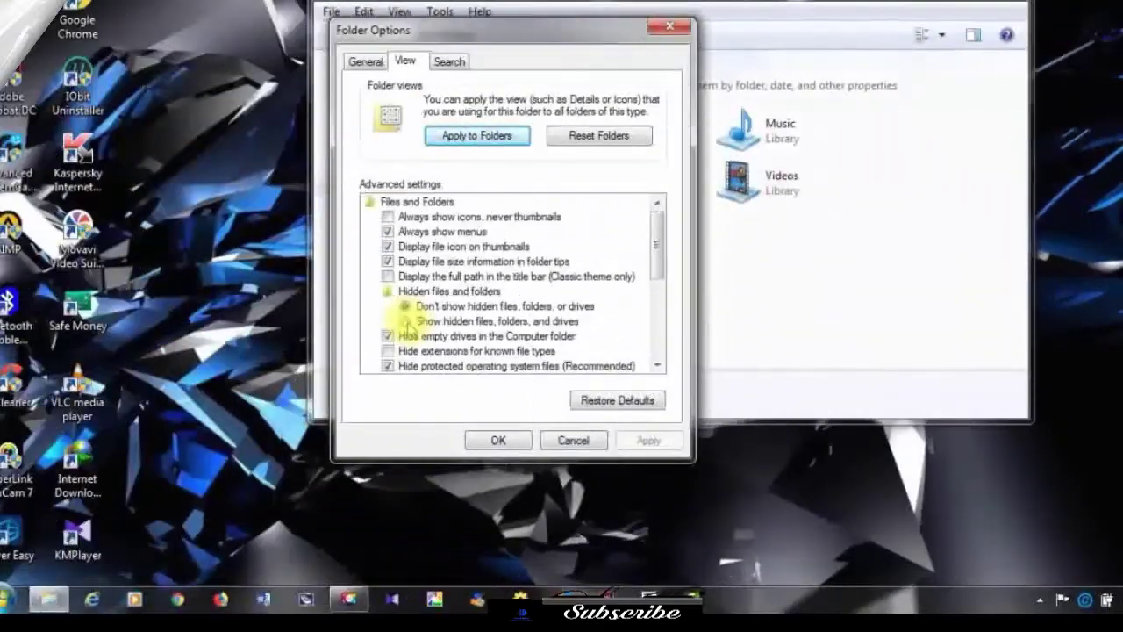
{"action": "left_click", "coordinate": [405, 322]}
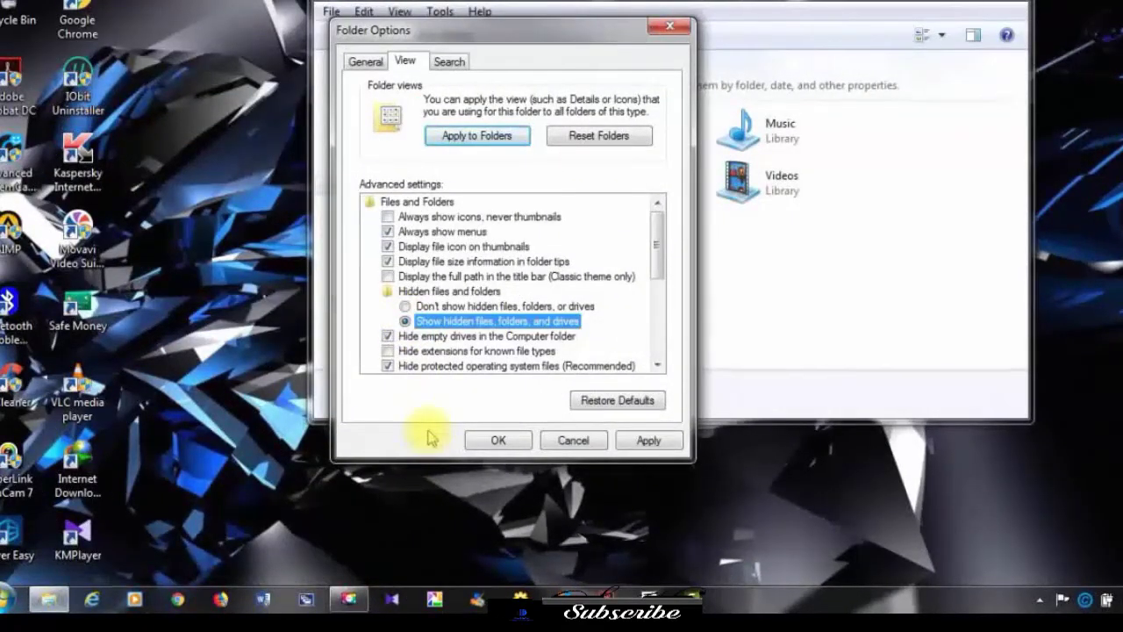
{"action": "left_click", "coordinate": [645, 441]}
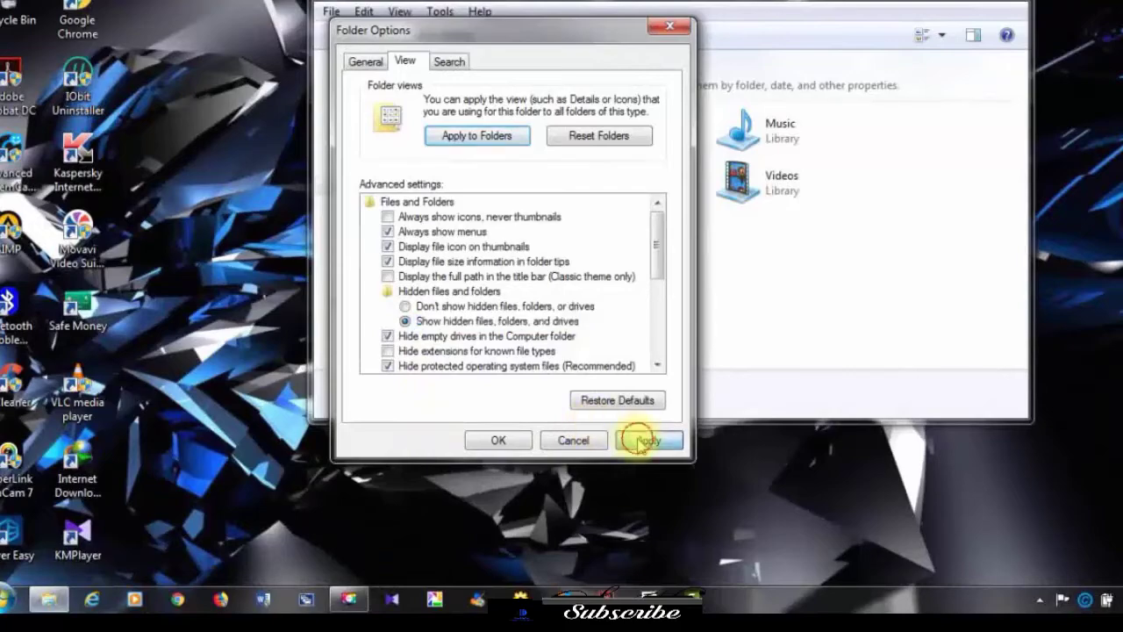
{"action": "left_click", "coordinate": [498, 441]}
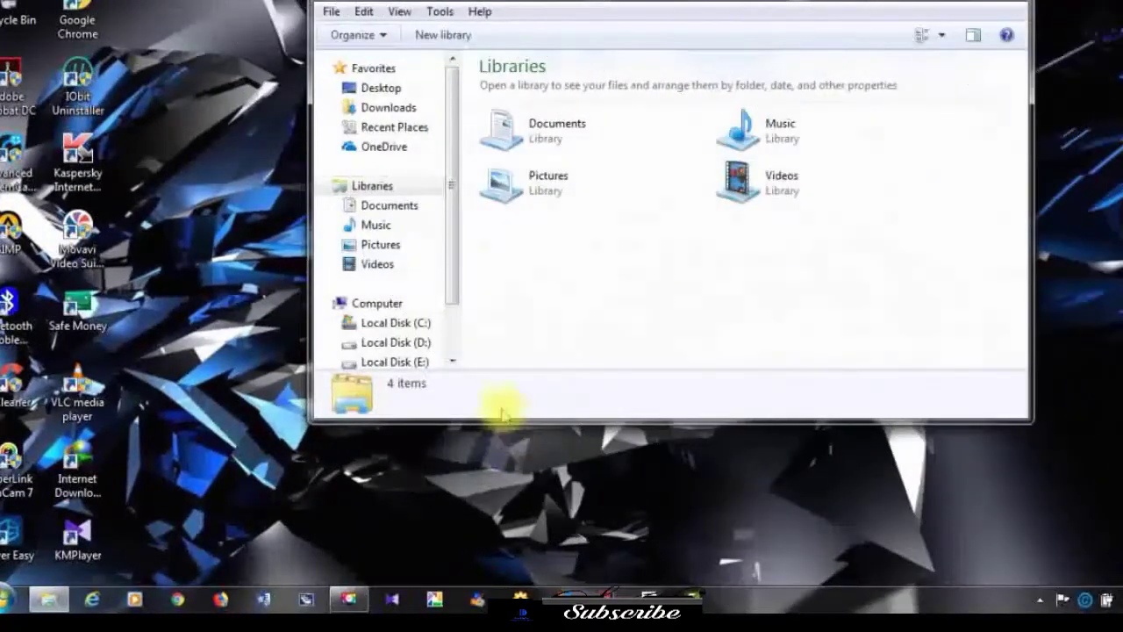
Open the Camtasia Studio 8 folder inside ProgramData\TechSmith on Local Disk (C:).
{"action": "left_click", "coordinate": [397, 323]}
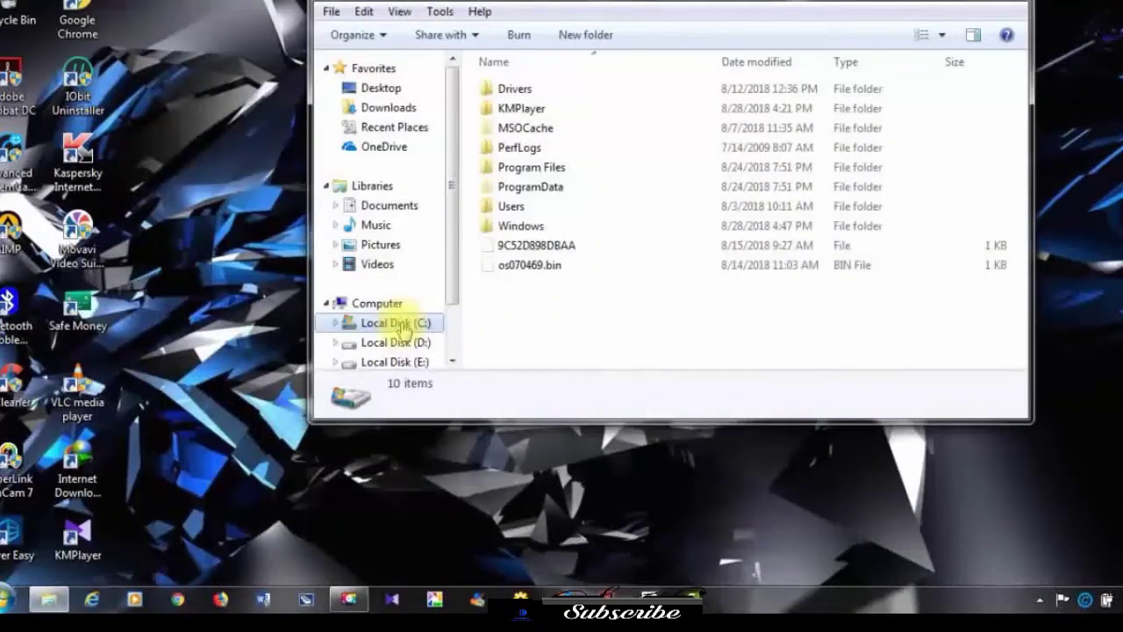
{"action": "left_click", "coordinate": [516, 190]}
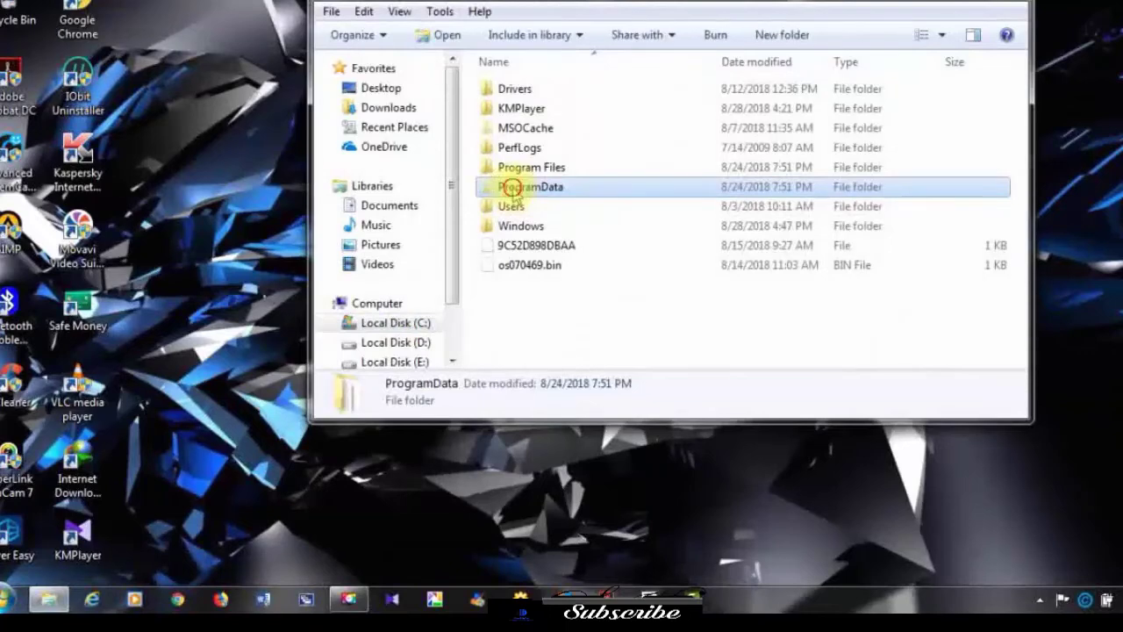
{"action": "double_click", "coordinate": [516, 189]}
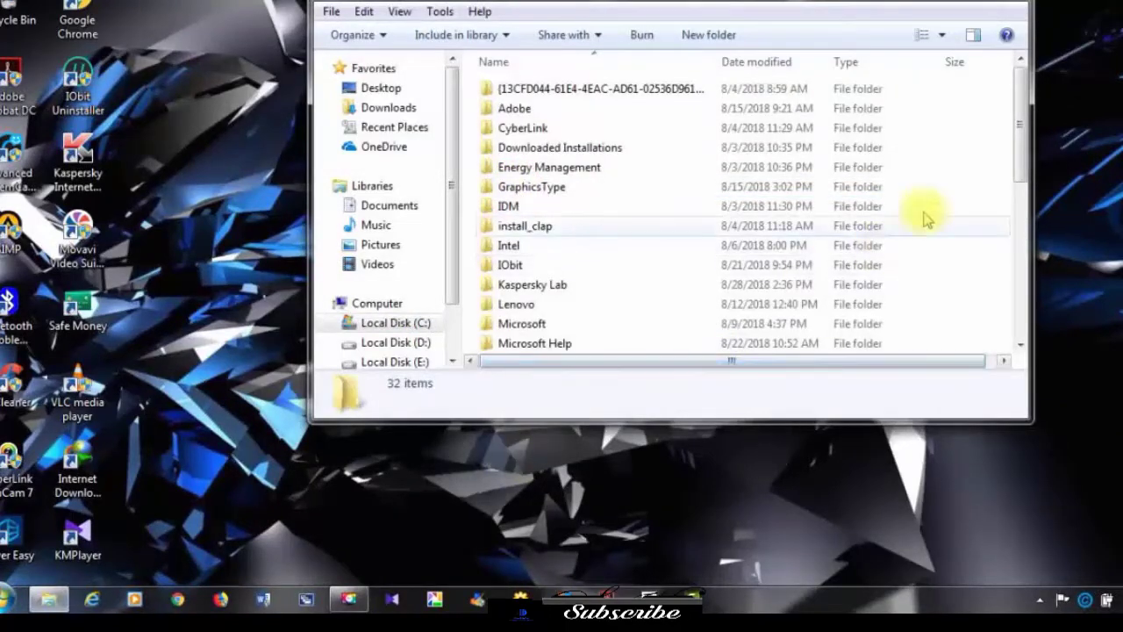
{"action": "left_click_drag", "start_coordinate": [1019, 149], "coordinate": [1027, 311]}
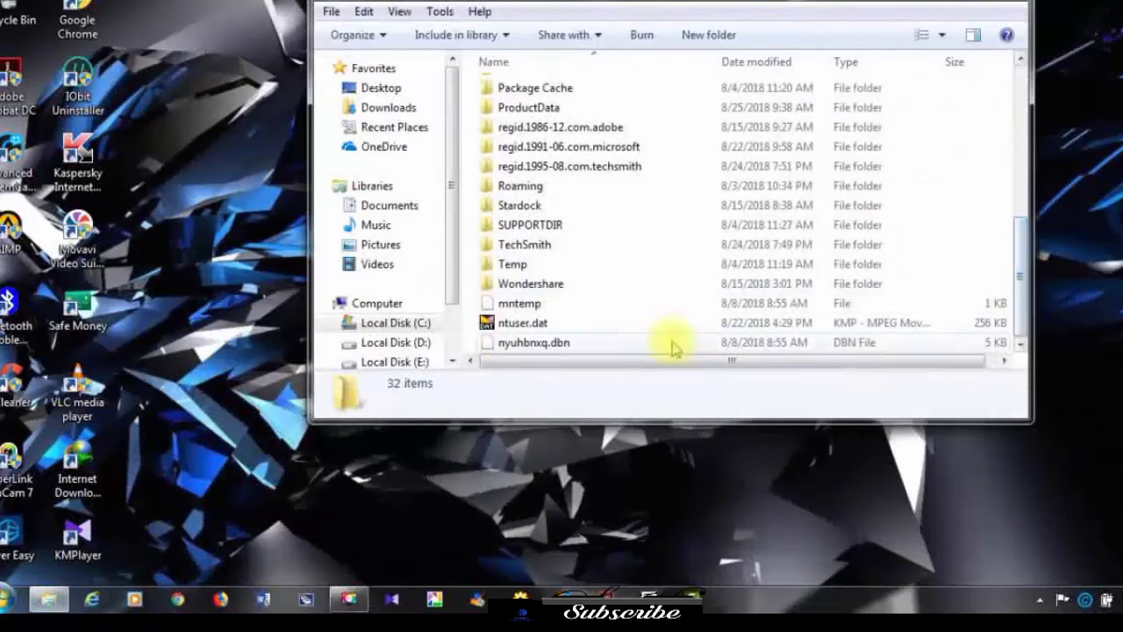
{"action": "double_click", "coordinate": [566, 248]}
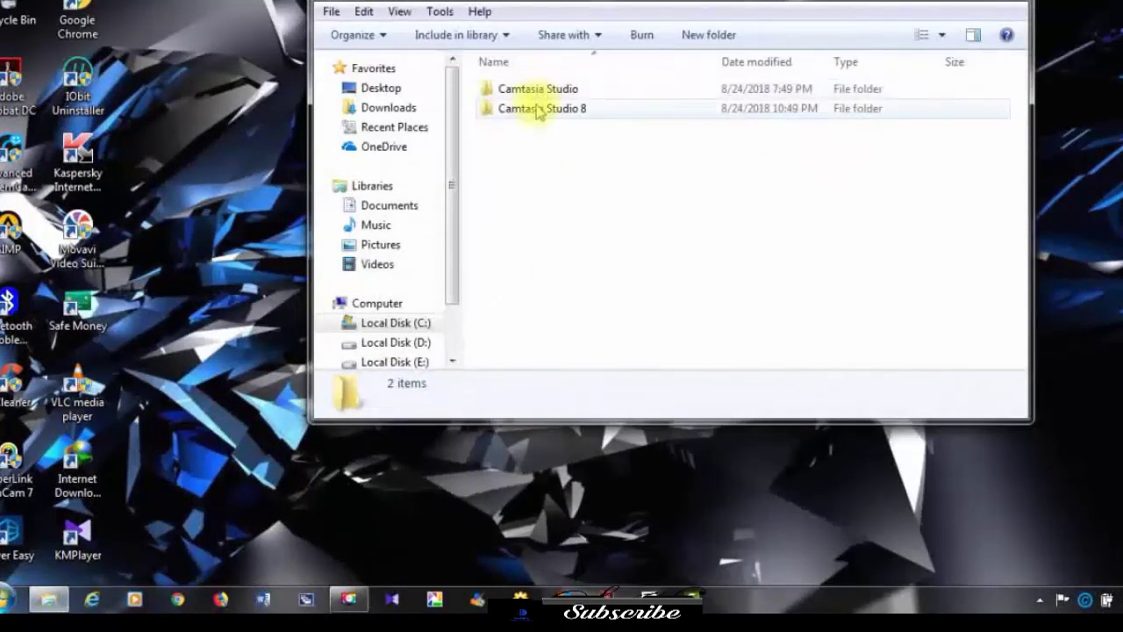
{"action": "left_click", "coordinate": [537, 107]}
{"action": "double_click", "coordinate": [537, 107]}
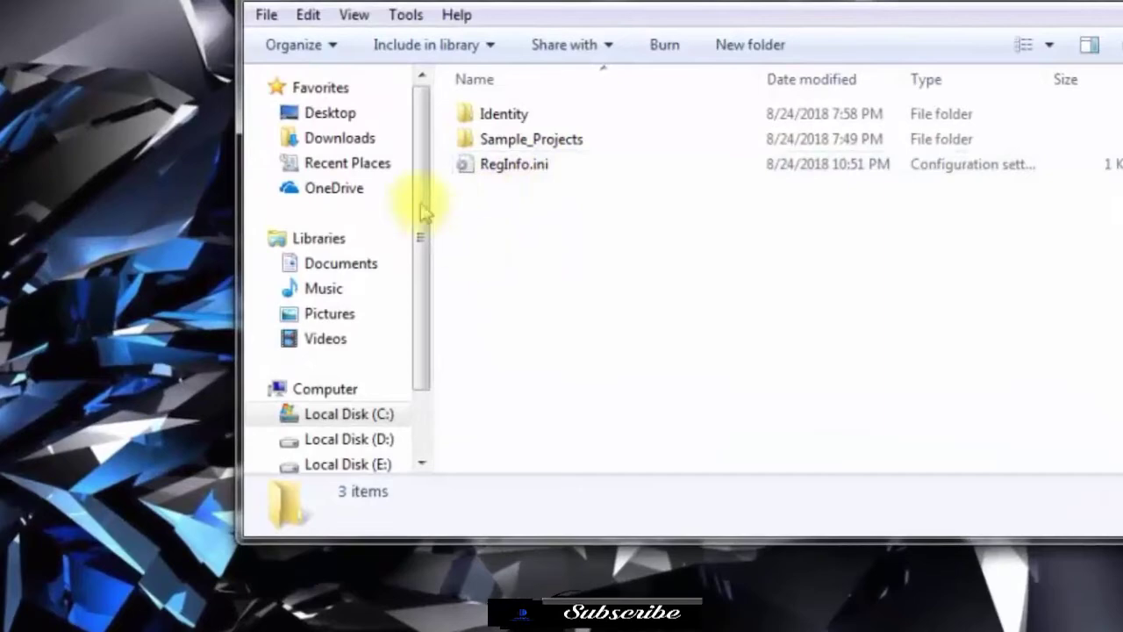
Copy RegInfo.ini from the "Camtasia Patch Files x32bit and x64bit" folder under Programs in the Downloads folder.
{"action": "left_click", "coordinate": [372, 144]}
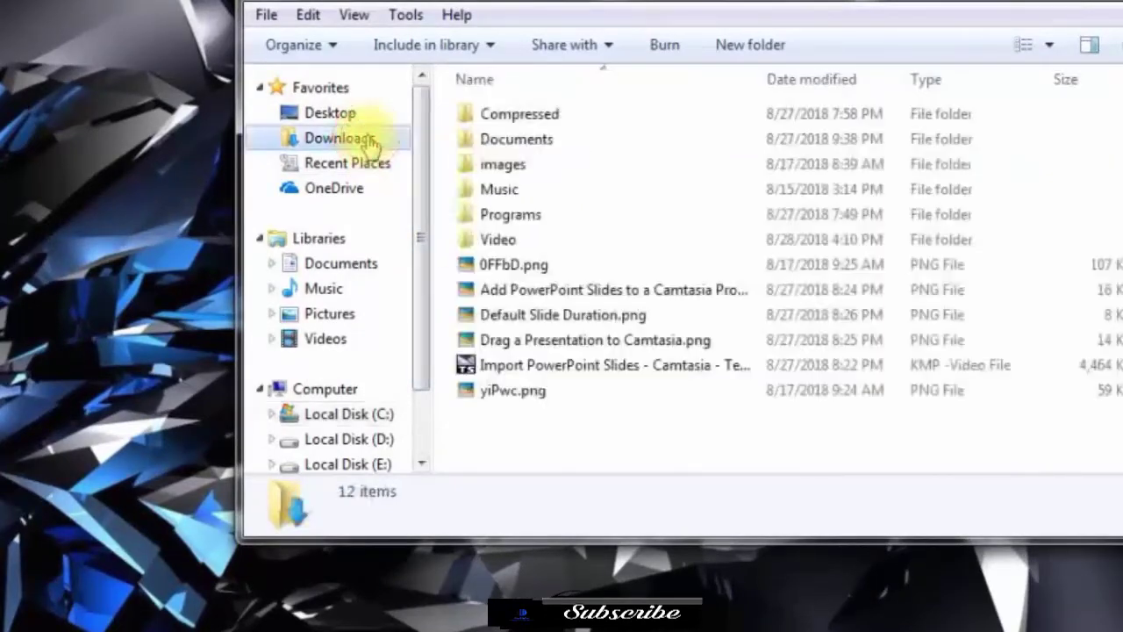
{"action": "double_click", "coordinate": [496, 215]}
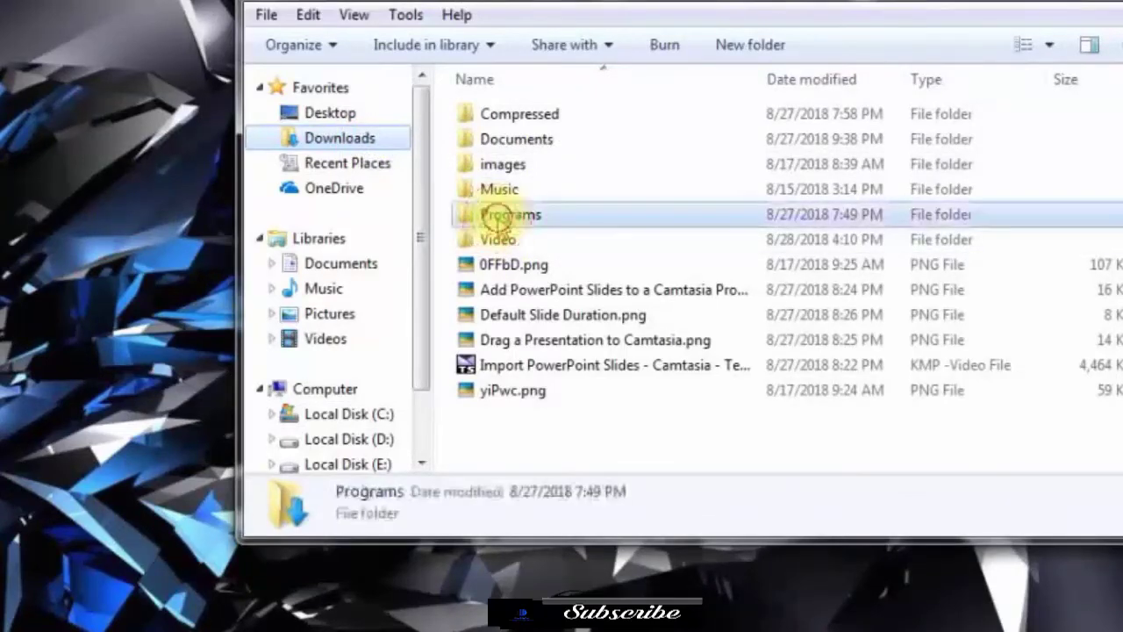
{"action": "double_click", "coordinate": [500, 184]}
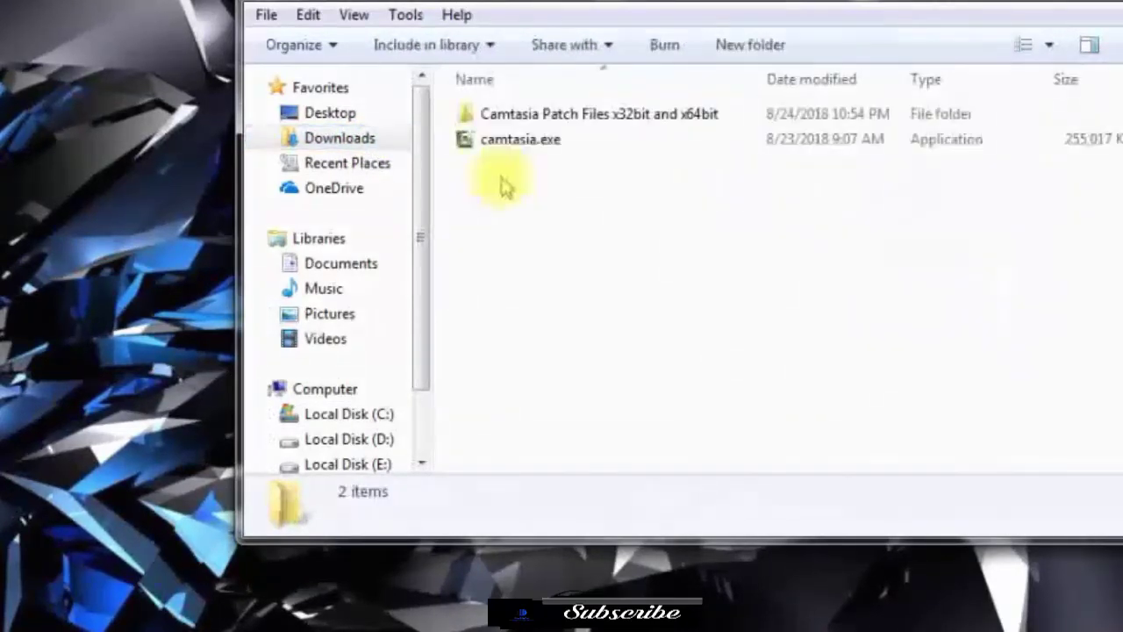
{"action": "double_click", "coordinate": [500, 115]}
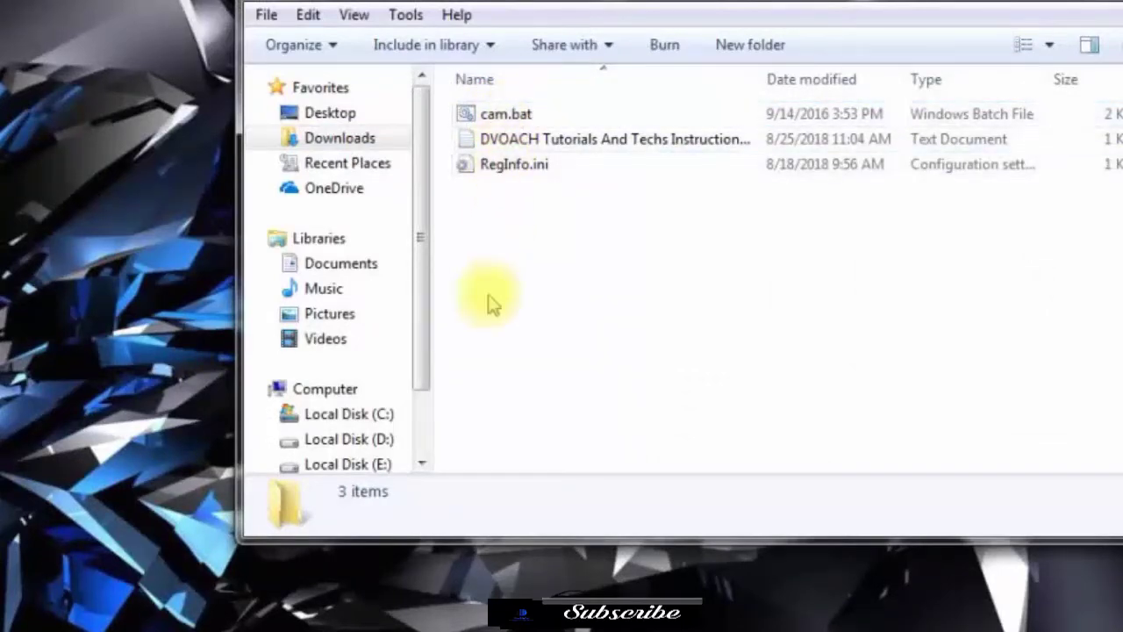
{"action": "right_click", "coordinate": [499, 175]}
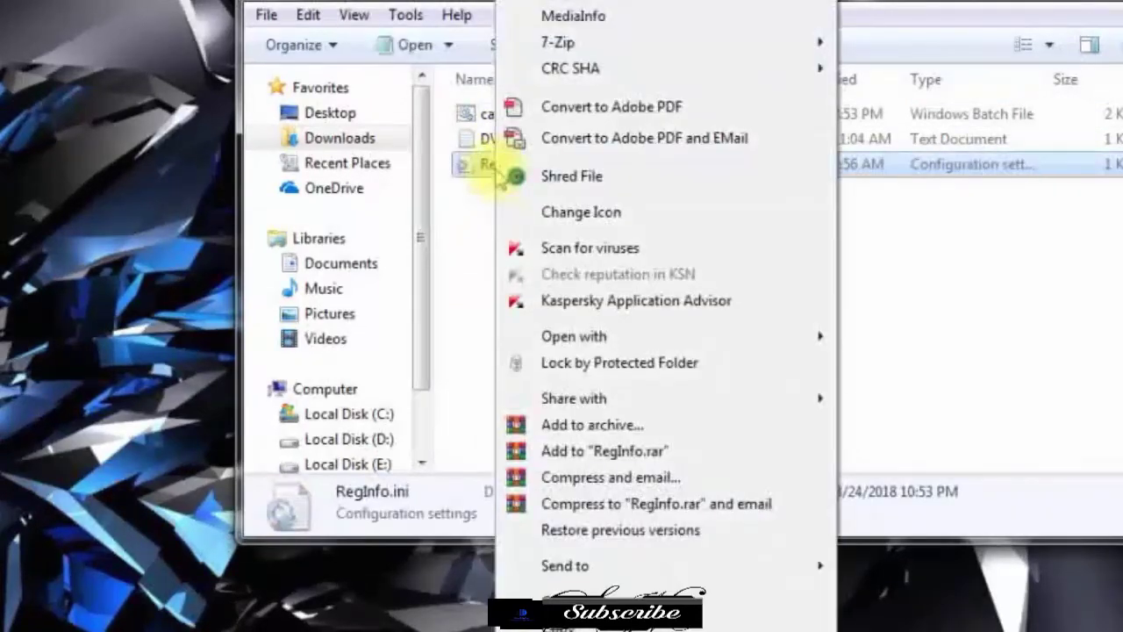
{"action": "left_click", "coordinate": [562, 580]}
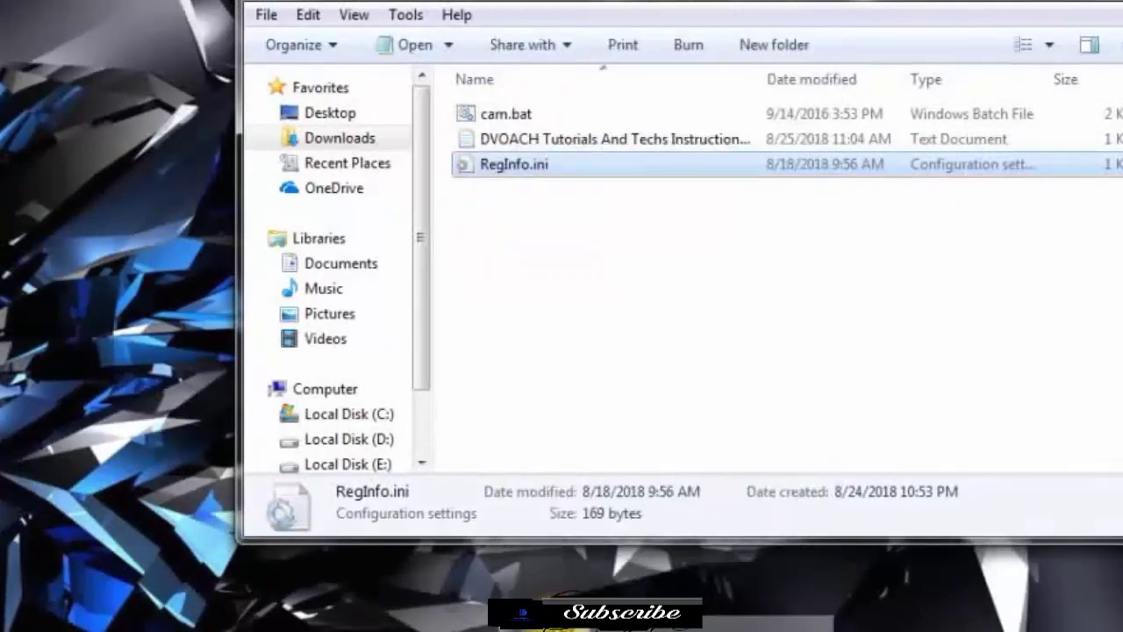
Return to the Camtasia Studio 8 folder in ProgramData\TechSmith.
{"action": "left_click", "coordinate": [270, 25]}
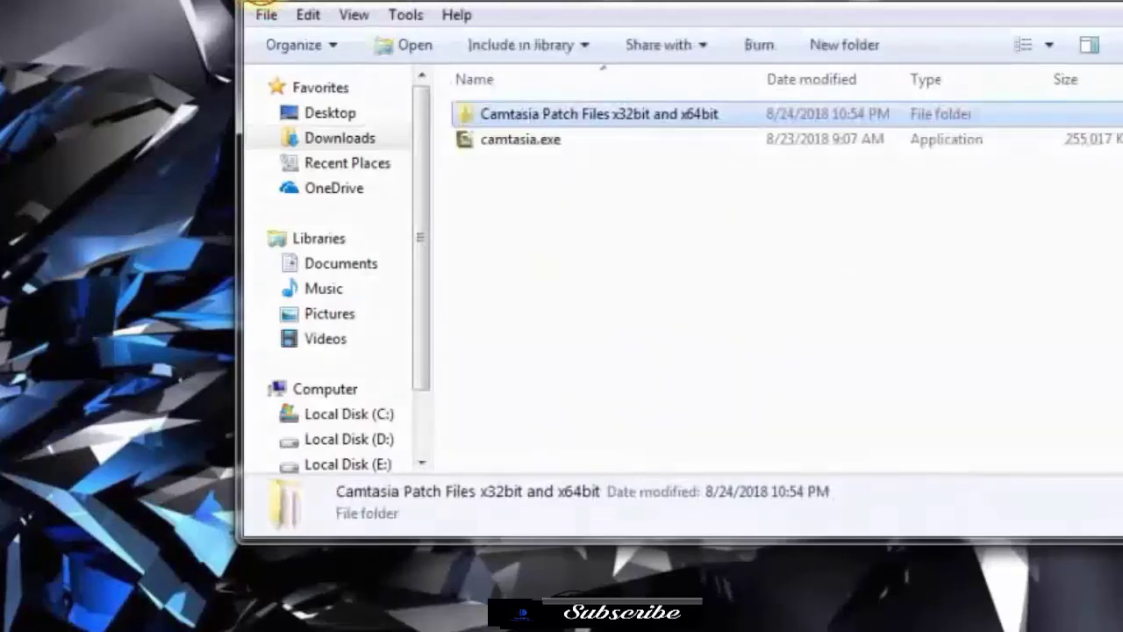
{"action": "left_click", "coordinate": [271, 25]}
{"action": "left_click", "coordinate": [271, 25]}
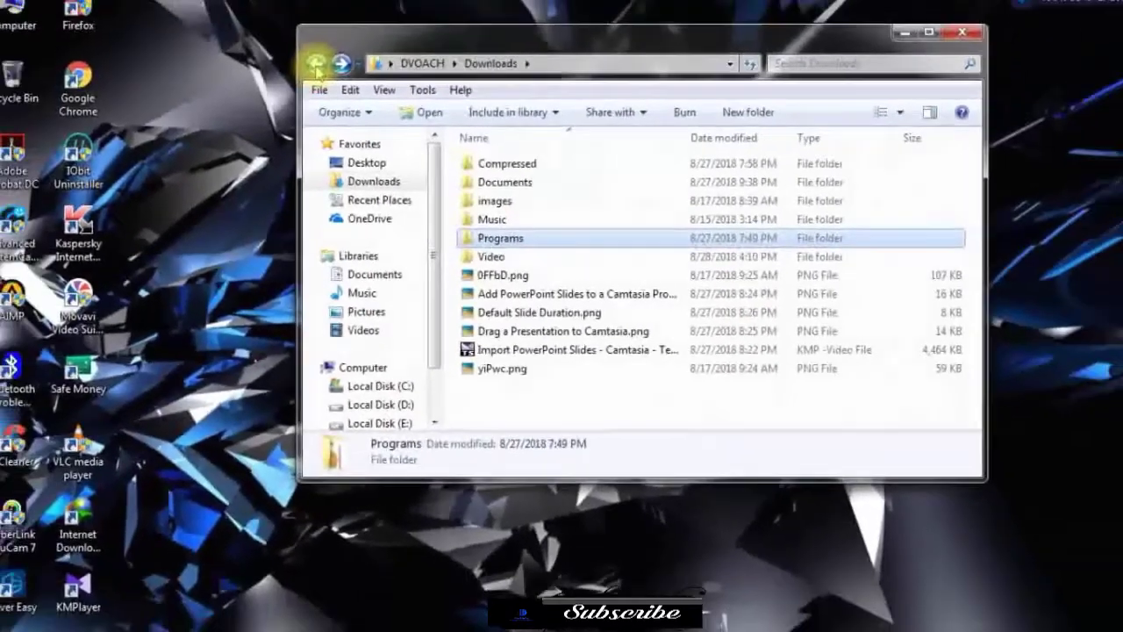
{"action": "left_click", "coordinate": [316, 64]}
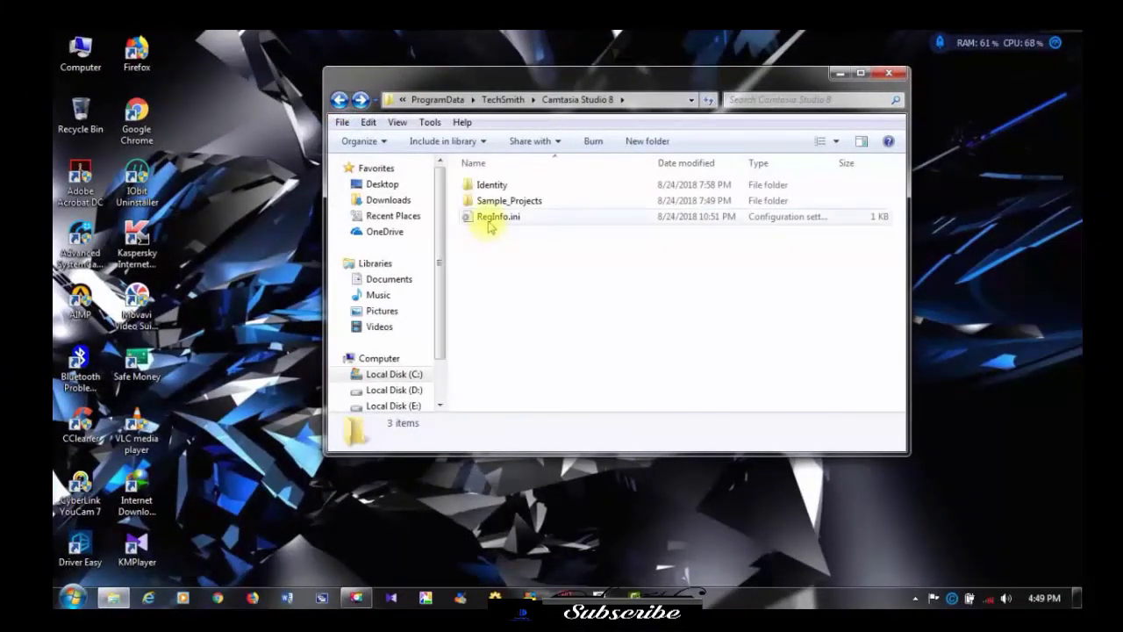
{"action": "left_click", "coordinate": [490, 223]}
{"action": "right_click", "coordinate": [490, 225]}
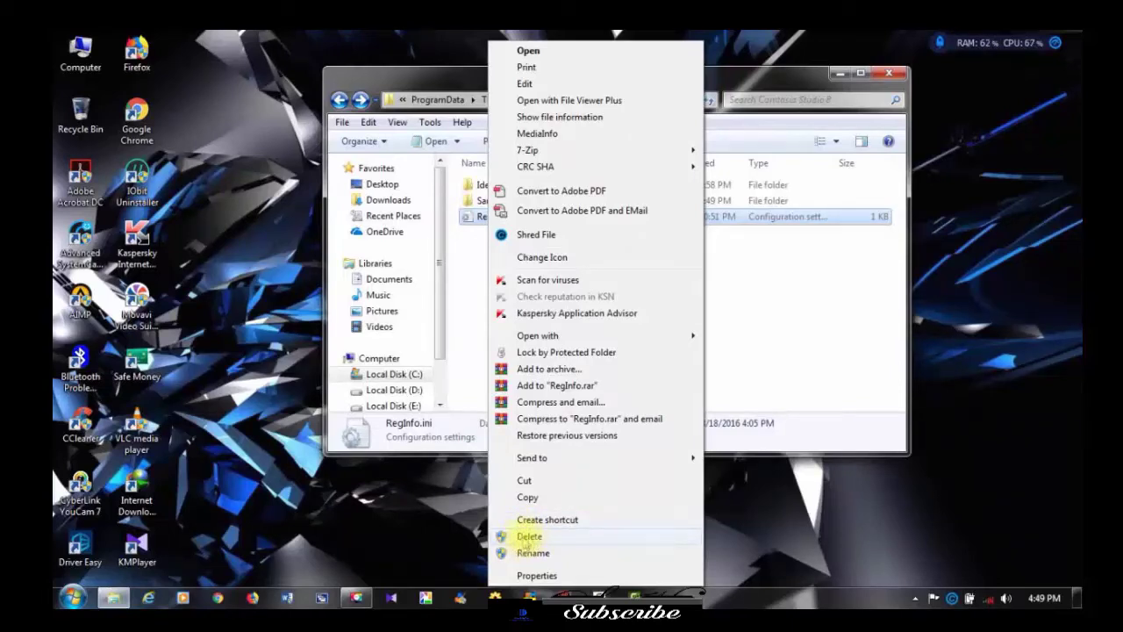
{"action": "left_click", "coordinate": [472, 360]}
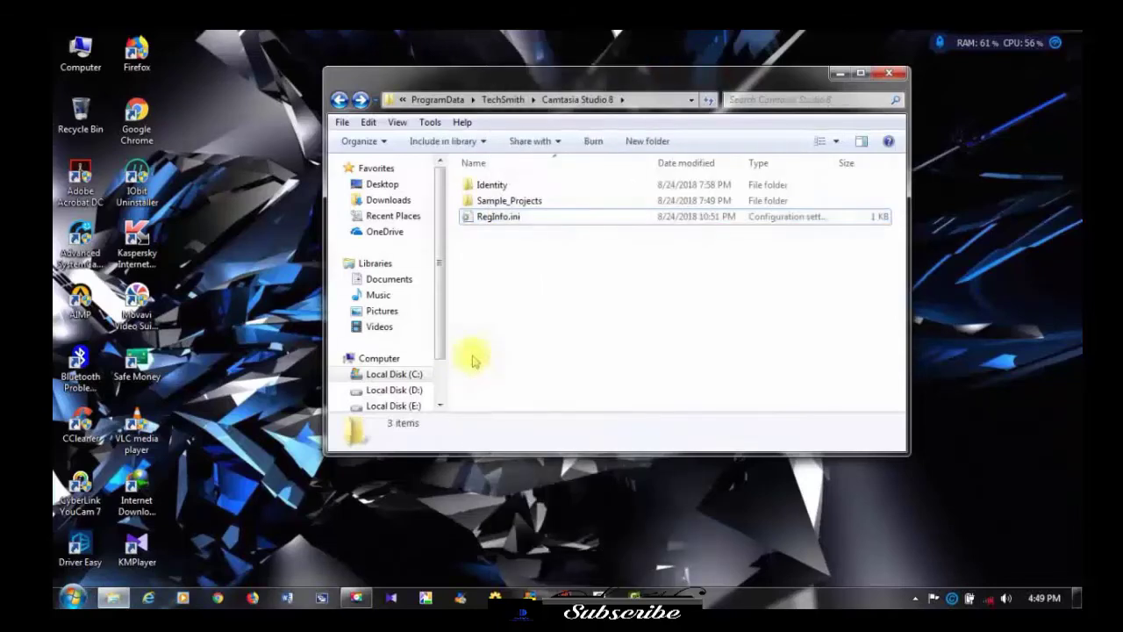
Paste the copied RegInfo.ini into the Camtasia Studio 8 folder, replacing the existing file with administrator permission.
{"action": "right_click", "coordinate": [471, 255]}
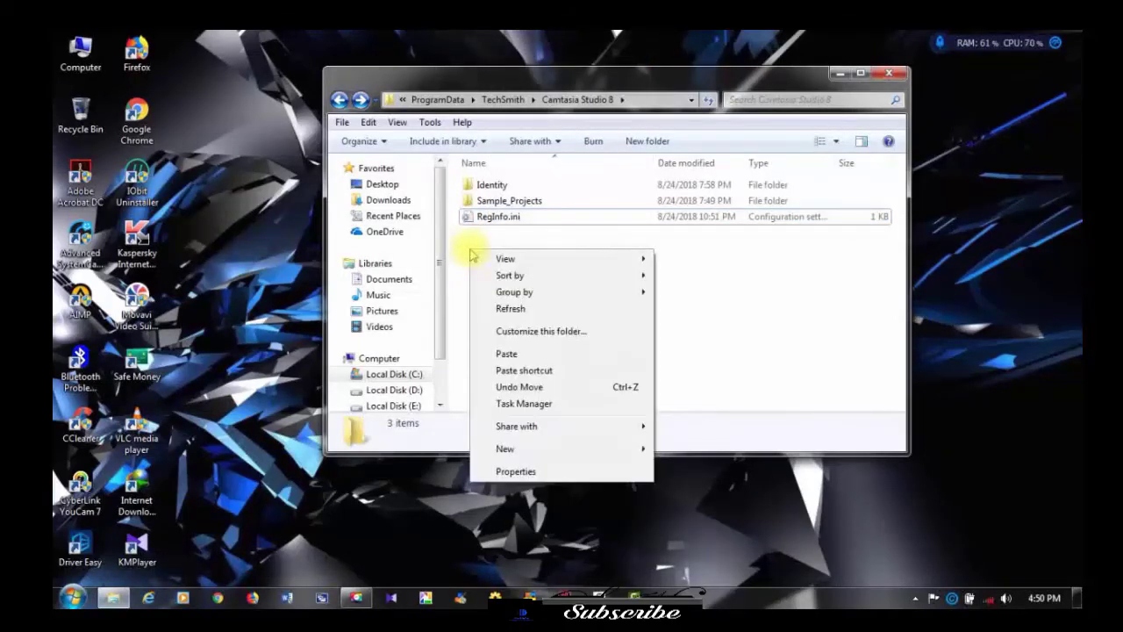
{"action": "left_click", "coordinate": [507, 353]}
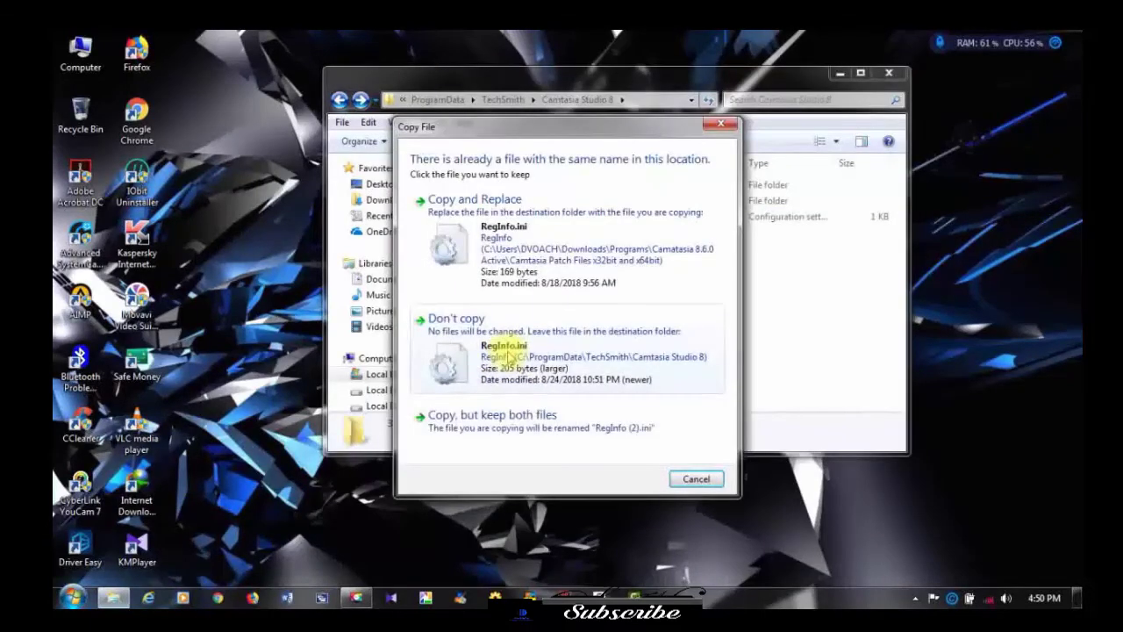
{"action": "left_click", "coordinate": [463, 203]}
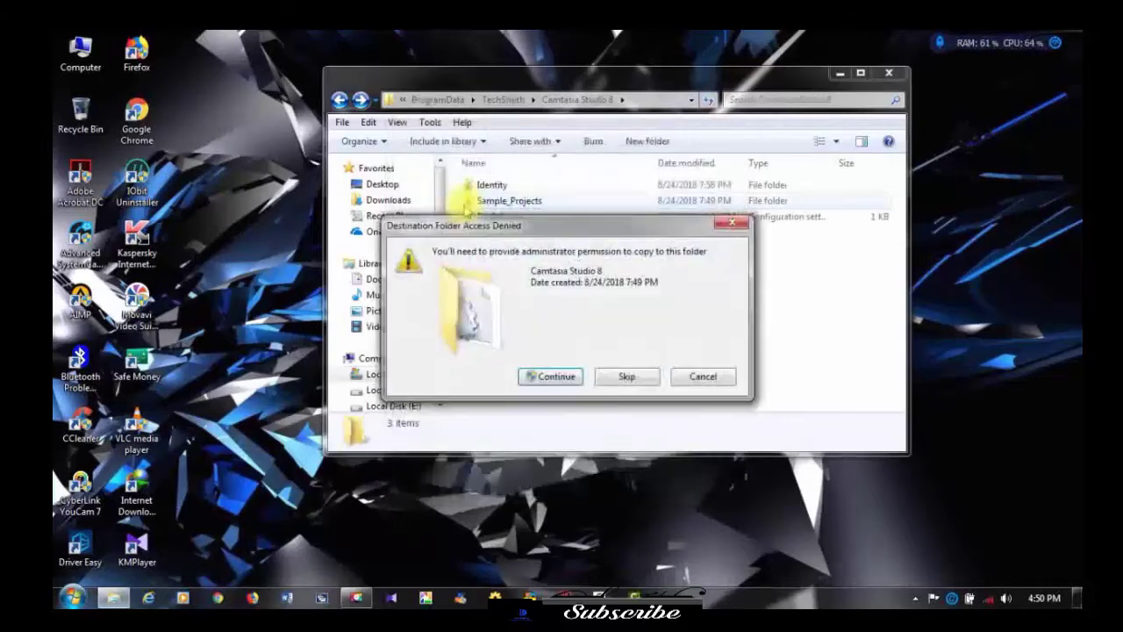
{"action": "left_click", "coordinate": [549, 377]}
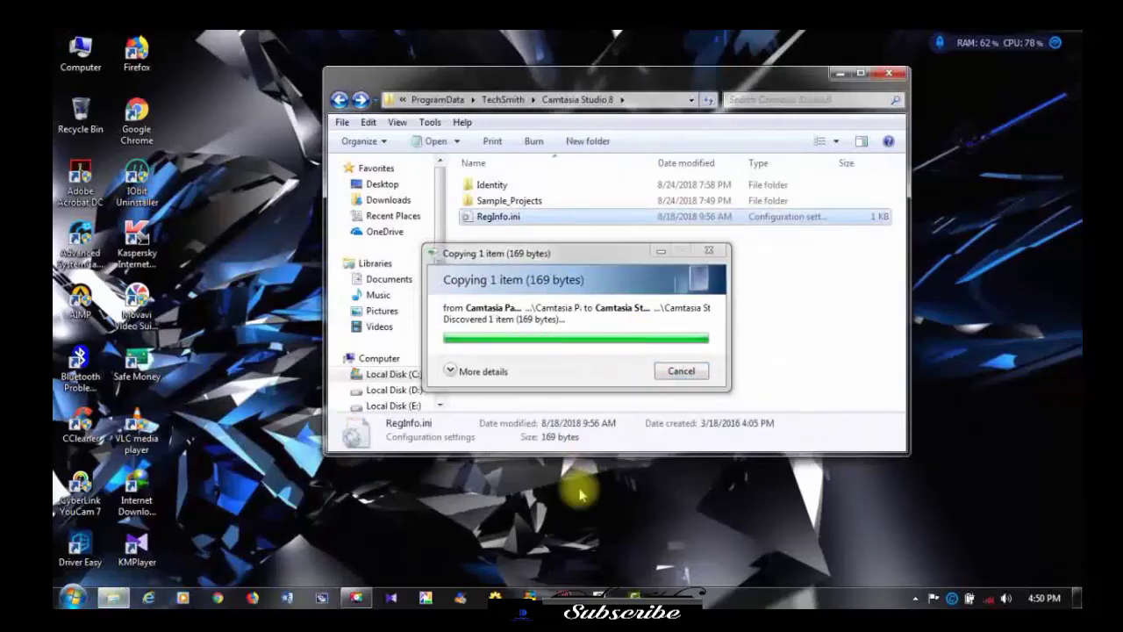
Leave the Camtasia Studio 8 folder and open the root of Local Disk (C:).
{"action": "left_click", "coordinate": [339, 97]}
{"action": "left_click", "coordinate": [339, 97]}
{"action": "left_click", "coordinate": [340, 98]}
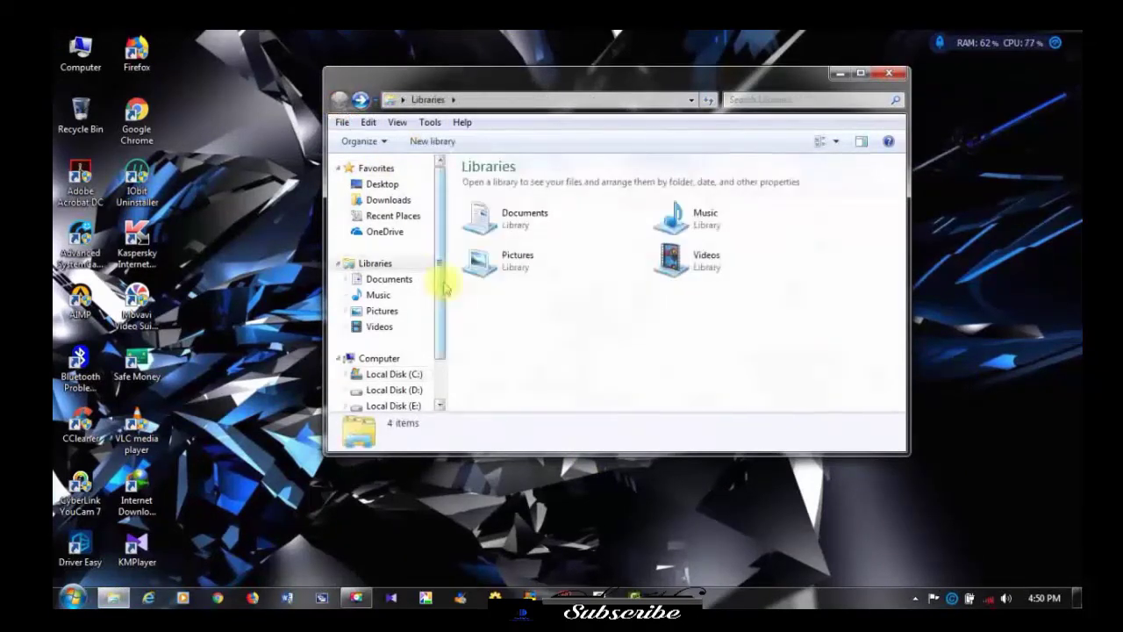
{"action": "left_click", "coordinate": [416, 379]}
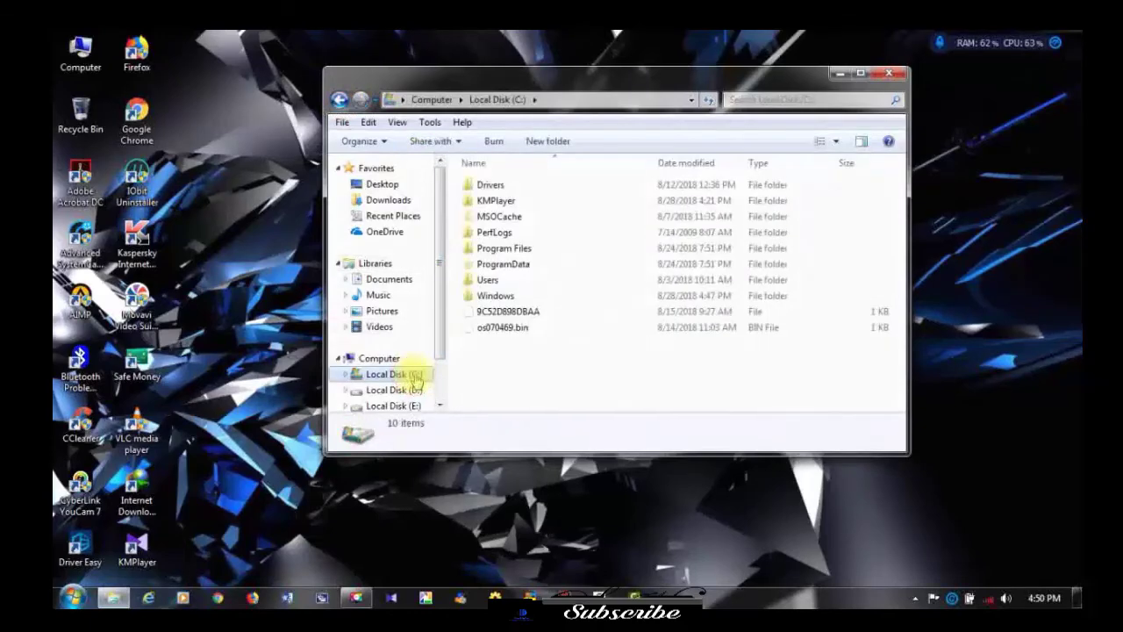
Set the folder options to "Don't show hidden files, folders, or drives", apply them, and close the file browser window.
{"action": "left_click", "coordinate": [368, 141]}
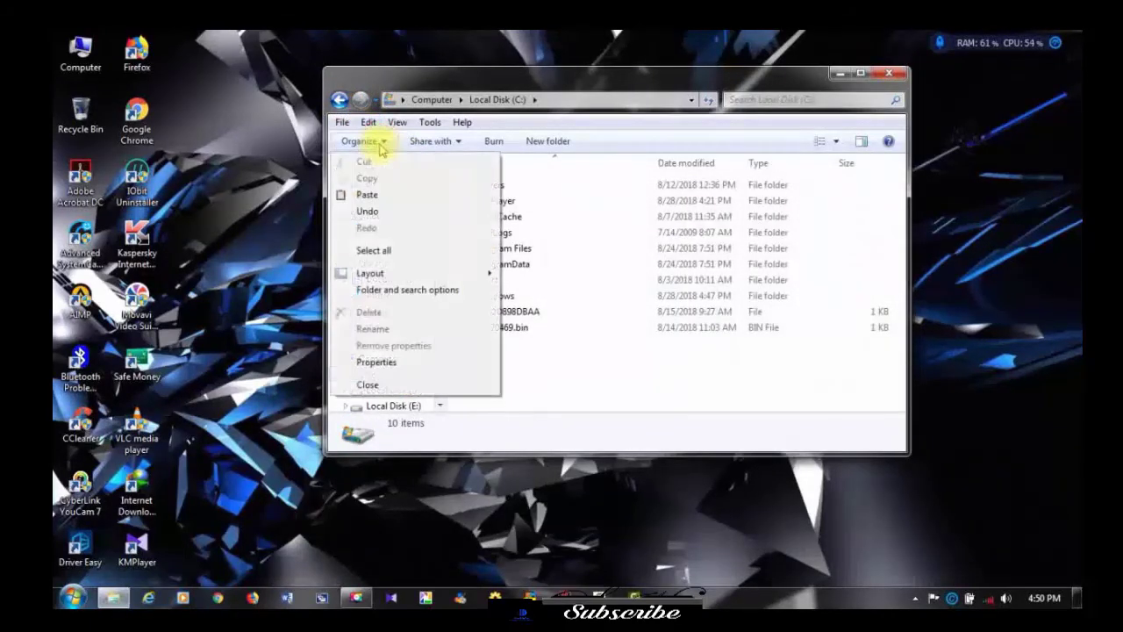
{"action": "left_click", "coordinate": [373, 299]}
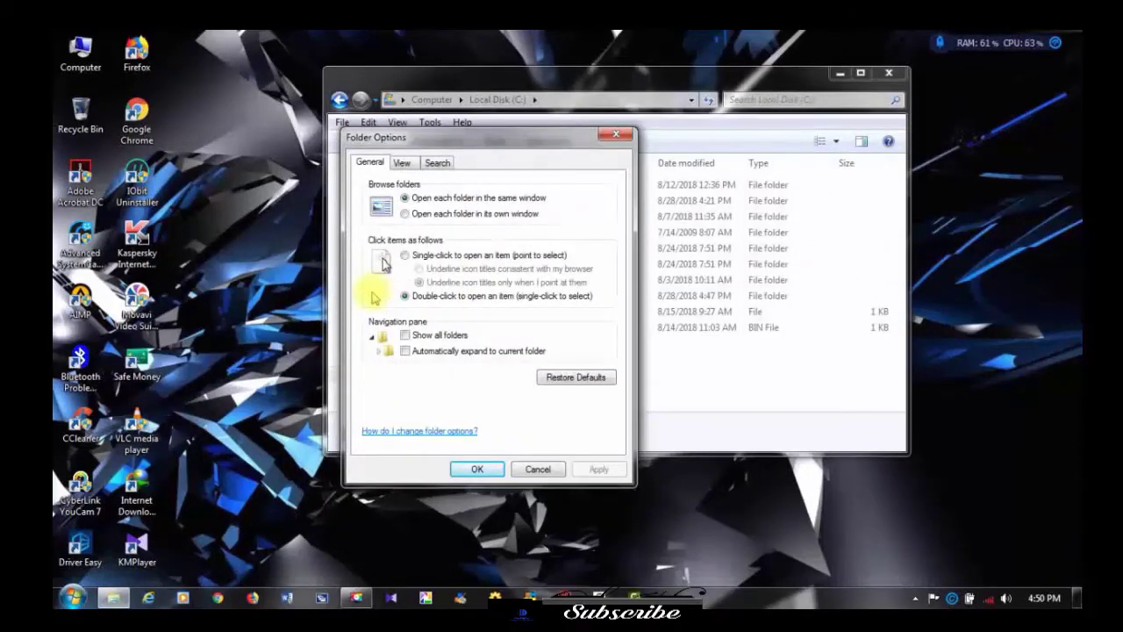
{"action": "left_click", "coordinate": [402, 164]}
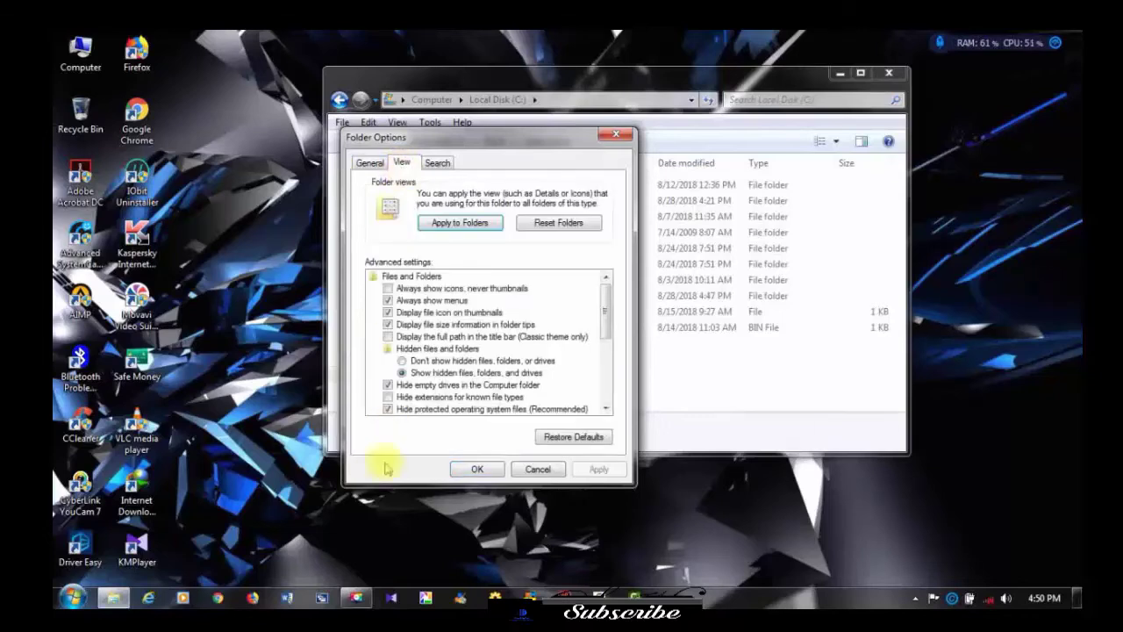
{"action": "left_click", "coordinate": [403, 361]}
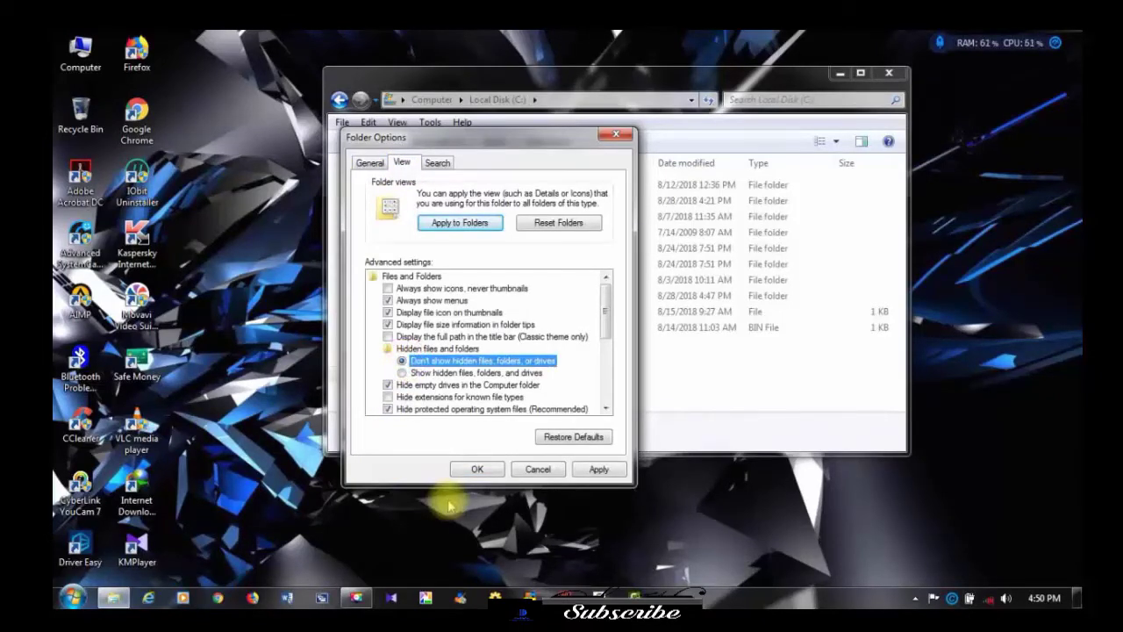
{"action": "left_click", "coordinate": [600, 470]}
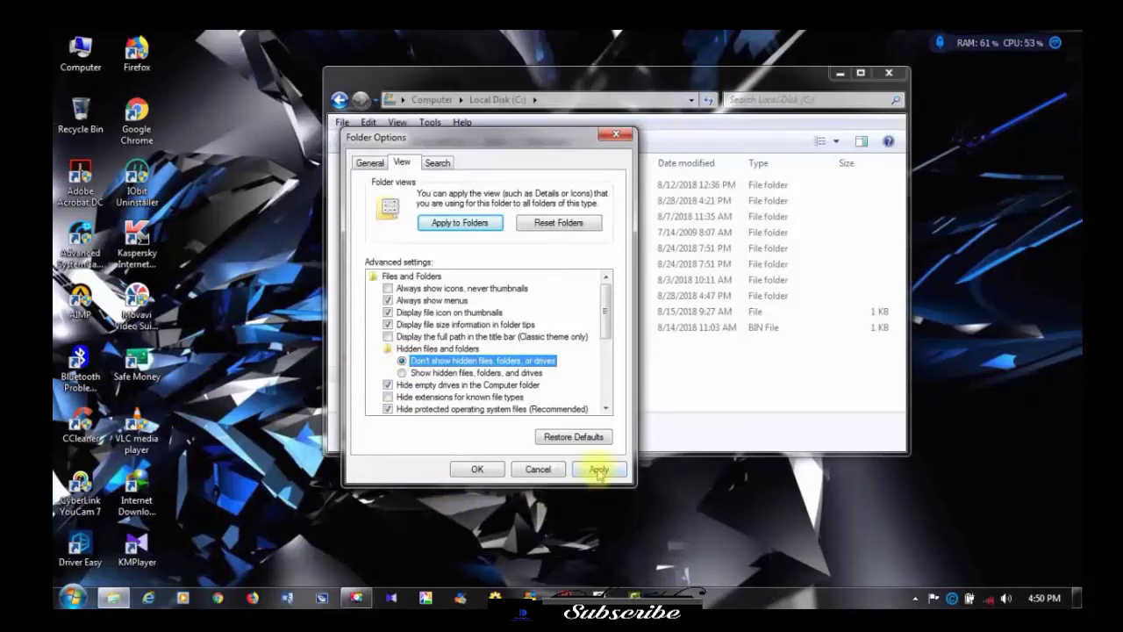
{"action": "left_click", "coordinate": [477, 469]}
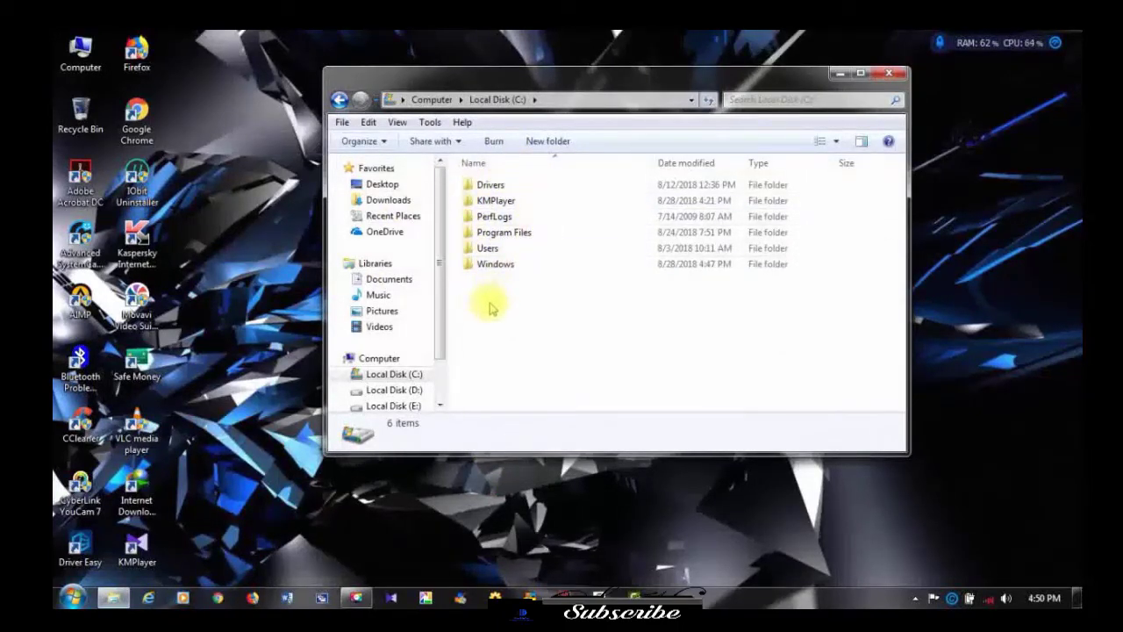
{"action": "left_click", "coordinate": [343, 108]}
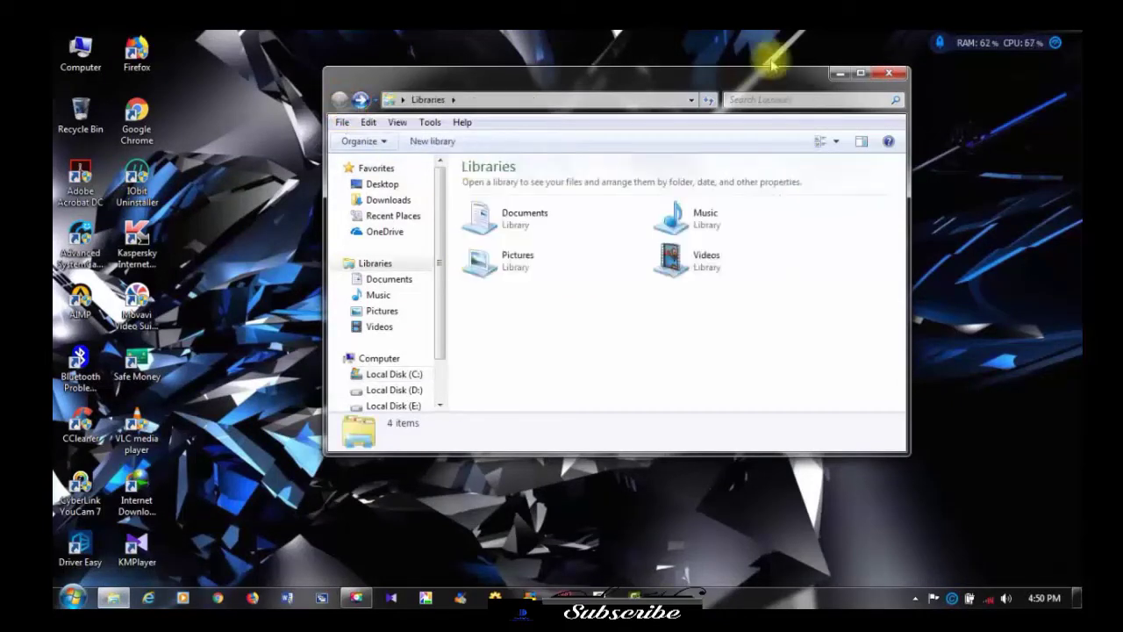
{"action": "left_click", "coordinate": [888, 73]}
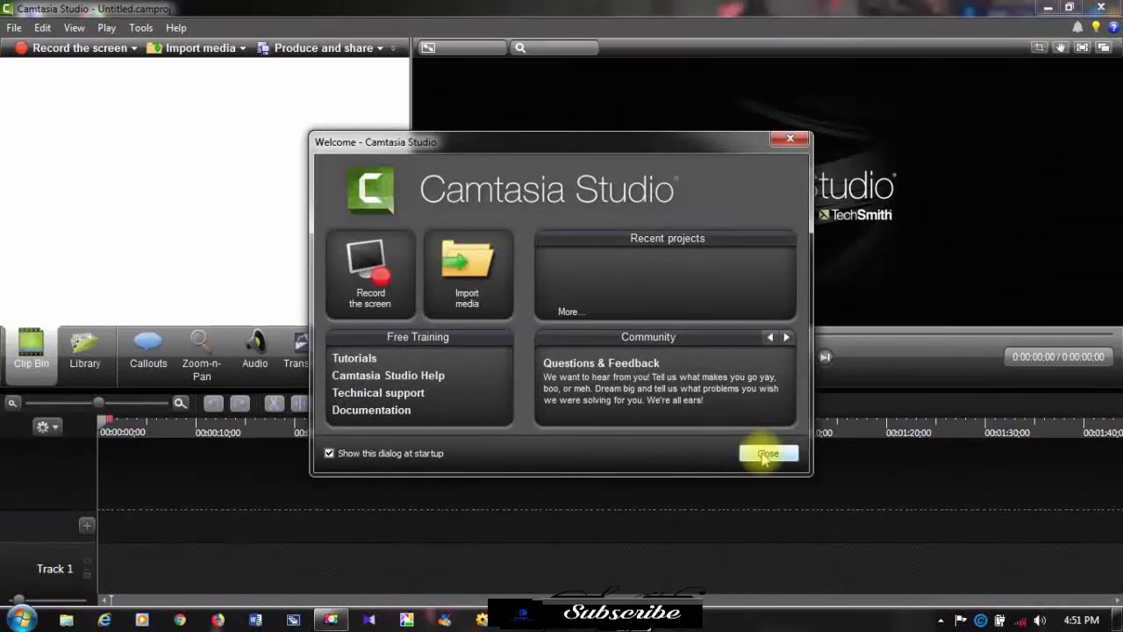
Dismiss the Camtasia Studio welcome window and check the version and license details in About Camtasia Studio.
{"action": "left_click", "coordinate": [765, 455]}
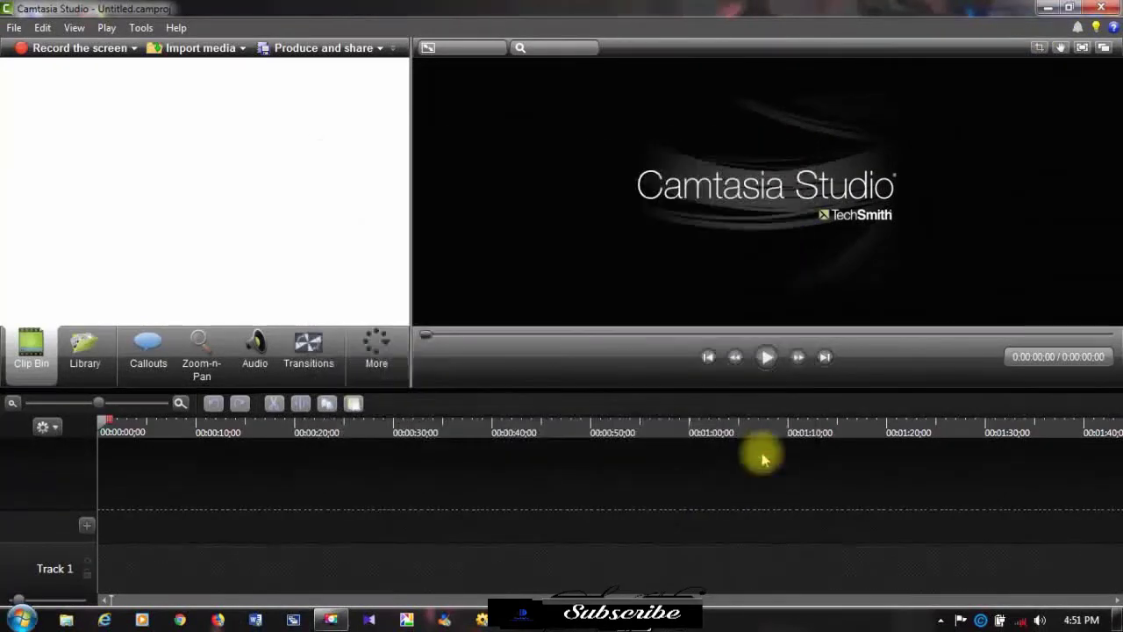
{"action": "left_click", "coordinate": [176, 28]}
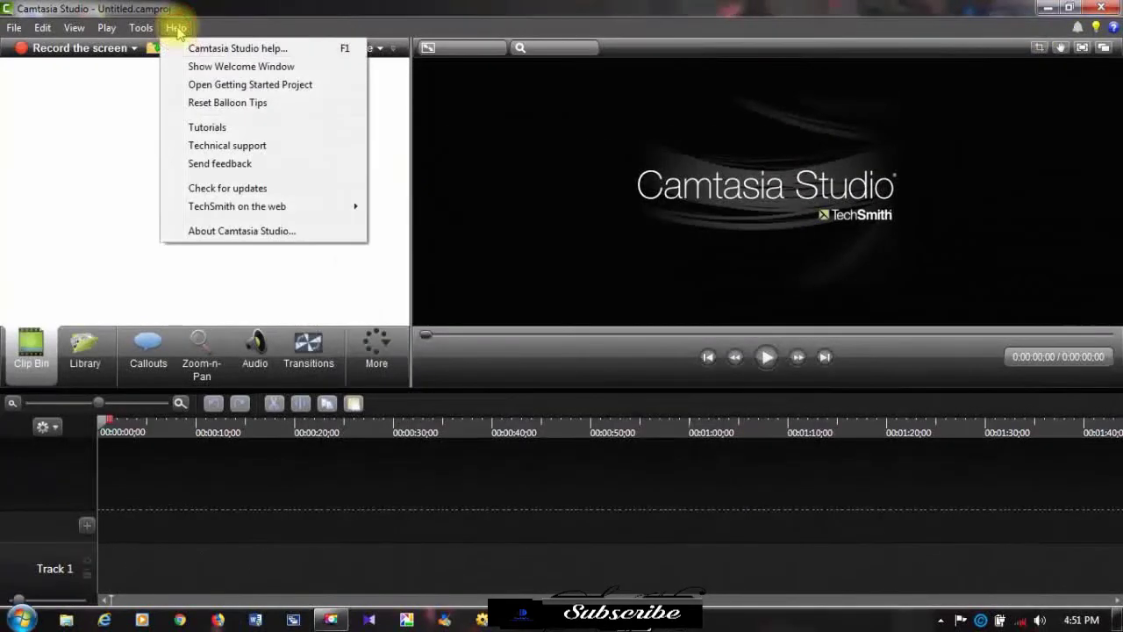
{"action": "left_click", "coordinate": [199, 231]}
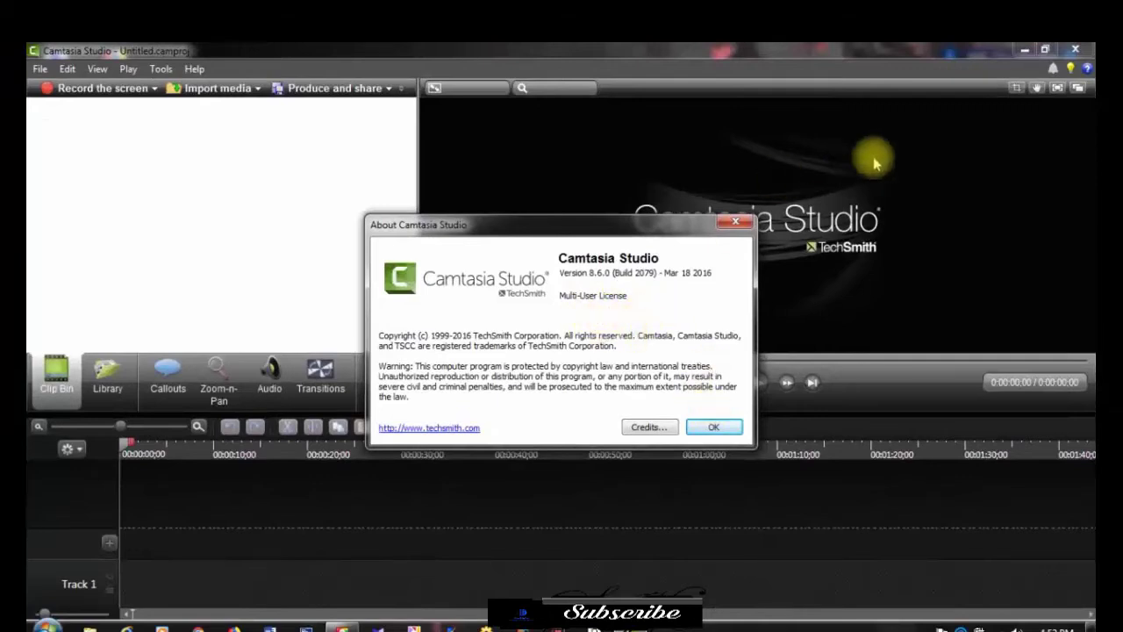
{"action": "left_click", "coordinate": [723, 429]}
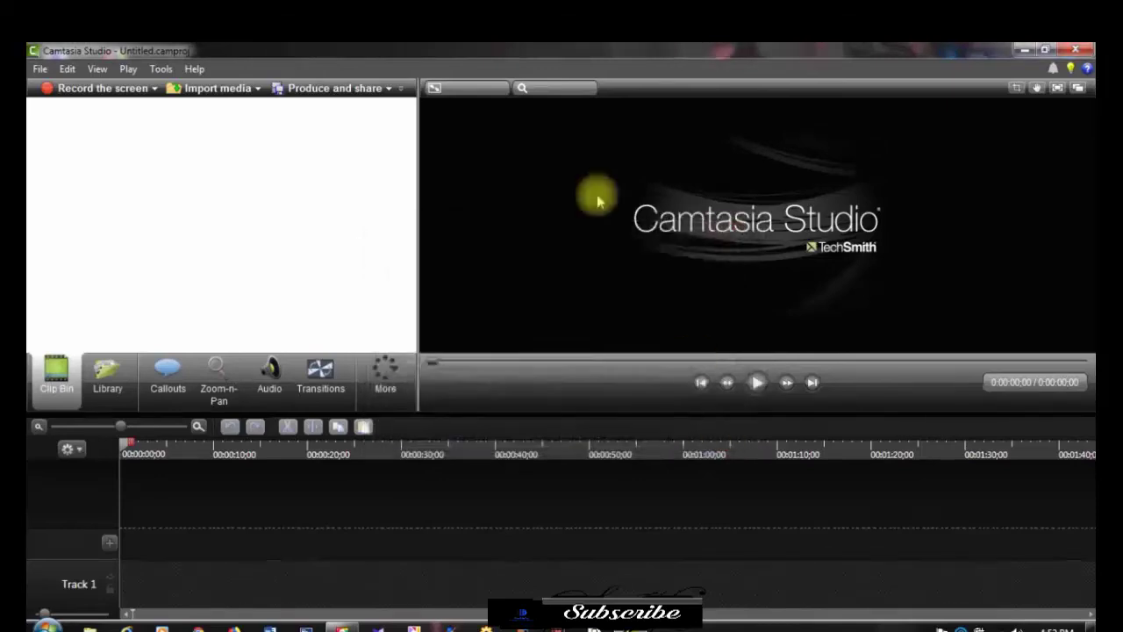
{"action": "left_click", "coordinate": [193, 68]}
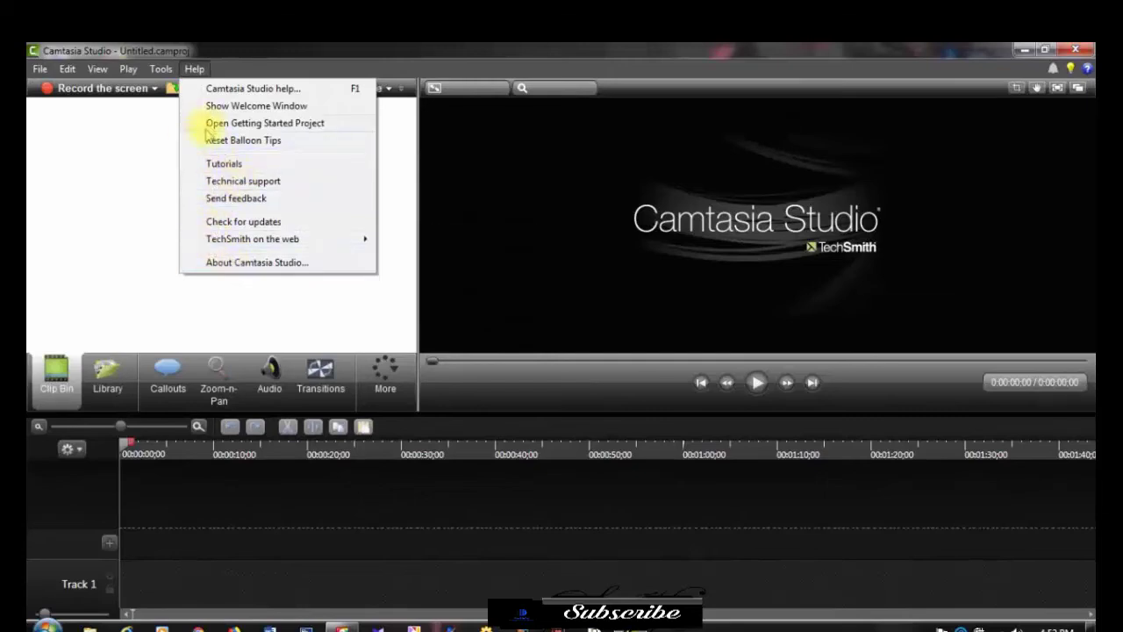
{"action": "left_click", "coordinate": [163, 251]}
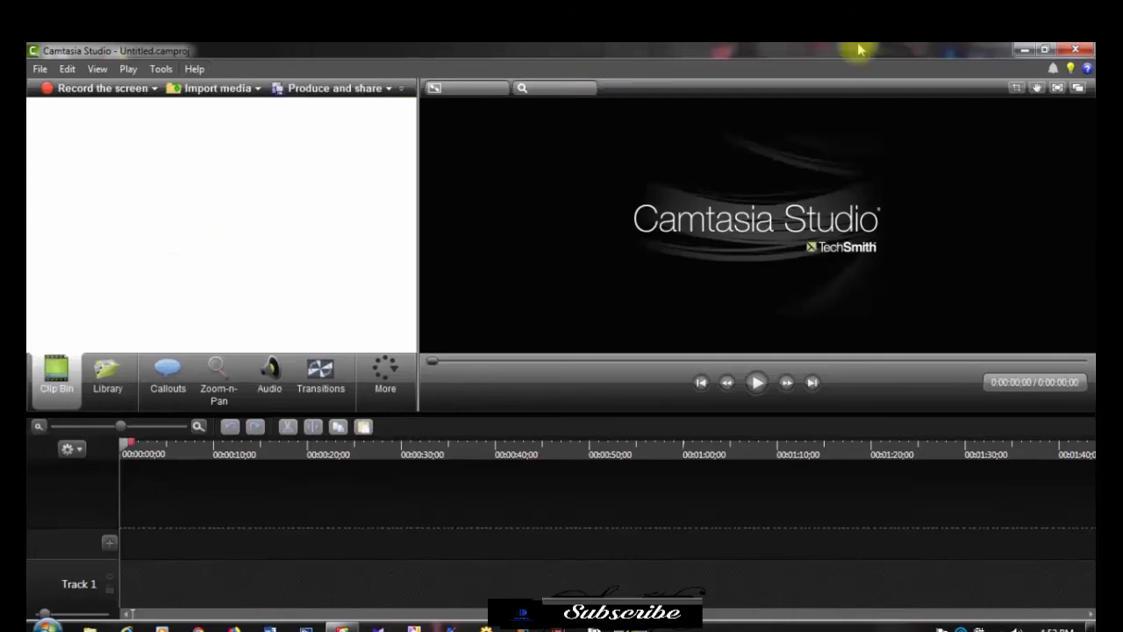
Restore the Camtasia Studio window to its smaller size and close the program.
{"action": "left_click", "coordinate": [1049, 51]}
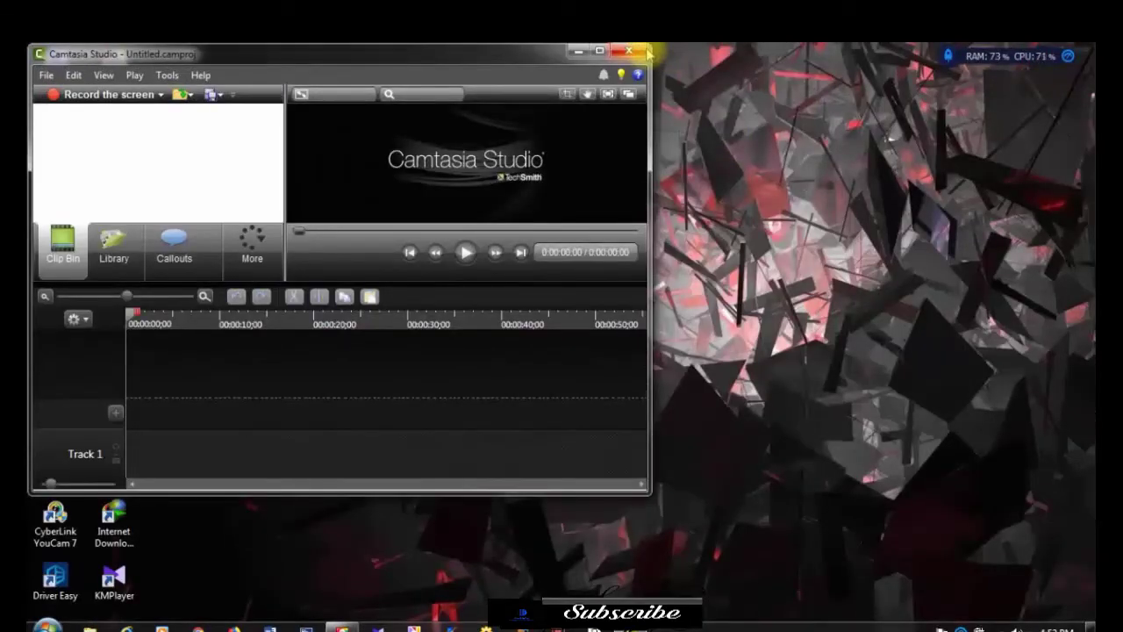
{"action": "left_click", "coordinate": [645, 52]}
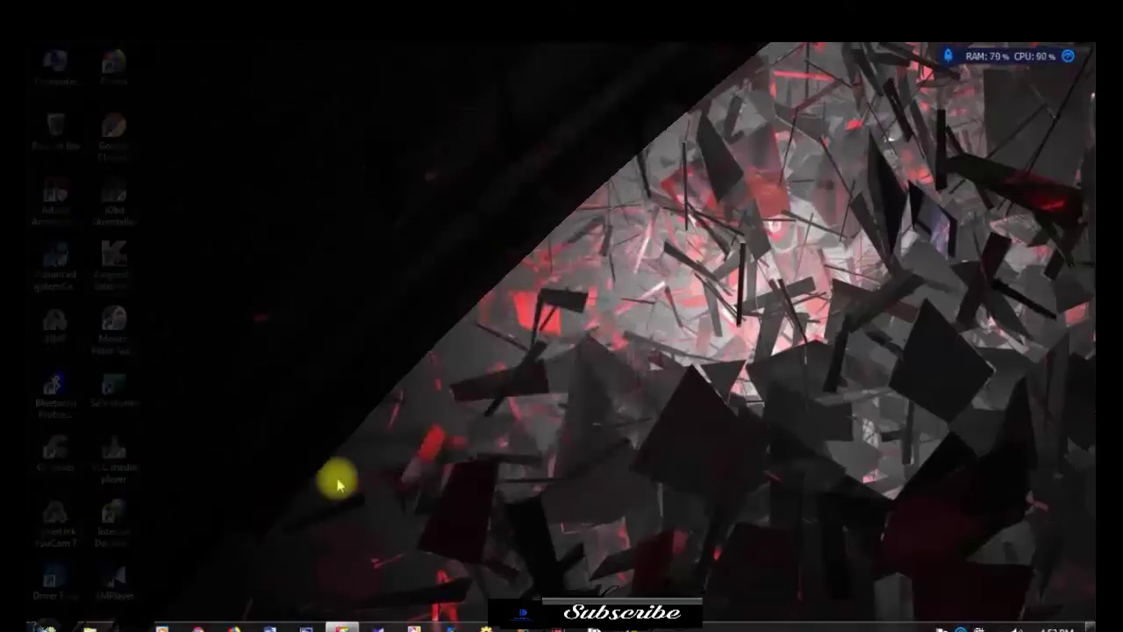